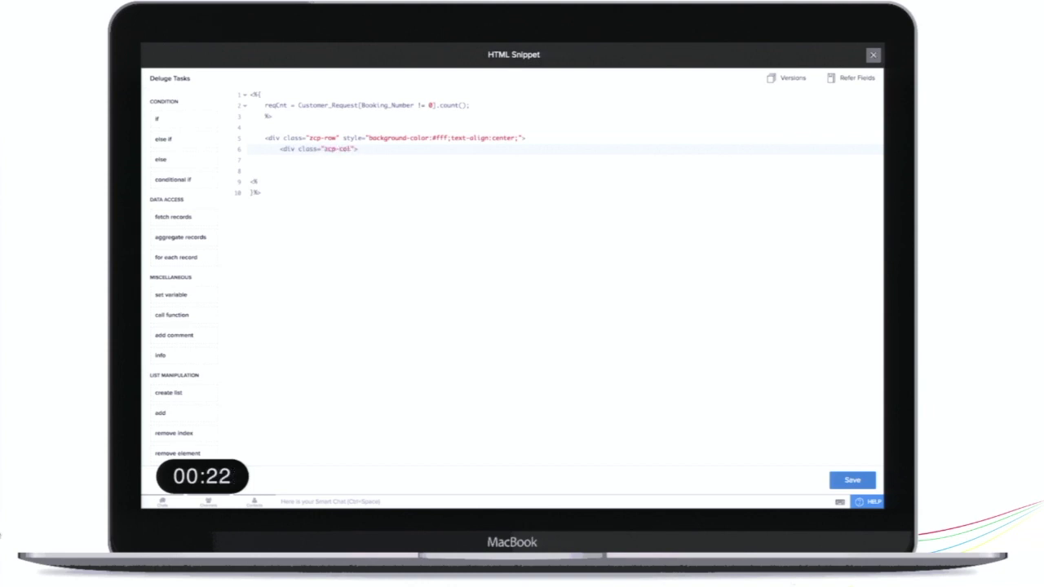
Add a nested div of class "zcp-col" inside the zcp-row div of the HTML snippet and begin a span in it.
{"action": "key", "text": "Return"}
{"action": "type", "text": "<div class=\"zcp-col\">"}
{"action": "key", "text": "Return"}
{"action": "type", "text": "<span"}
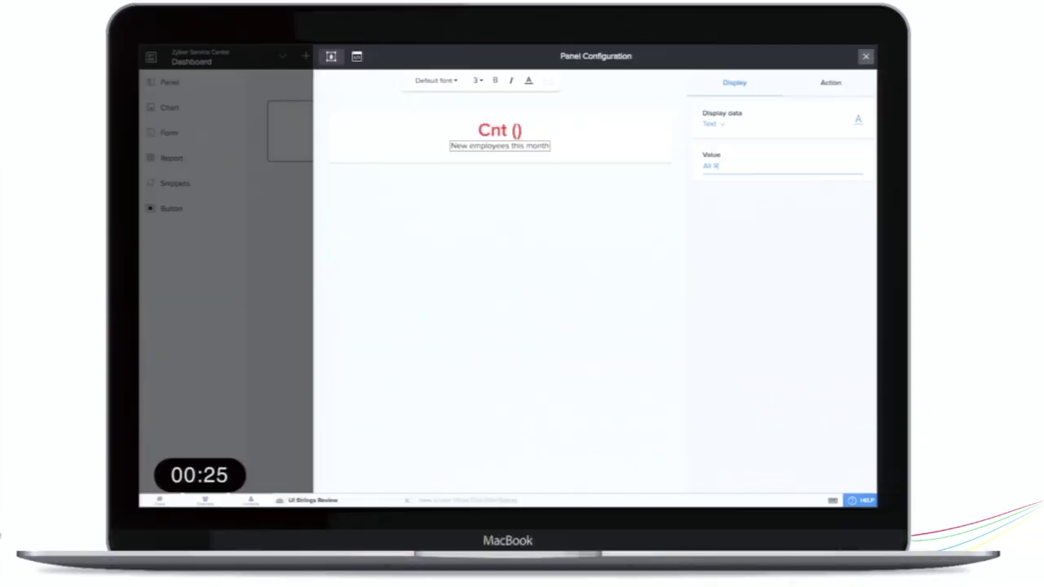
Set the panel's caption text to "All Requests" and view the Dashboard page in the live Zylker Service Center application.
{"action": "type", "text": "All Requests"}
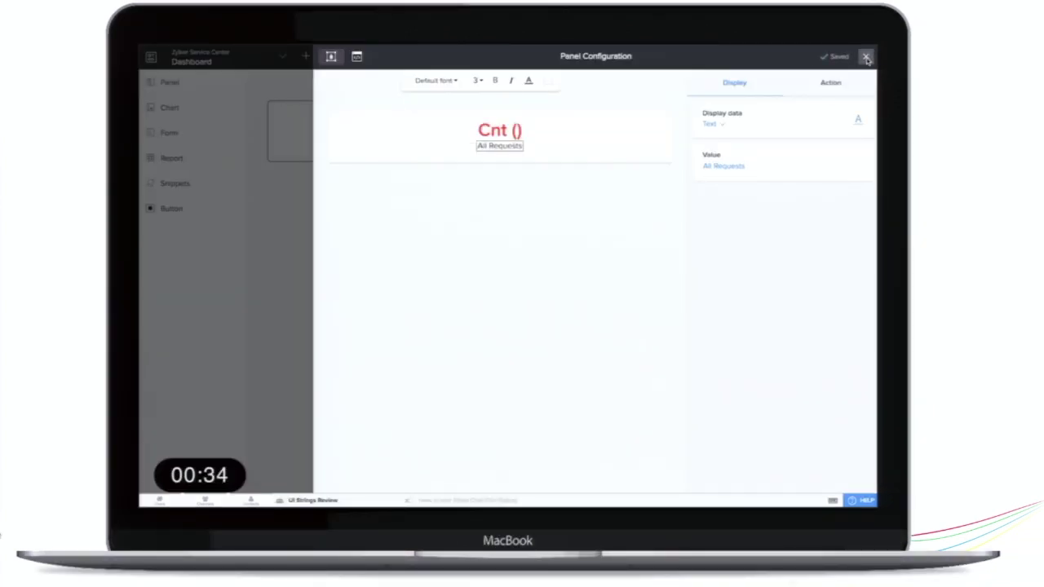
{"action": "left_click", "coordinate": [867, 58]}
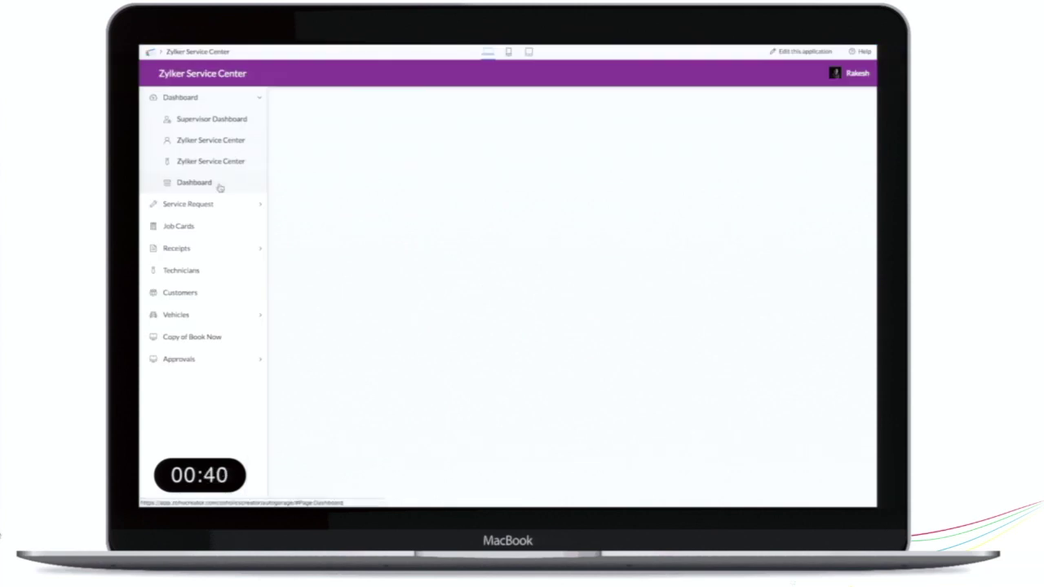
{"action": "left_click", "coordinate": [220, 187]}
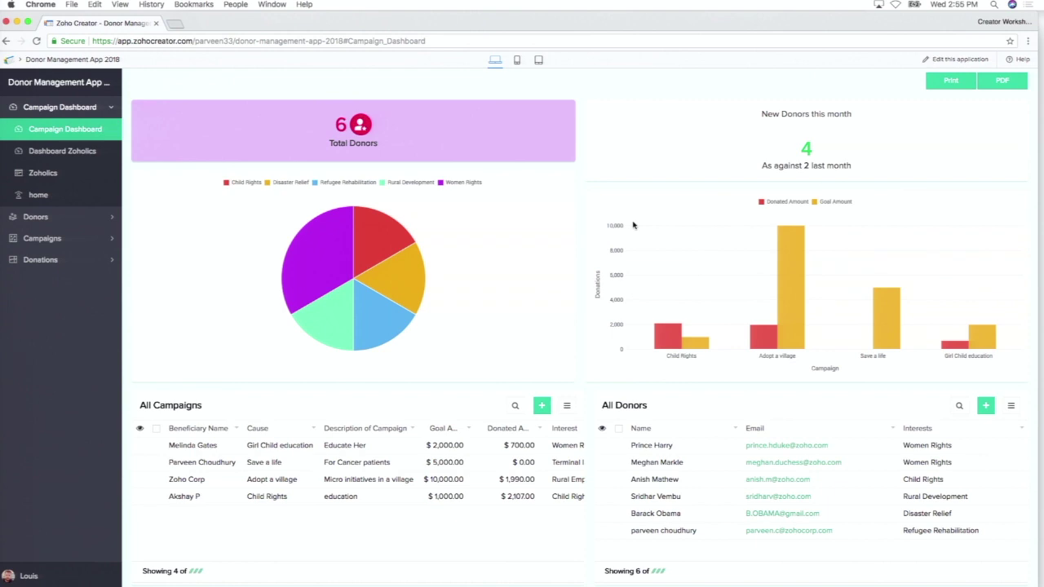
{"action": "scroll", "coordinate": [633, 225], "scroll_direction": "down", "scroll_amount": 5}
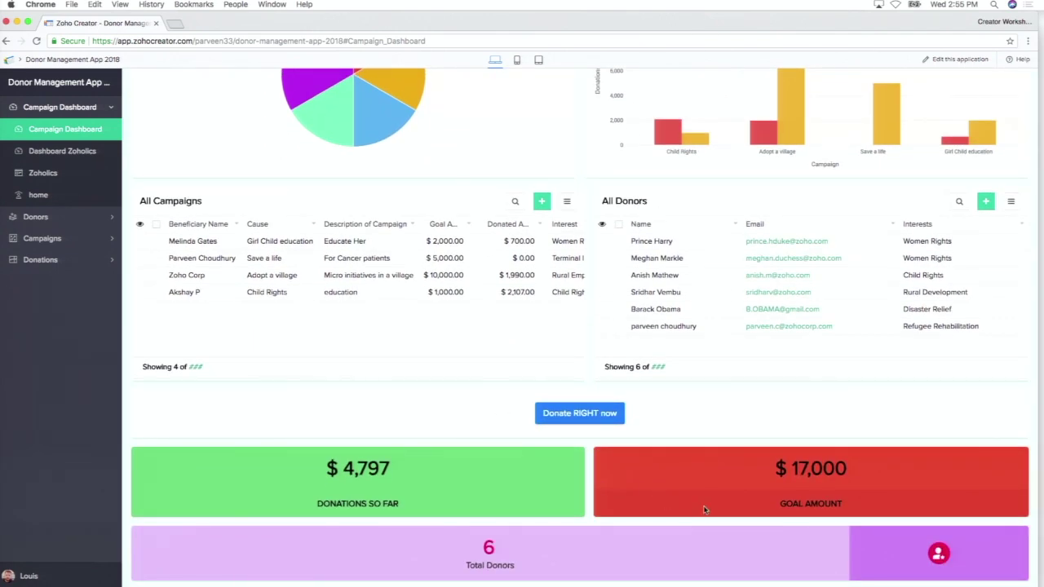
{"action": "scroll", "coordinate": [704, 509], "scroll_direction": "up", "scroll_amount": 5}
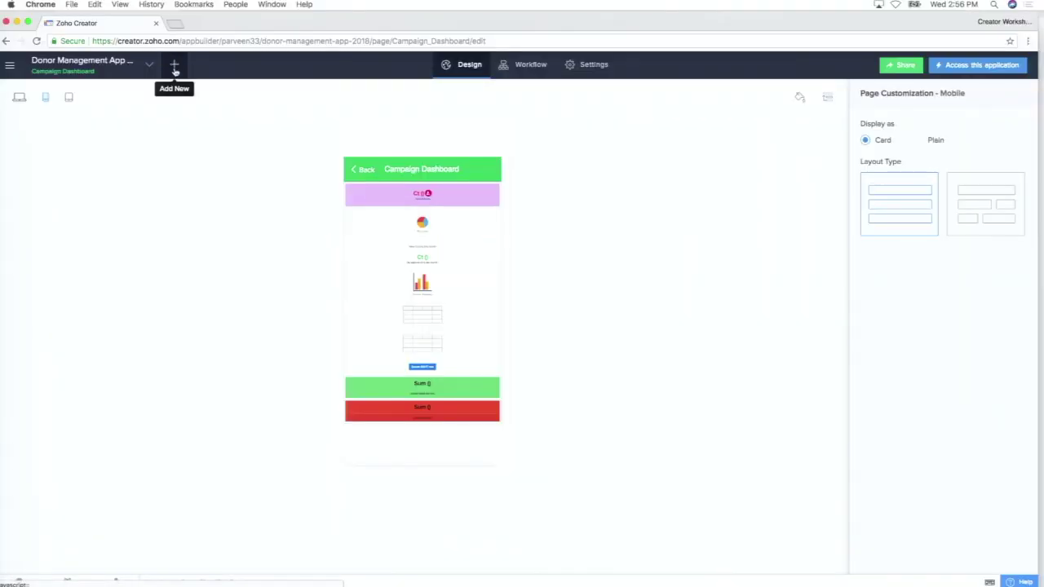
Create a blank page named "Zoholics Presentation" in the Donor Management app.
{"action": "left_click", "coordinate": [174, 69]}
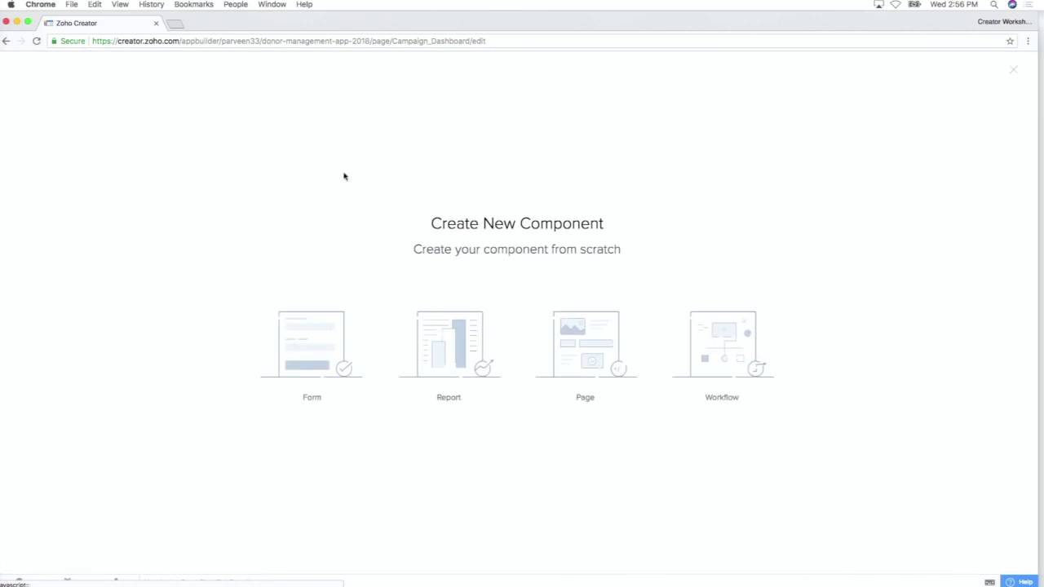
{"action": "left_click", "coordinate": [567, 349]}
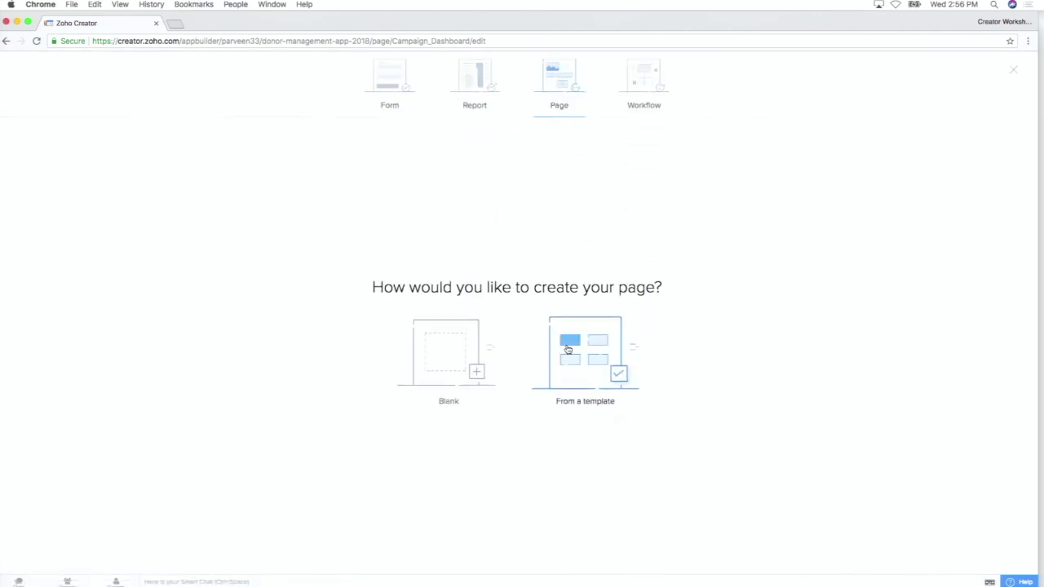
{"action": "left_click", "coordinate": [440, 375]}
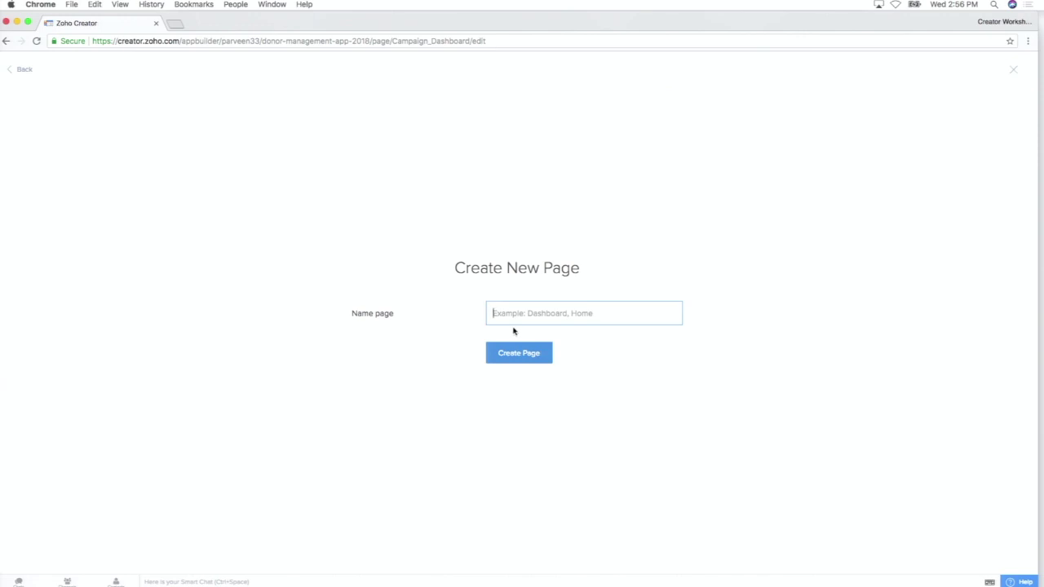
{"action": "type", "text": "Zoholics Presentation"}
{"action": "left_click", "coordinate": [536, 353]}
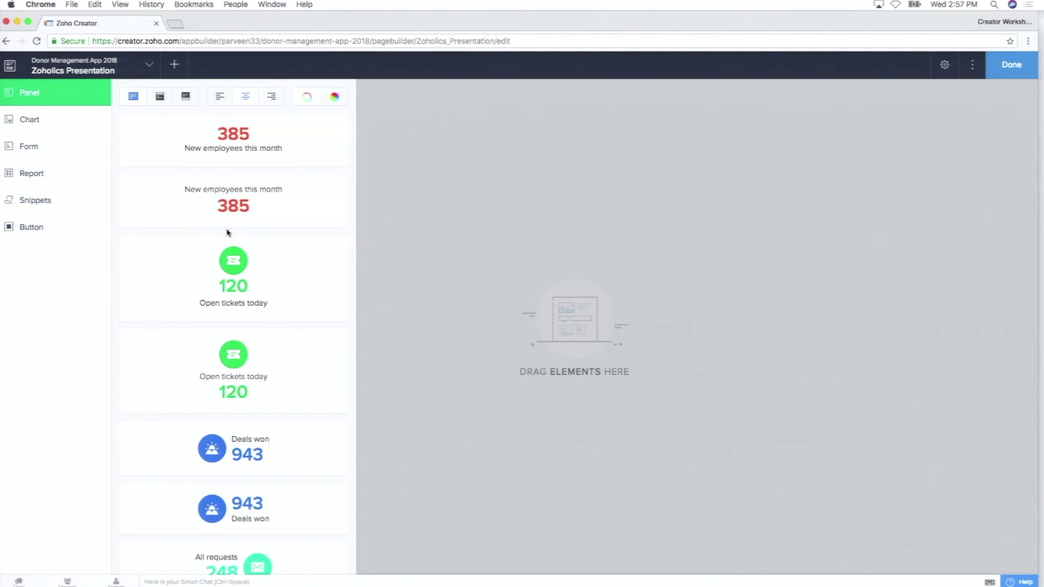
Place the crimson "New conversions 80% Success rate" panel on the page, using the colour-filled style with a footer band.
{"action": "scroll", "coordinate": [256, 154], "scroll_direction": "down", "scroll_amount": 4}
{"action": "scroll", "coordinate": [257, 155], "scroll_direction": "down", "scroll_amount": 8}
{"action": "scroll", "coordinate": [259, 156], "scroll_direction": "up", "scroll_amount": 12}
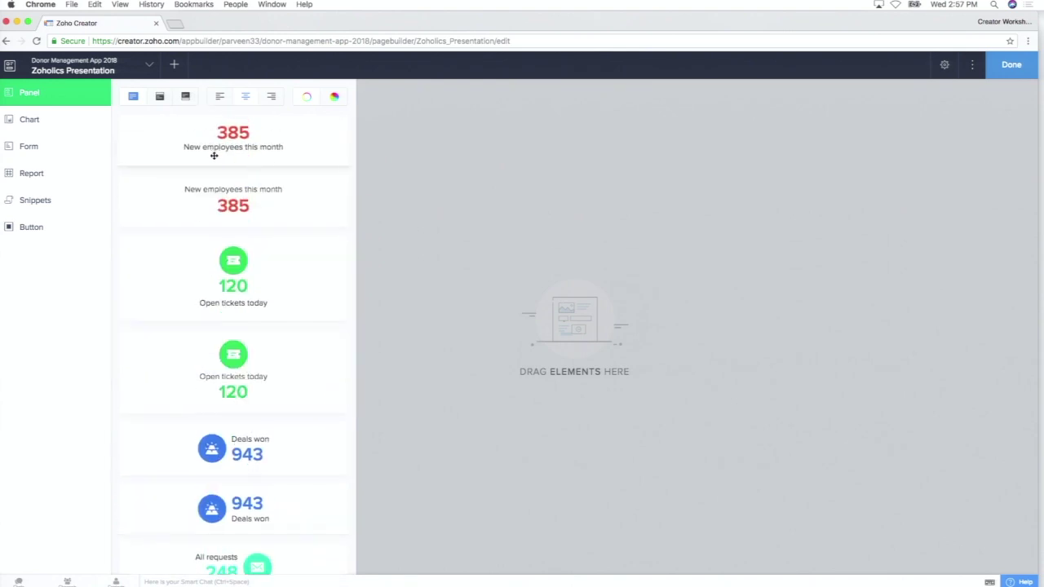
{"action": "scroll", "coordinate": [240, 220], "scroll_direction": "down", "scroll_amount": 5}
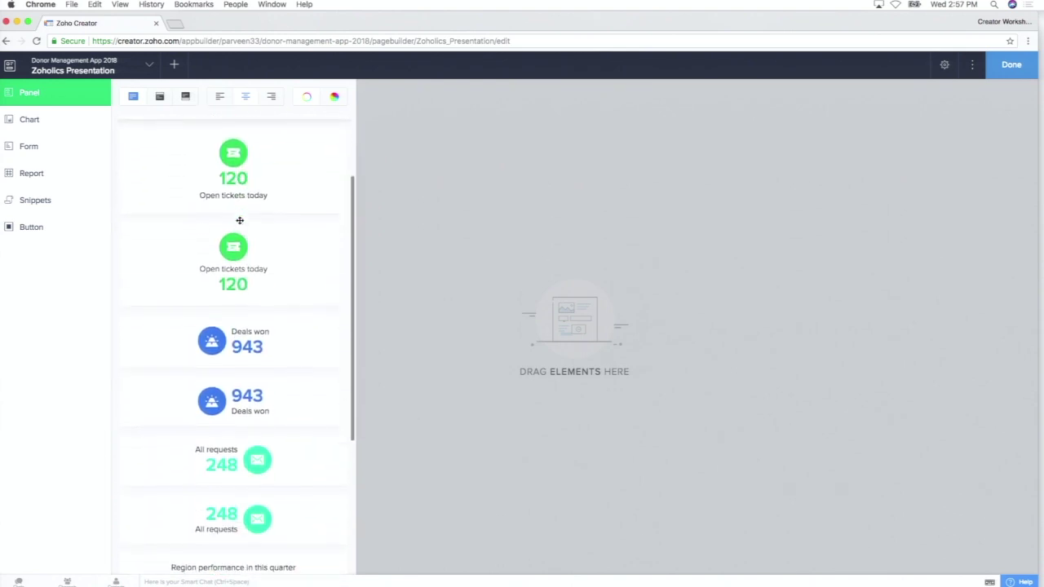
{"action": "left_click", "coordinate": [334, 96]}
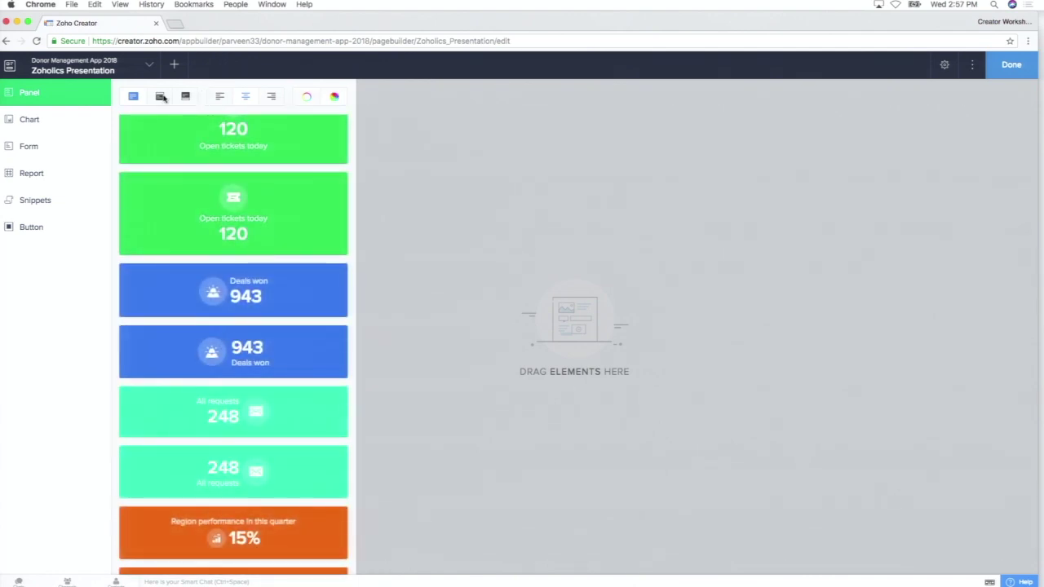
{"action": "left_click", "coordinate": [160, 97]}
{"action": "left_click", "coordinate": [187, 97]}
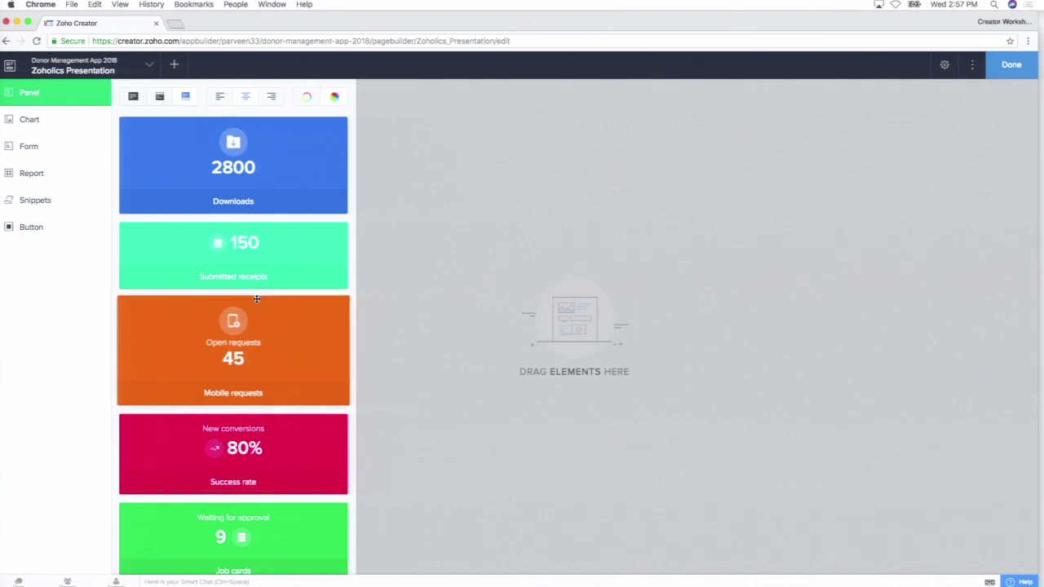
{"action": "scroll", "coordinate": [244, 310], "scroll_direction": "down", "scroll_amount": 2}
{"action": "left_click_drag", "start_coordinate": [275, 405], "coordinate": [534, 299]}
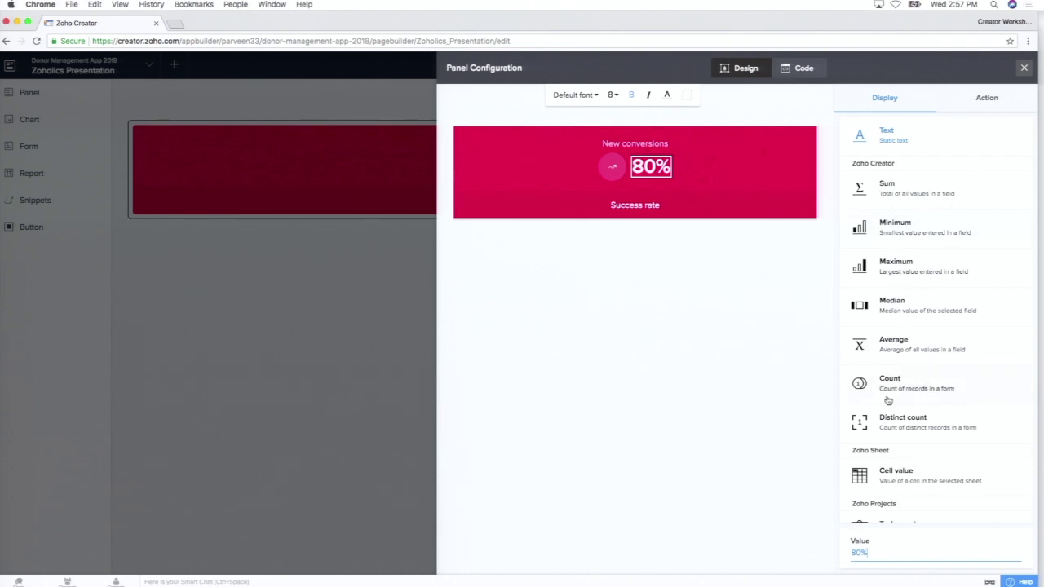
Make the panel's 80% figure display the count of all records in the Donor form.
{"action": "left_click", "coordinate": [944, 391]}
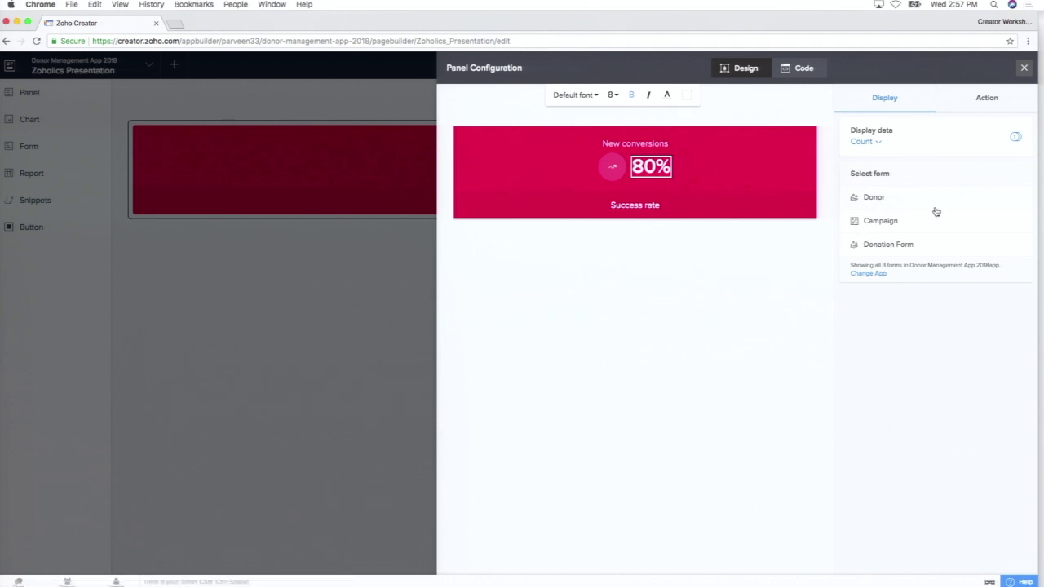
{"action": "left_click", "coordinate": [878, 197]}
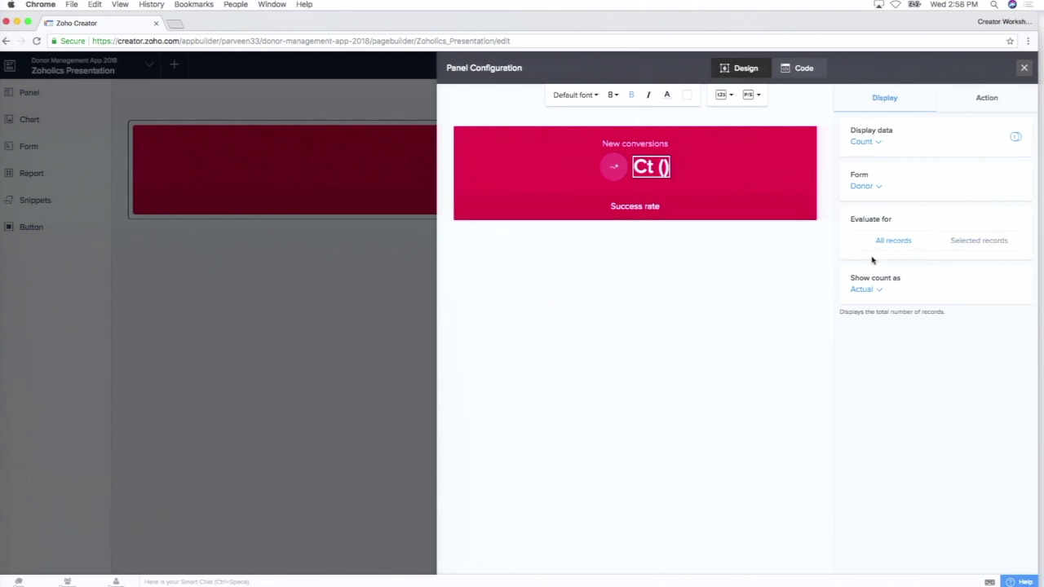
{"action": "left_click", "coordinate": [891, 243]}
Change the panel's "Success rate" caption to "Total Donors" and its "New conversions" heading to "This month".
{"action": "left_click", "coordinate": [640, 209]}
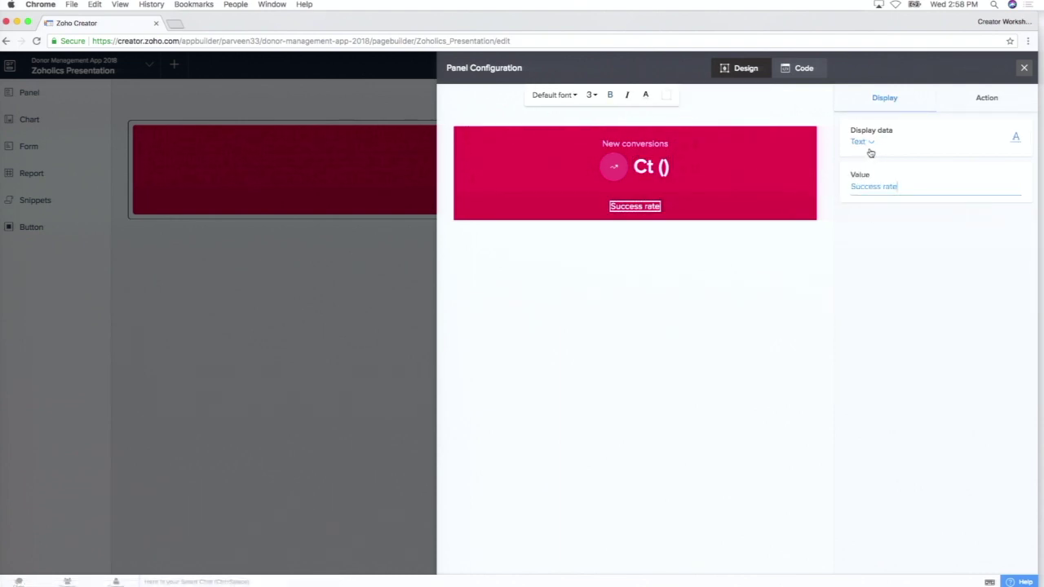
{"action": "left_click_drag", "start_coordinate": [903, 186], "coordinate": [825, 193]}
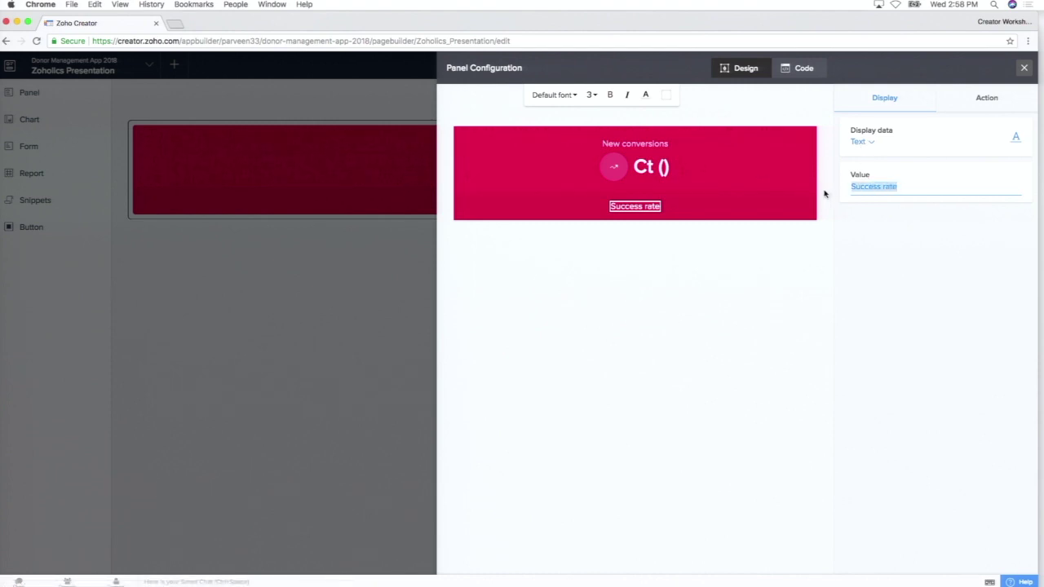
{"action": "type", "text": "Total Donors"}
{"action": "left_click", "coordinate": [920, 242]}
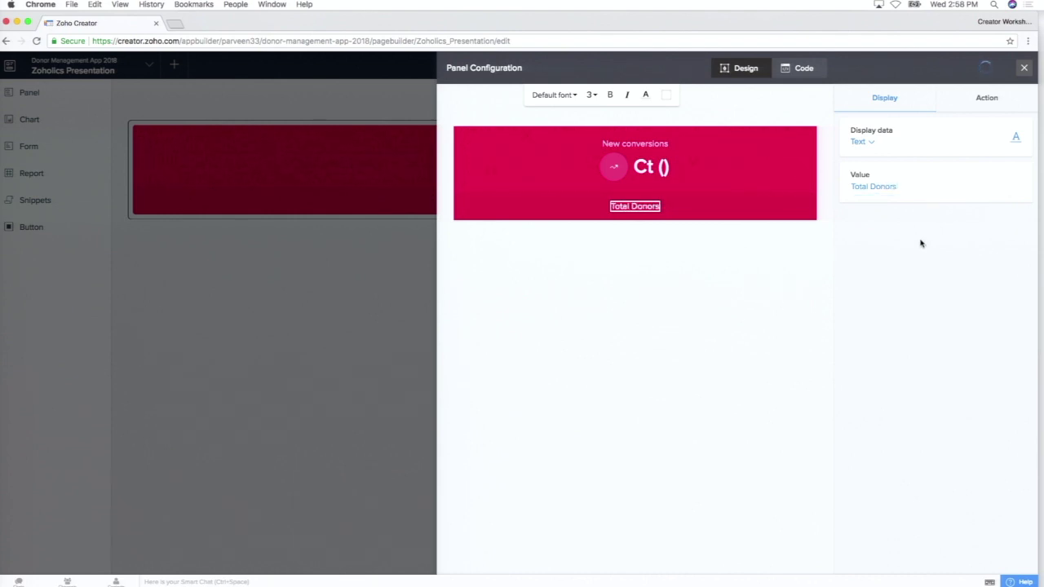
{"action": "left_click", "coordinate": [635, 143]}
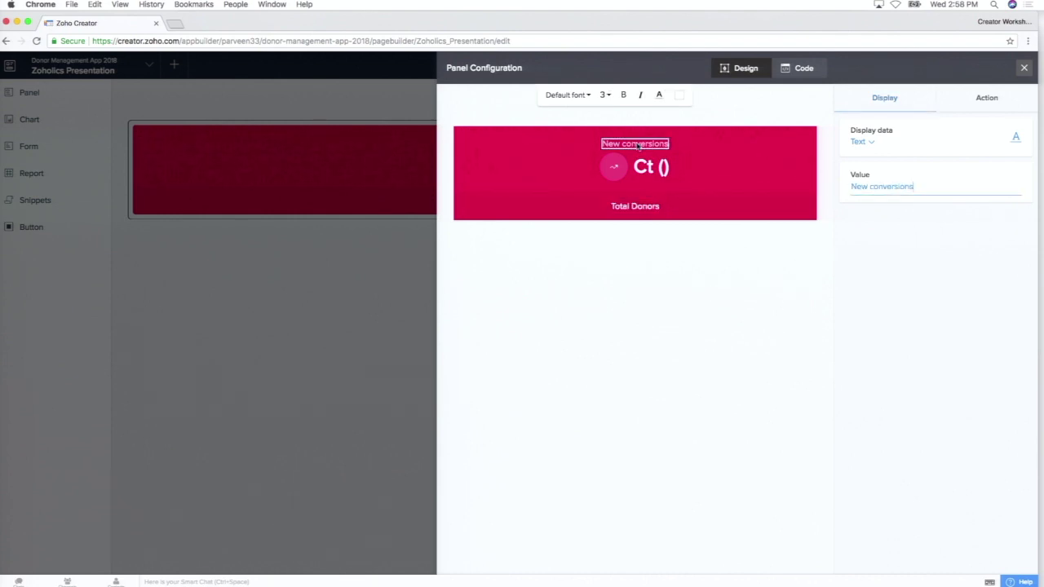
{"action": "left_click_drag", "start_coordinate": [924, 187], "coordinate": [838, 190]}
{"action": "type", "text": "This month"}
Replace the trend arrow icon beside the panel's count with the solid shirt icon.
{"action": "left_click", "coordinate": [613, 167]}
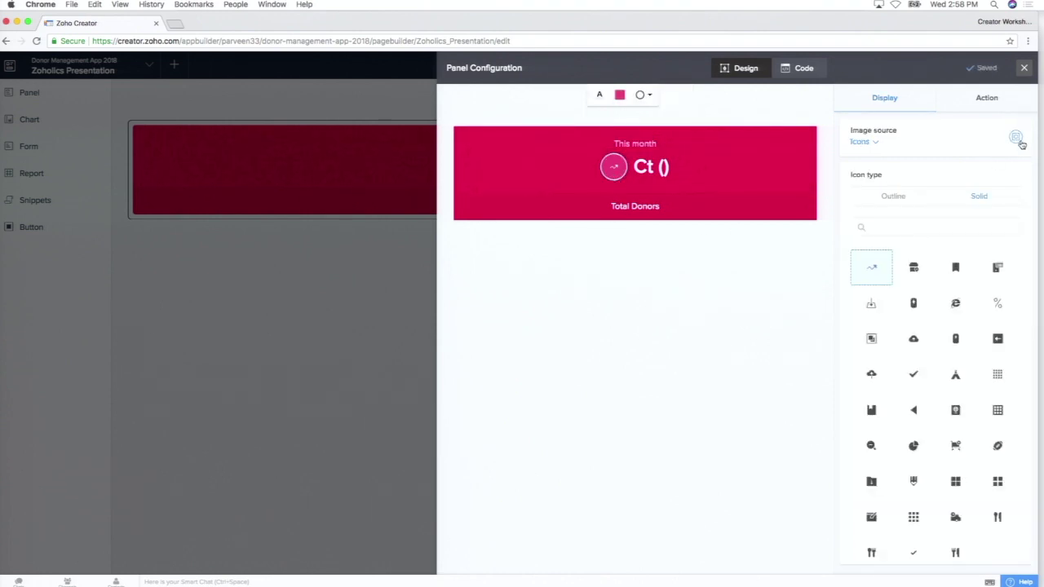
{"action": "scroll", "coordinate": [944, 366], "scroll_direction": "down", "scroll_amount": 10}
{"action": "scroll", "coordinate": [944, 367], "scroll_direction": "down", "scroll_amount": 2}
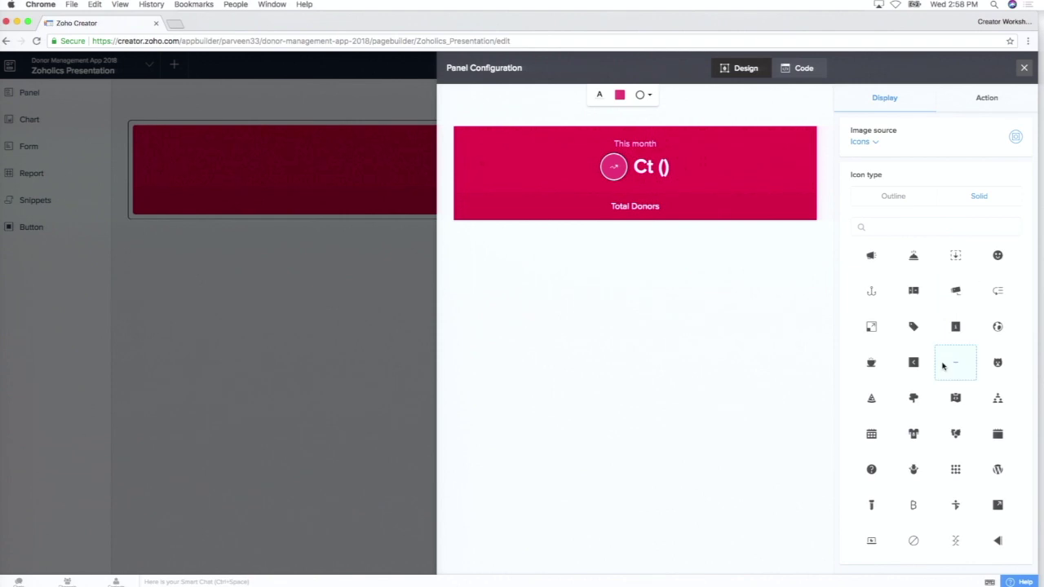
{"action": "scroll", "coordinate": [944, 366], "scroll_direction": "down", "scroll_amount": 5}
{"action": "left_click", "coordinate": [913, 262]}
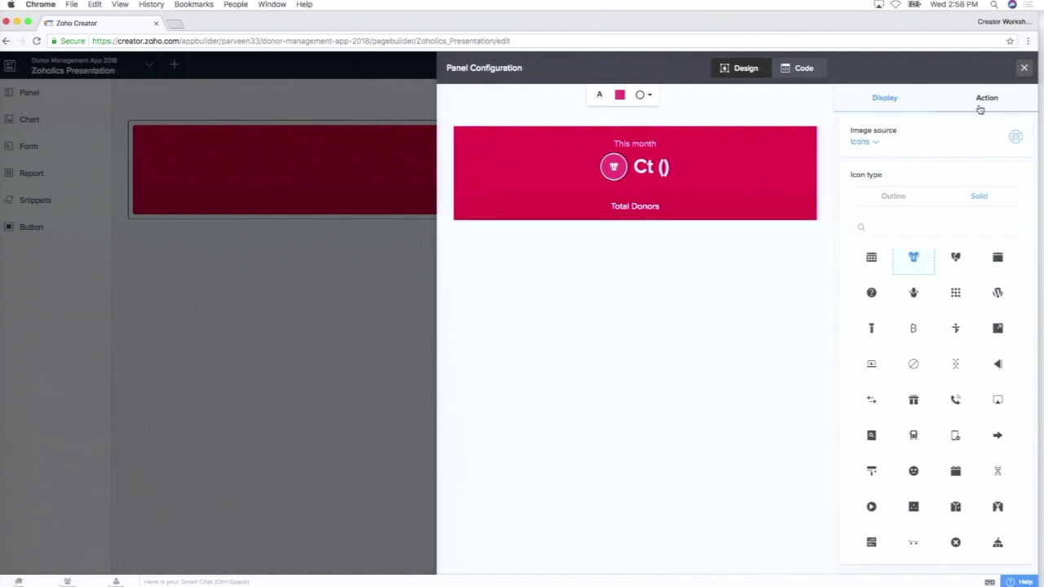
Make the "Total Donors" caption open the All Donors report as its action, and close the panel configuration.
{"action": "left_click", "coordinate": [643, 207]}
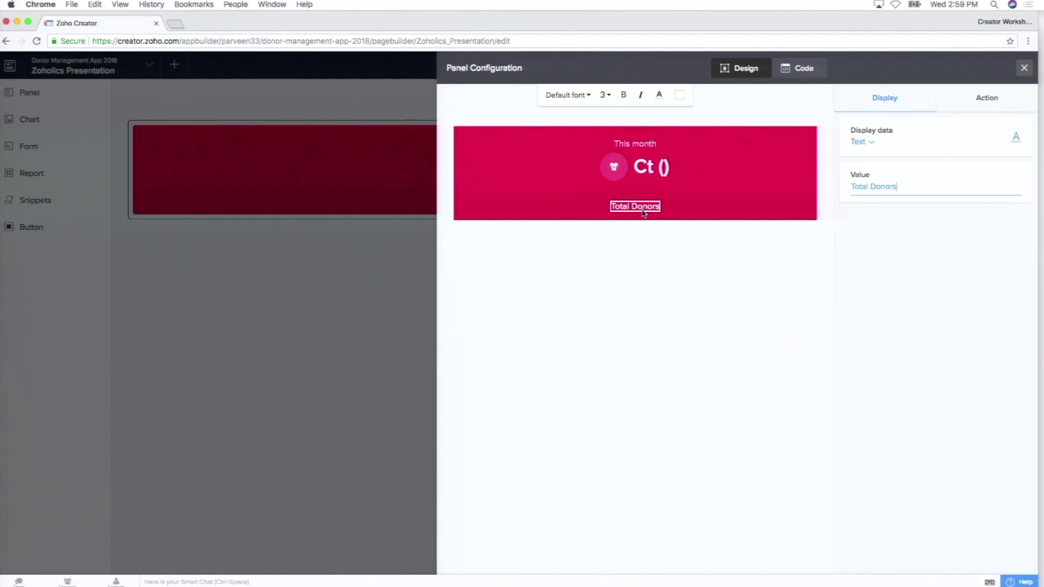
{"action": "left_click", "coordinate": [985, 102]}
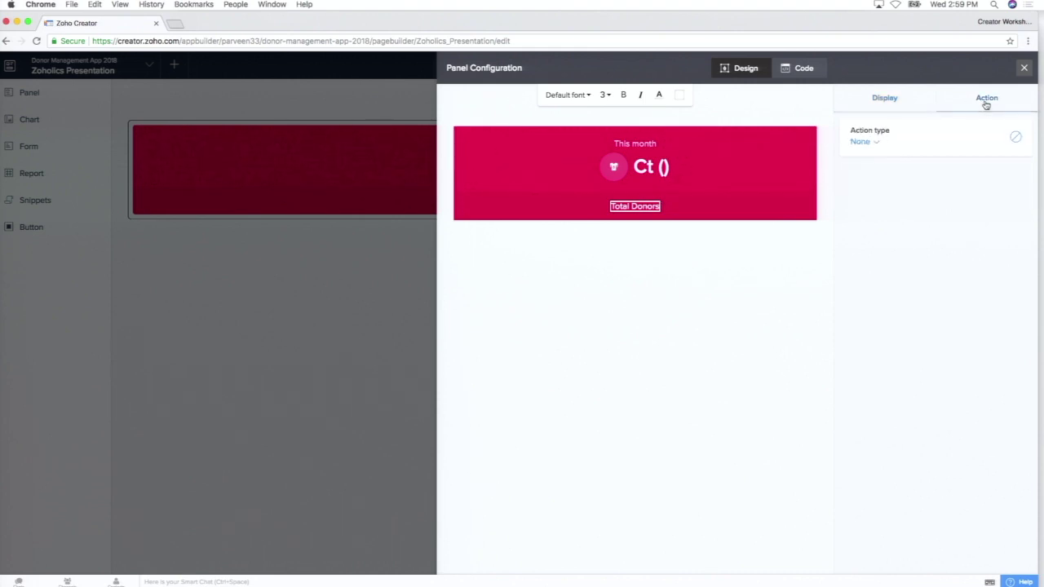
{"action": "left_click", "coordinate": [859, 143]}
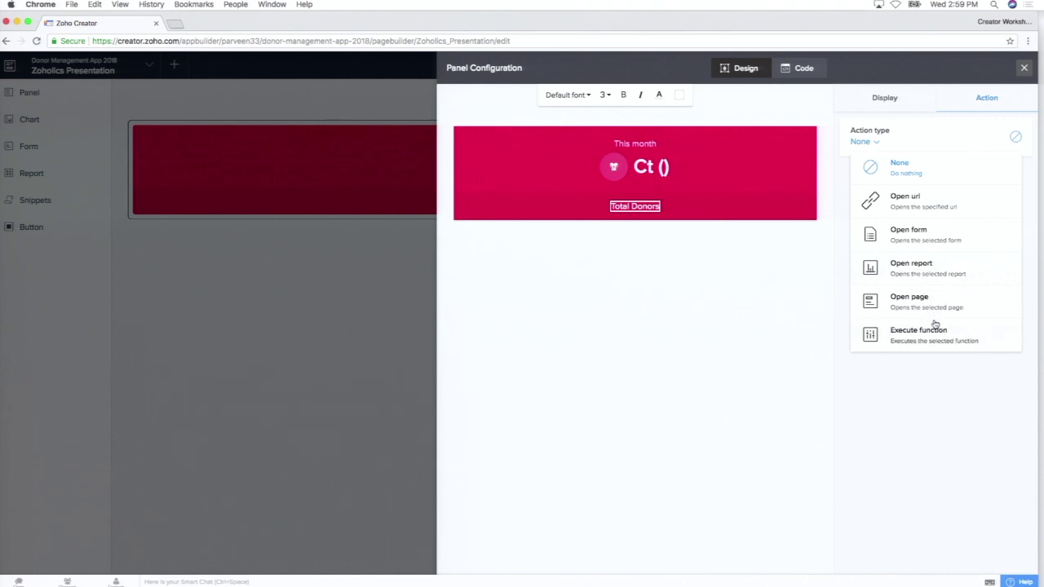
{"action": "left_click", "coordinate": [935, 280]}
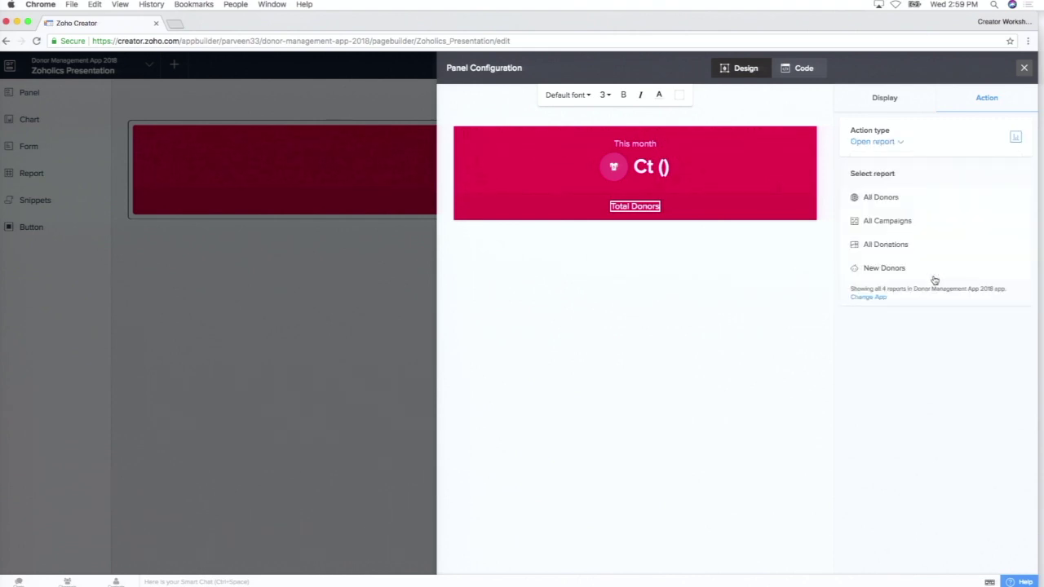
{"action": "left_click", "coordinate": [876, 199]}
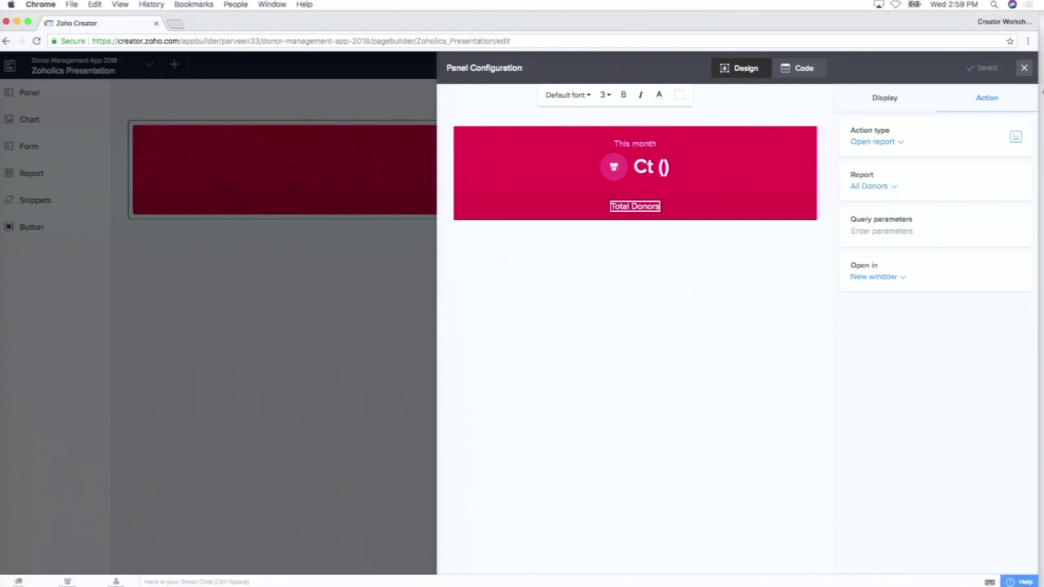
{"action": "left_click", "coordinate": [1024, 70]}
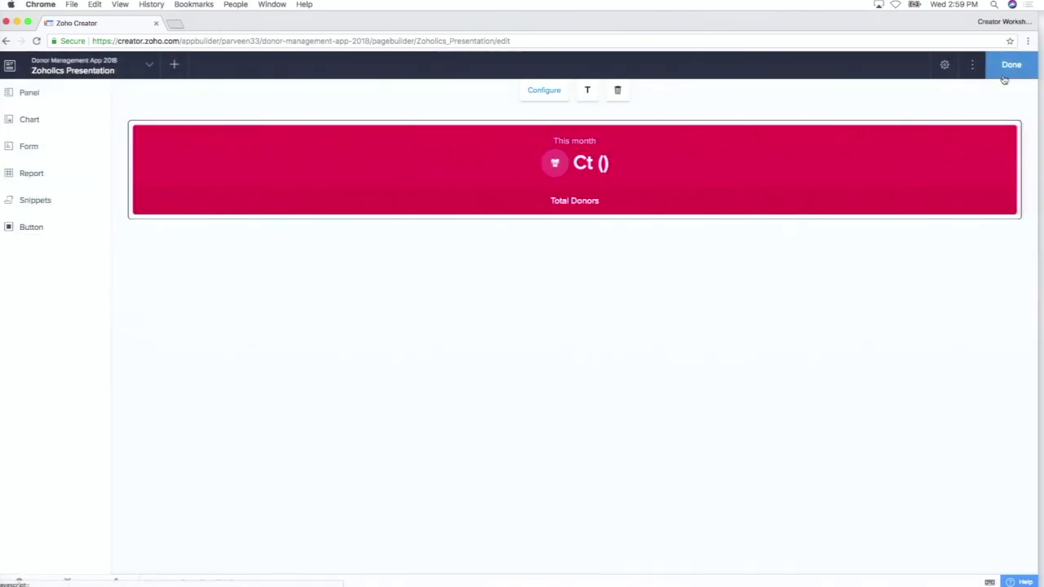
Finish editing the page and check it in the live application in a new browser tab, returning to the builder.
{"action": "left_click", "coordinate": [1022, 66]}
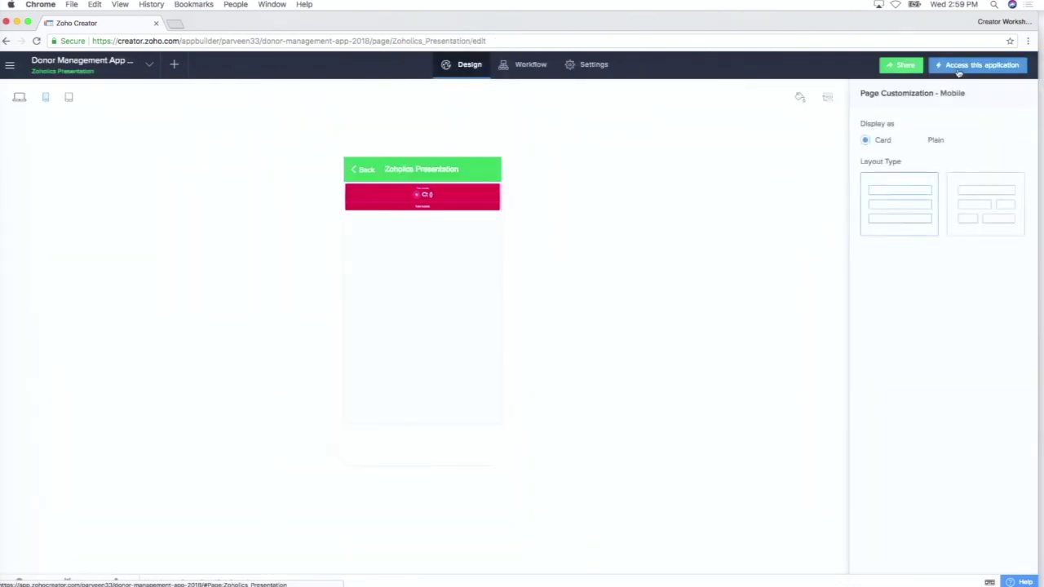
{"action": "right_click", "coordinate": [935, 75]}
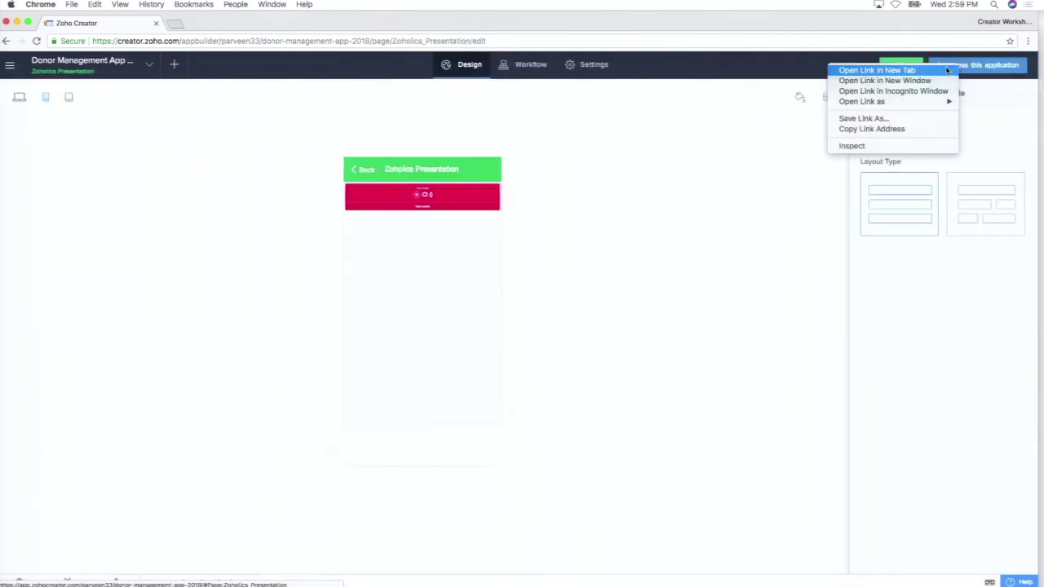
{"action": "left_click", "coordinate": [933, 72]}
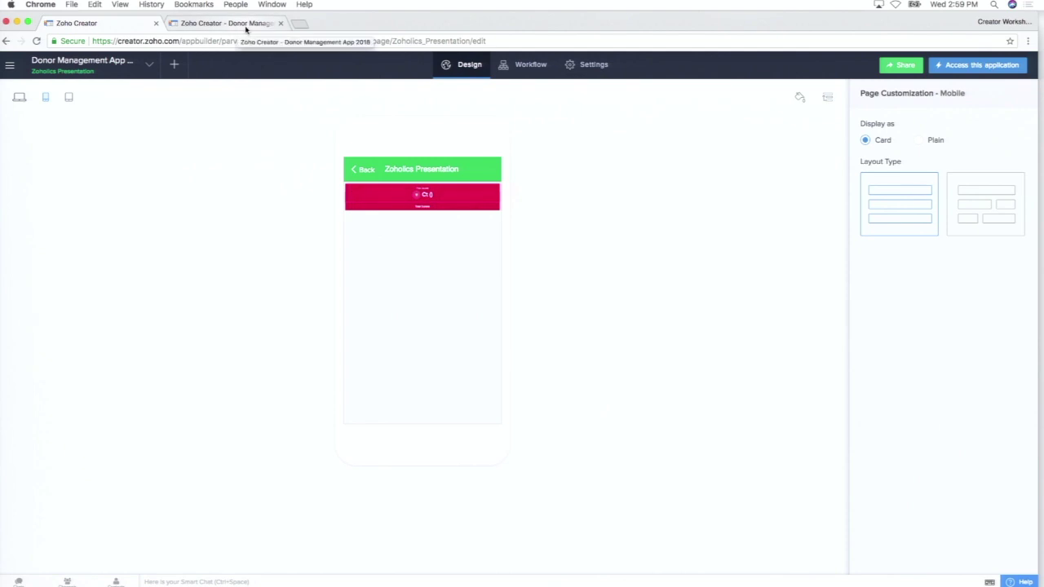
{"action": "left_click", "coordinate": [225, 25]}
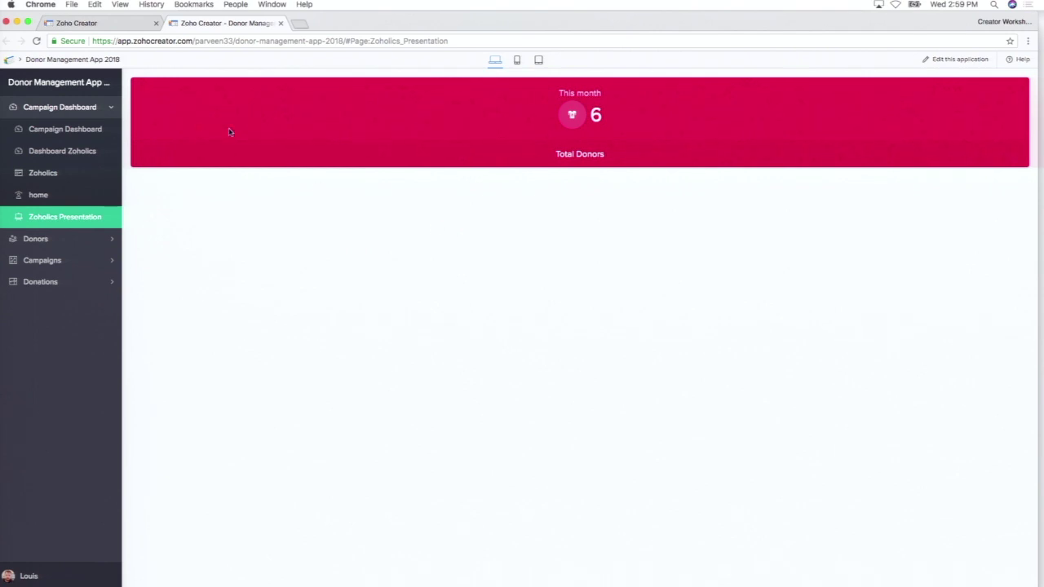
{"action": "left_click", "coordinate": [140, 25]}
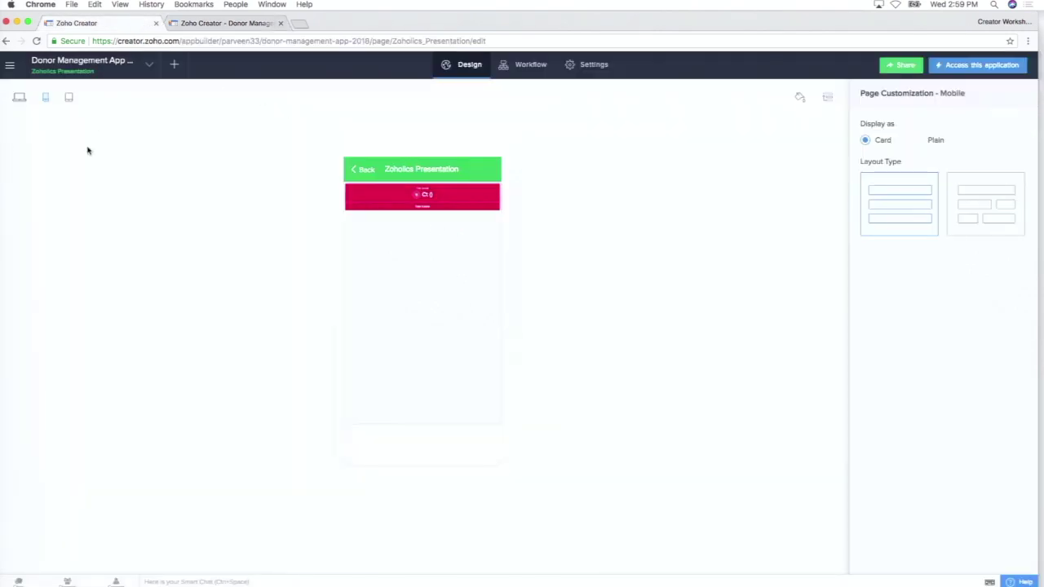
Reopen the page for editing and add the "New hires" panel with the "Recruits this month" caption below the Total Donors panel.
{"action": "mouse_move", "coordinate": [489, 351]}
{"action": "left_click", "coordinate": [440, 295]}
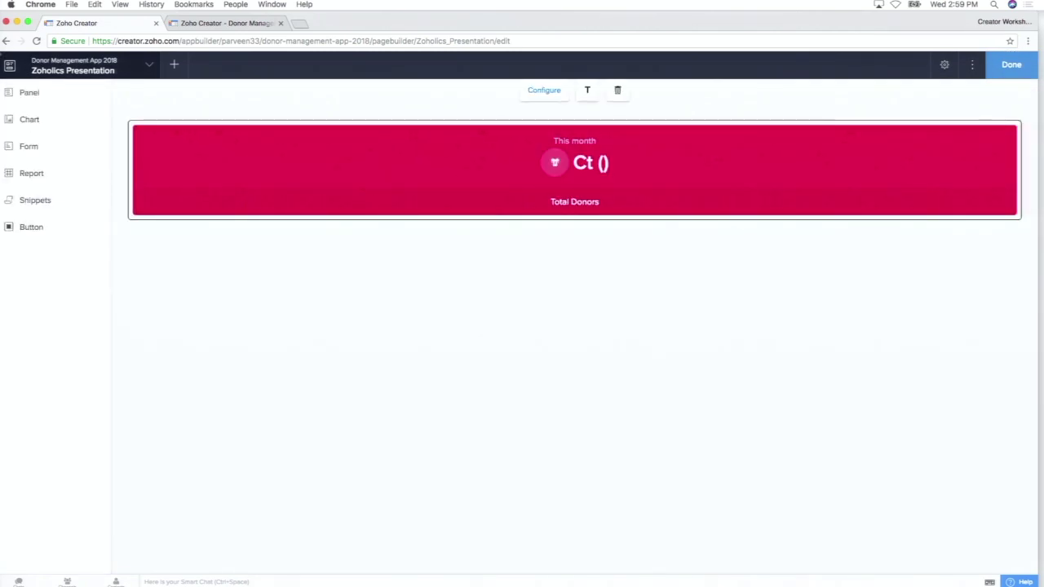
{"action": "left_click", "coordinate": [36, 92]}
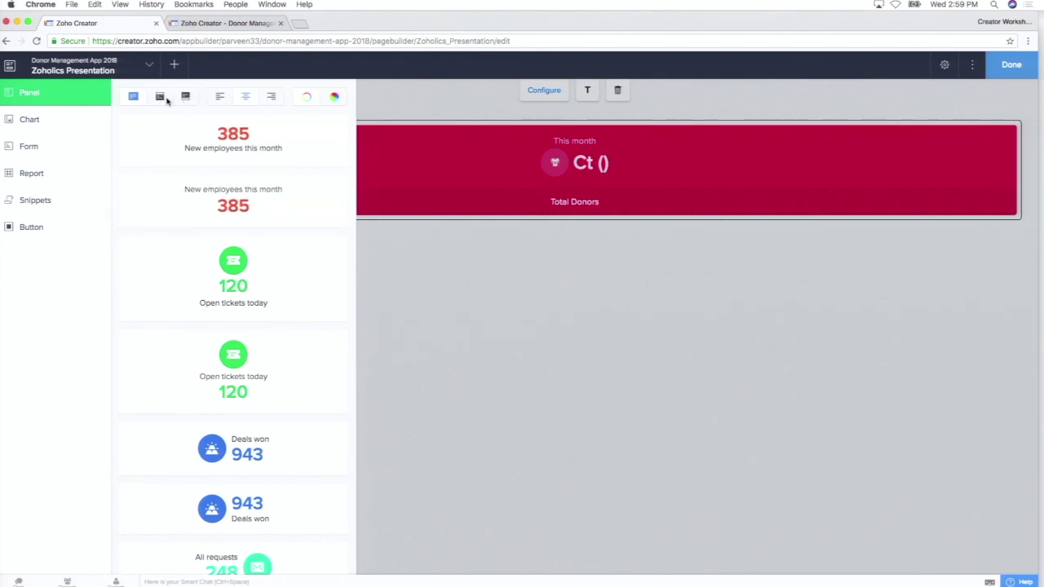
{"action": "left_click", "coordinate": [163, 97]}
{"action": "left_click_drag", "start_coordinate": [255, 223], "coordinate": [457, 302]}
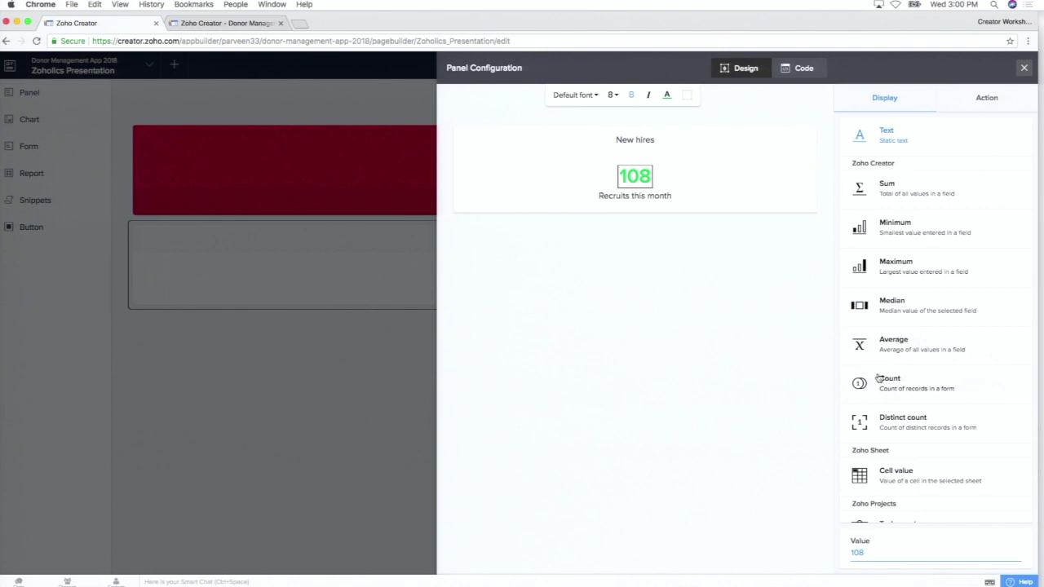
Make the new panel's number show the count of Donor form records whose Added Time is this month.
{"action": "left_click", "coordinate": [879, 380]}
{"action": "left_click", "coordinate": [890, 204]}
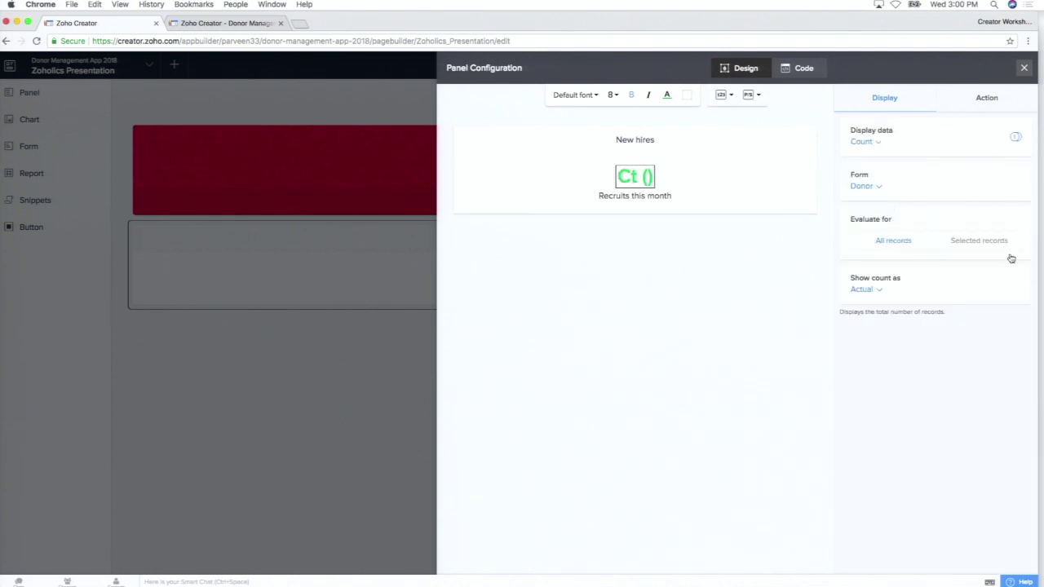
{"action": "left_click", "coordinate": [963, 241]}
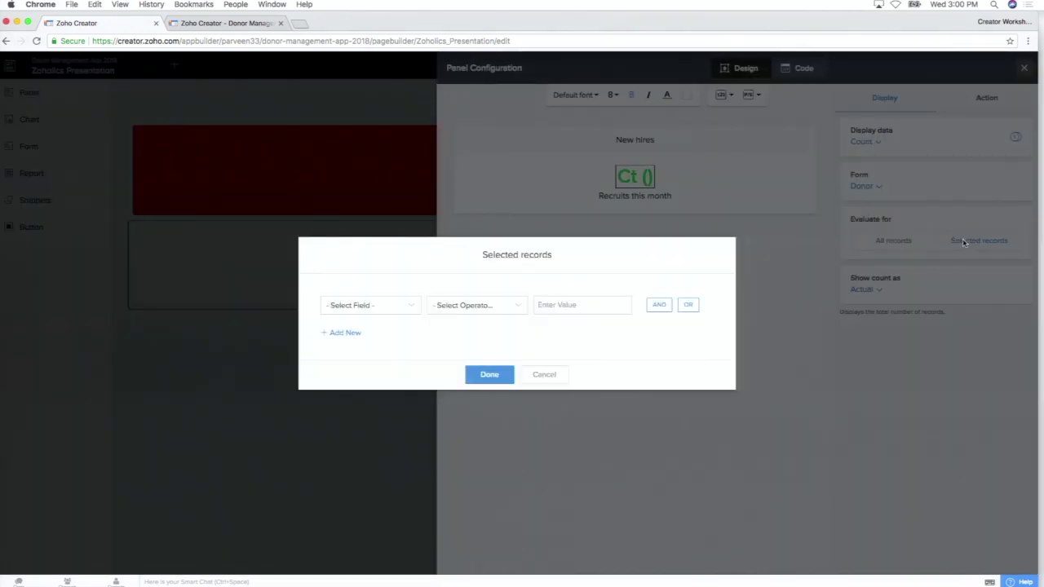
{"action": "left_click", "coordinate": [389, 305]}
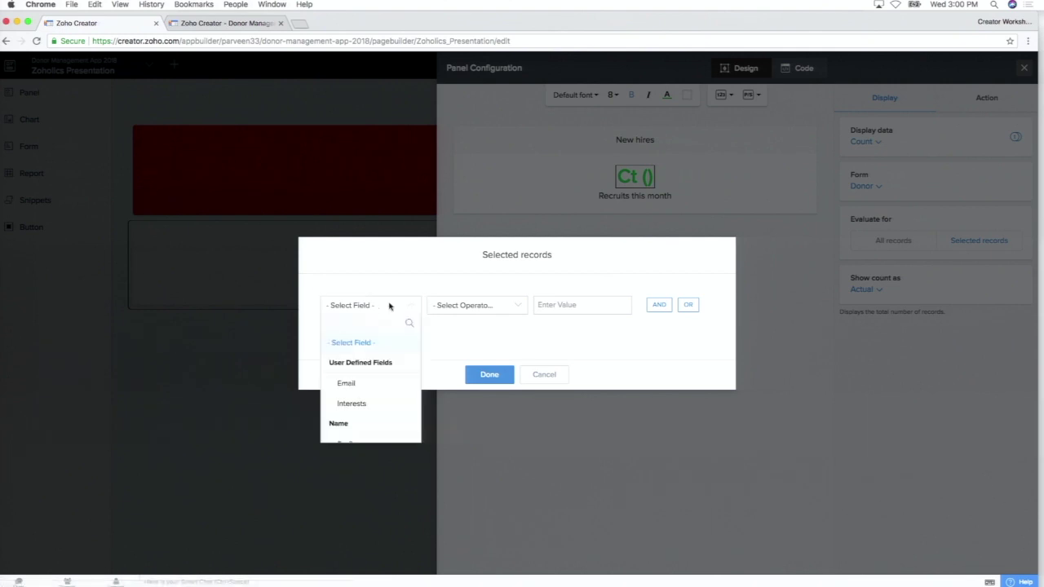
{"action": "scroll", "coordinate": [367, 388], "scroll_direction": "down", "scroll_amount": 5}
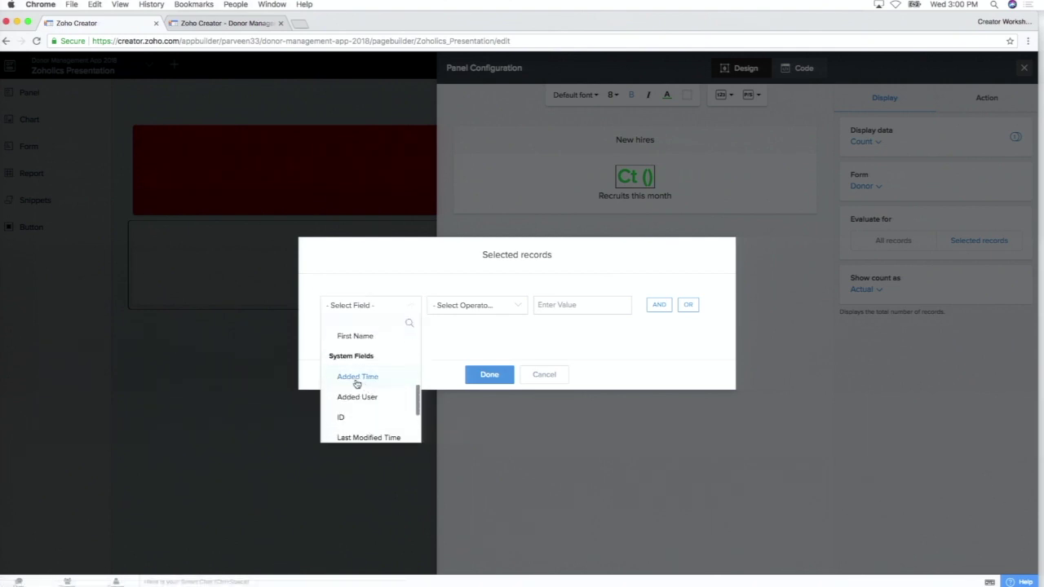
{"action": "left_click", "coordinate": [357, 383]}
{"action": "left_click", "coordinate": [462, 365]}
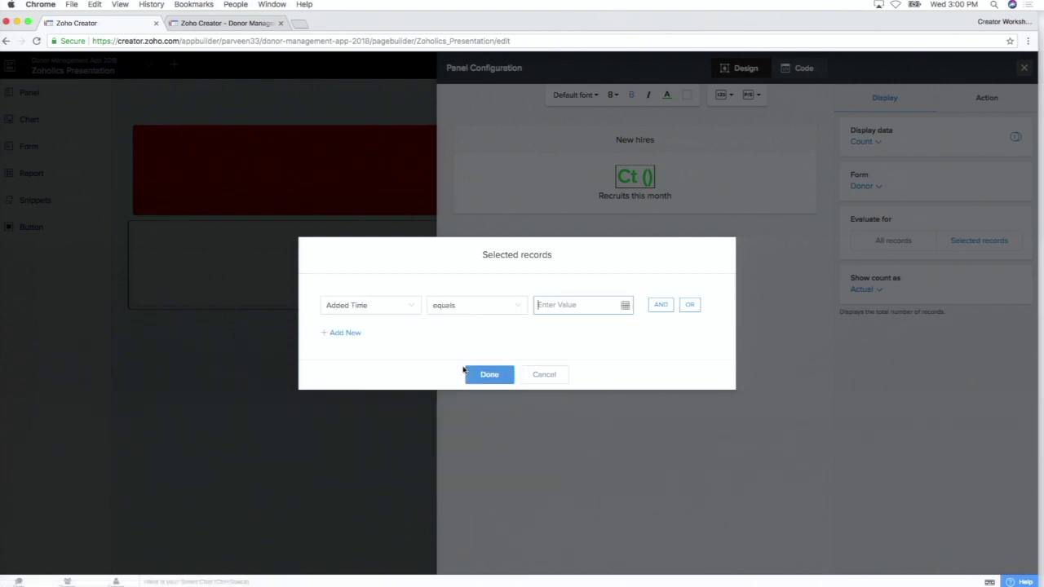
{"action": "left_click", "coordinate": [455, 308]}
{"action": "scroll", "coordinate": [462, 401], "scroll_direction": "down", "scroll_amount": 5}
{"action": "scroll", "coordinate": [462, 401], "scroll_direction": "down", "scroll_amount": 6}
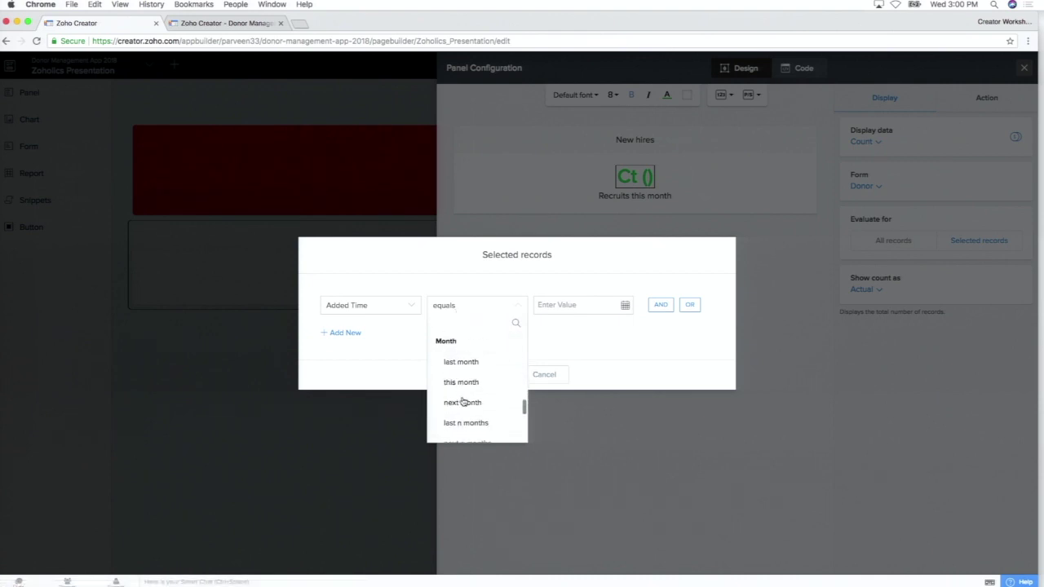
{"action": "left_click", "coordinate": [461, 382]}
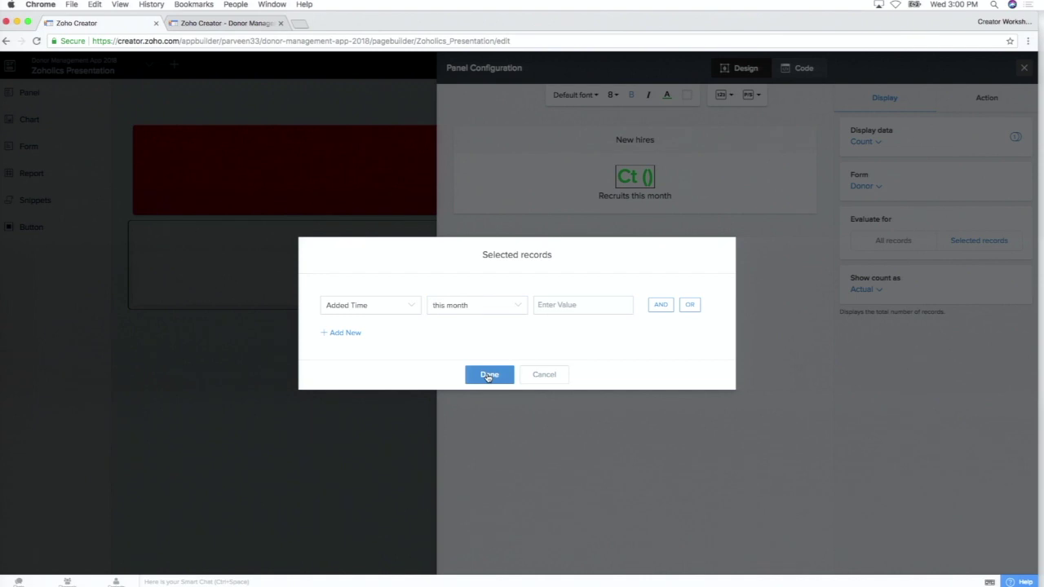
{"action": "left_click", "coordinate": [488, 376]}
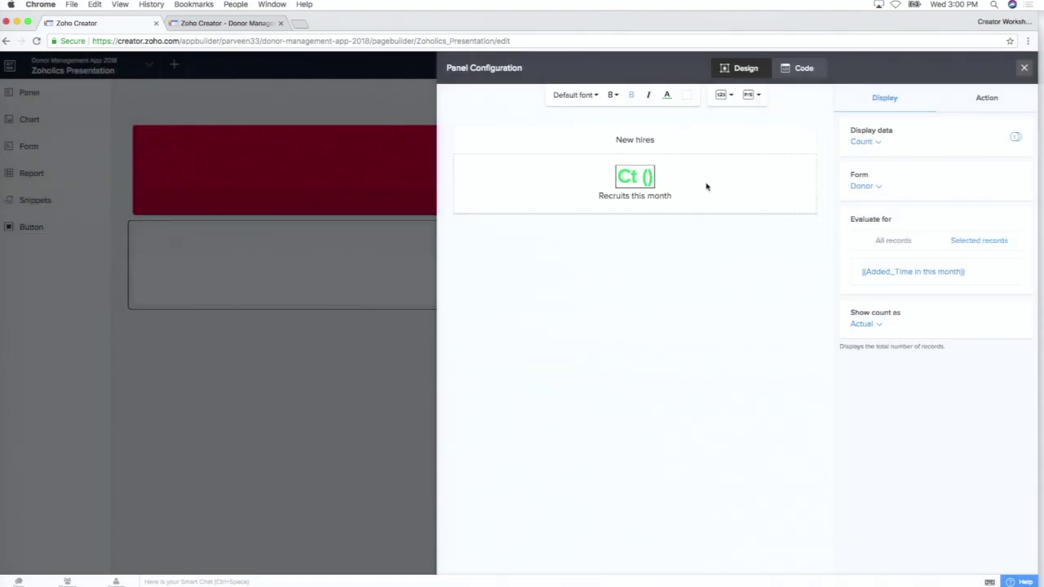
Change the new panel's "New hires" heading to "New Donors" and its "Recruits this month" caption to "As against last month".
{"action": "left_click", "coordinate": [650, 142]}
{"action": "left_click", "coordinate": [897, 189]}
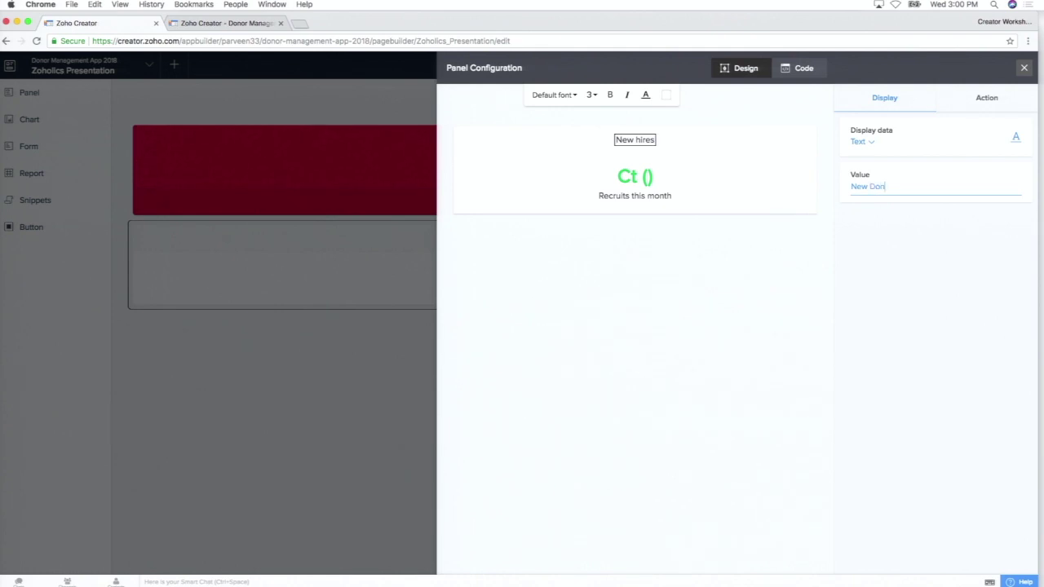
{"action": "left_click", "coordinate": [630, 198]}
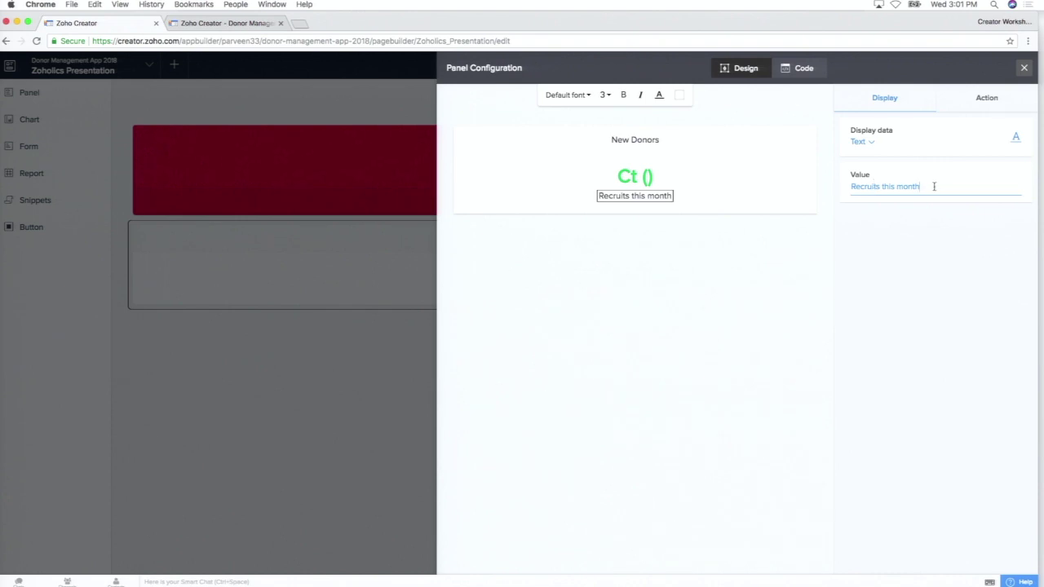
{"action": "left_click_drag", "start_coordinate": [940, 186], "coordinate": [835, 184]}
{"action": "type", "text": "As against last m"}
Make the "As against last month" caption open the New Donors report, and place the panel to the right of the Total Donors panel.
{"action": "left_click", "coordinate": [982, 105]}
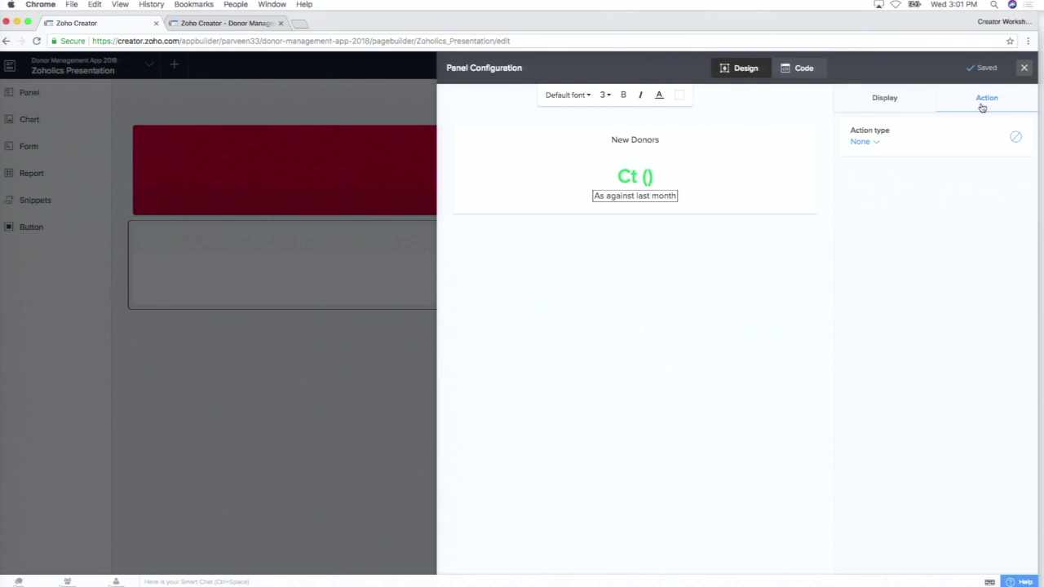
{"action": "left_click", "coordinate": [863, 142]}
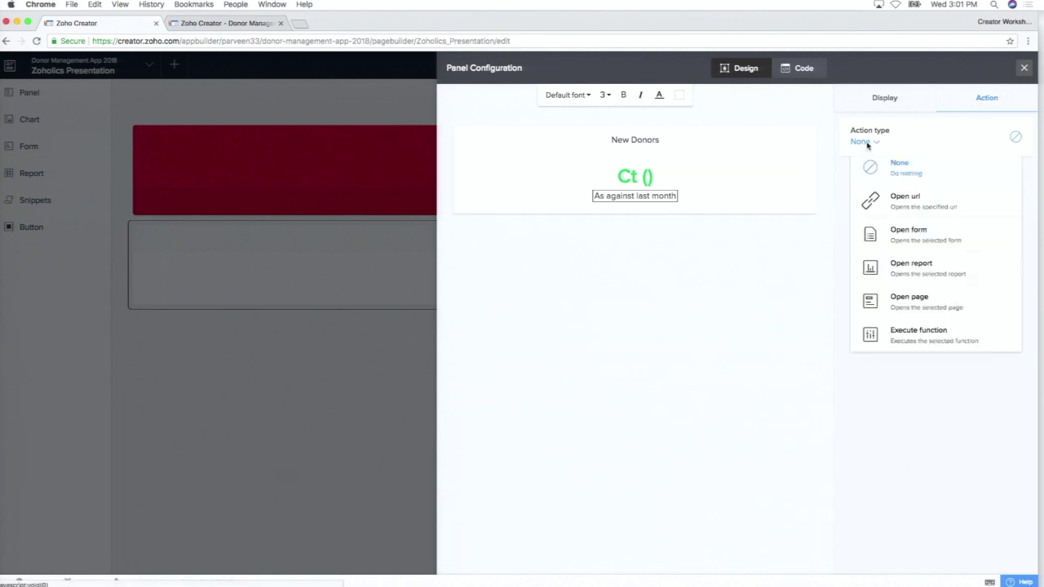
{"action": "left_click", "coordinate": [910, 261]}
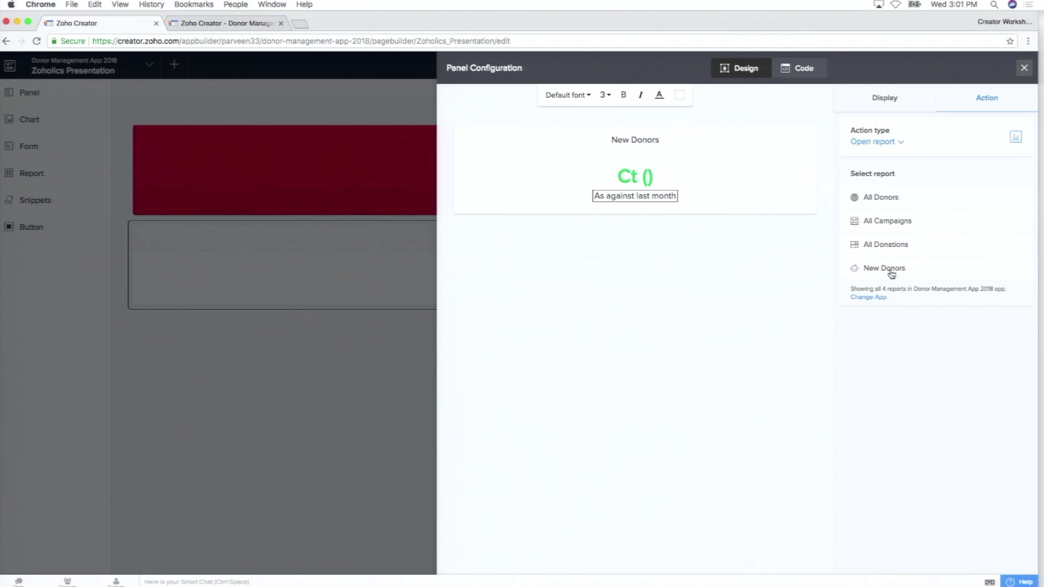
{"action": "left_click", "coordinate": [891, 270]}
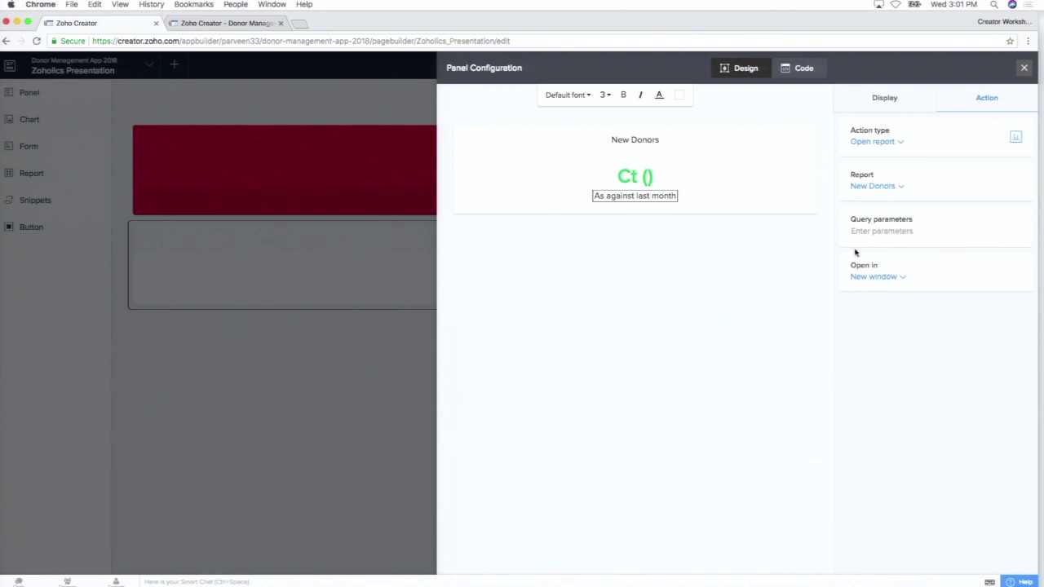
{"action": "left_click", "coordinate": [1023, 69]}
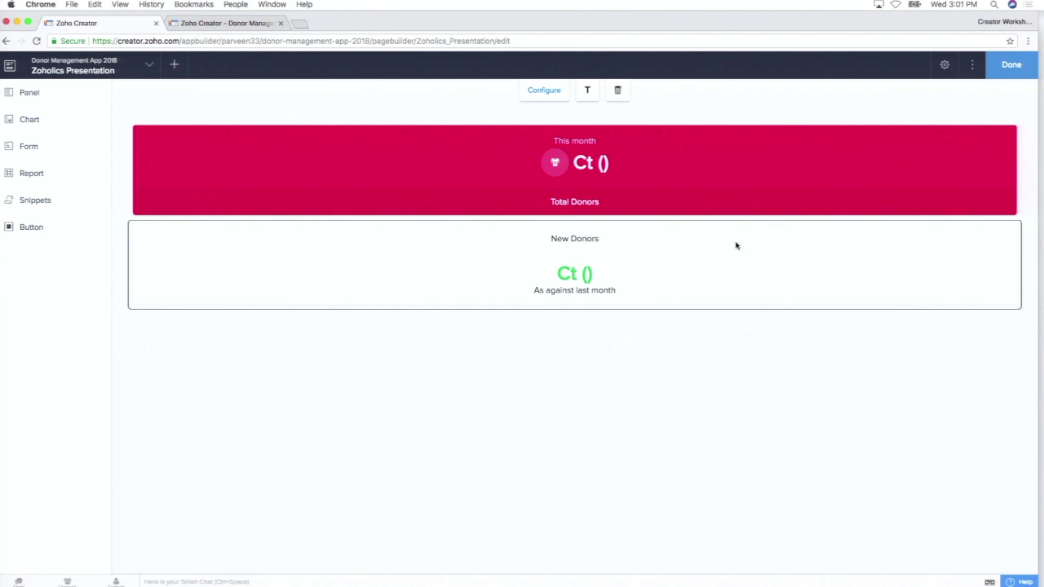
{"action": "left_click_drag", "start_coordinate": [647, 280], "coordinate": [723, 189]}
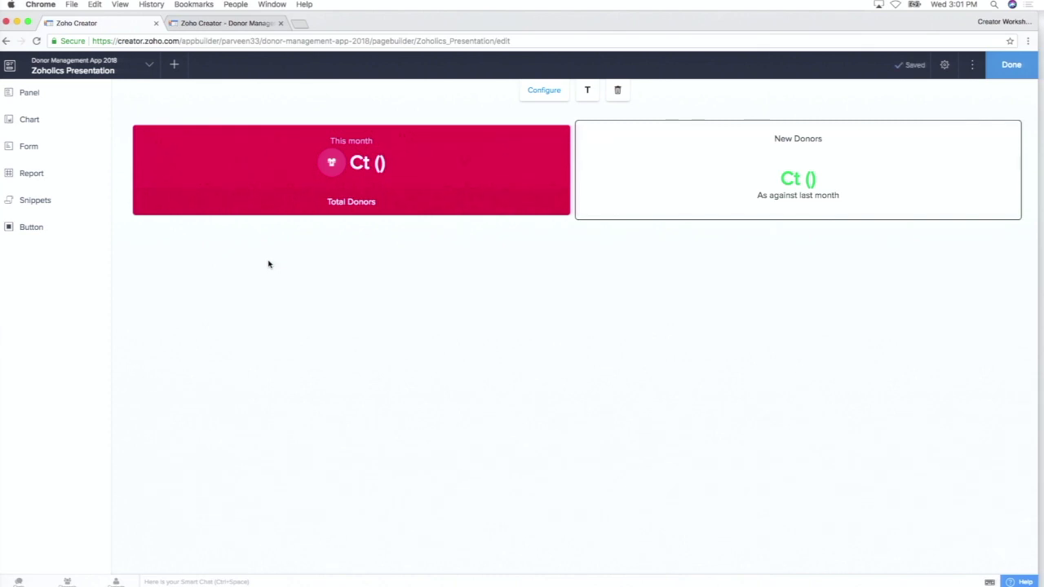
Add a Column chart below the two panels and base it on the Campaign form.
{"action": "left_click", "coordinate": [33, 121]}
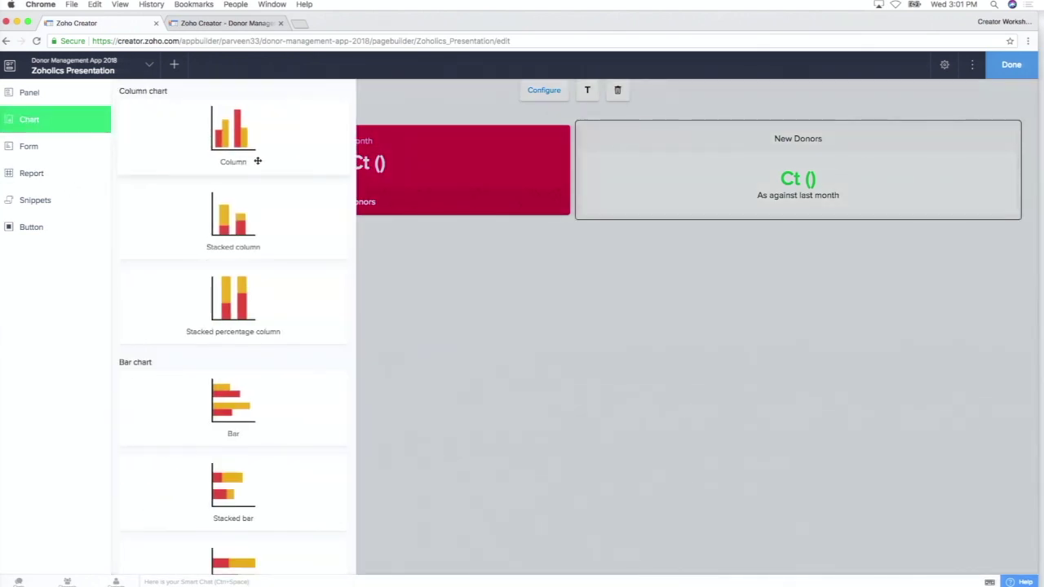
{"action": "scroll", "coordinate": [258, 161], "scroll_direction": "down", "scroll_amount": 5}
{"action": "scroll", "coordinate": [257, 161], "scroll_direction": "up", "scroll_amount": 5}
{"action": "scroll", "coordinate": [258, 161], "scroll_direction": "down", "scroll_amount": 6}
{"action": "scroll", "coordinate": [258, 160], "scroll_direction": "down", "scroll_amount": 3}
{"action": "scroll", "coordinate": [258, 161], "scroll_direction": "up", "scroll_amount": 9}
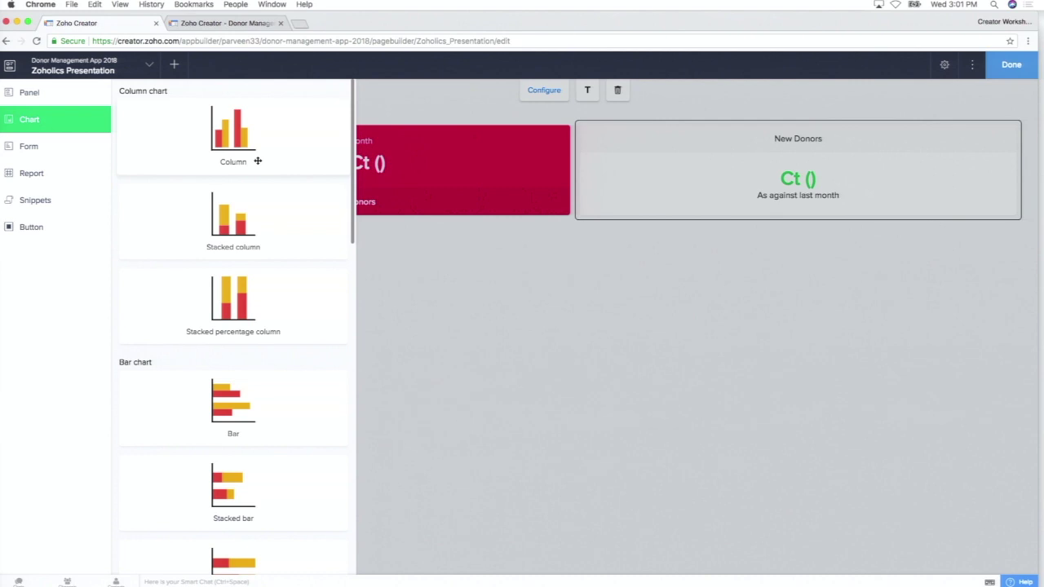
{"action": "left_click_drag", "start_coordinate": [232, 144], "coordinate": [389, 305]}
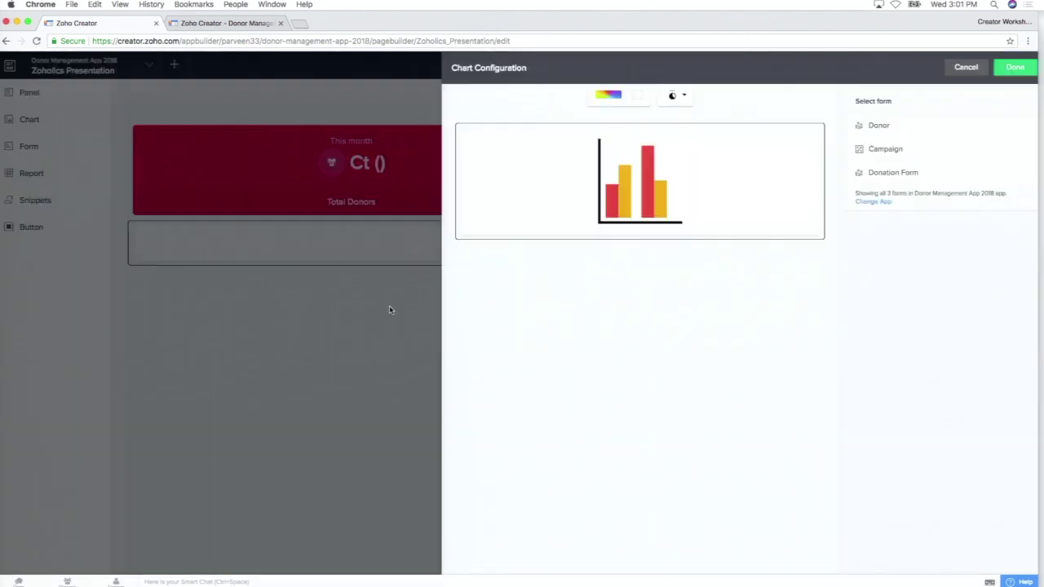
{"action": "left_click", "coordinate": [896, 153]}
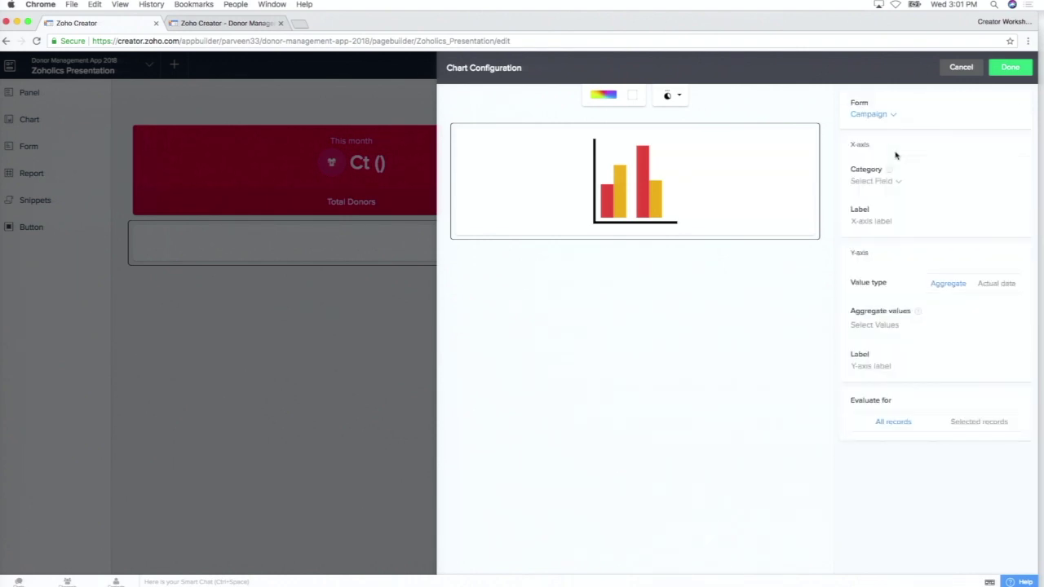
Set the chart's X-axis category to the Cause field and label the axis "Campaign".
{"action": "left_click", "coordinate": [865, 182]}
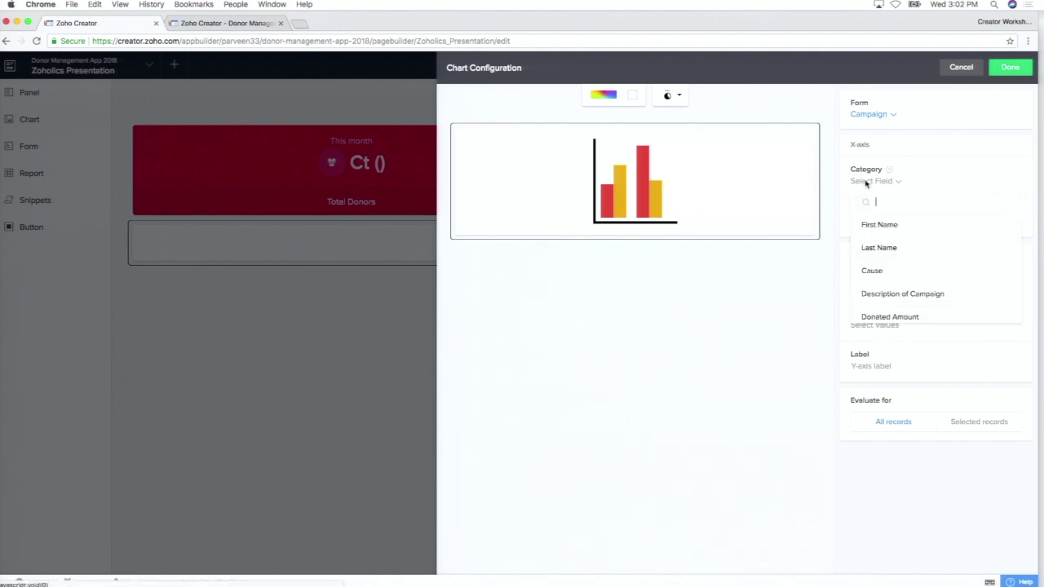
{"action": "left_click", "coordinate": [919, 272]}
{"action": "left_click", "coordinate": [874, 221]}
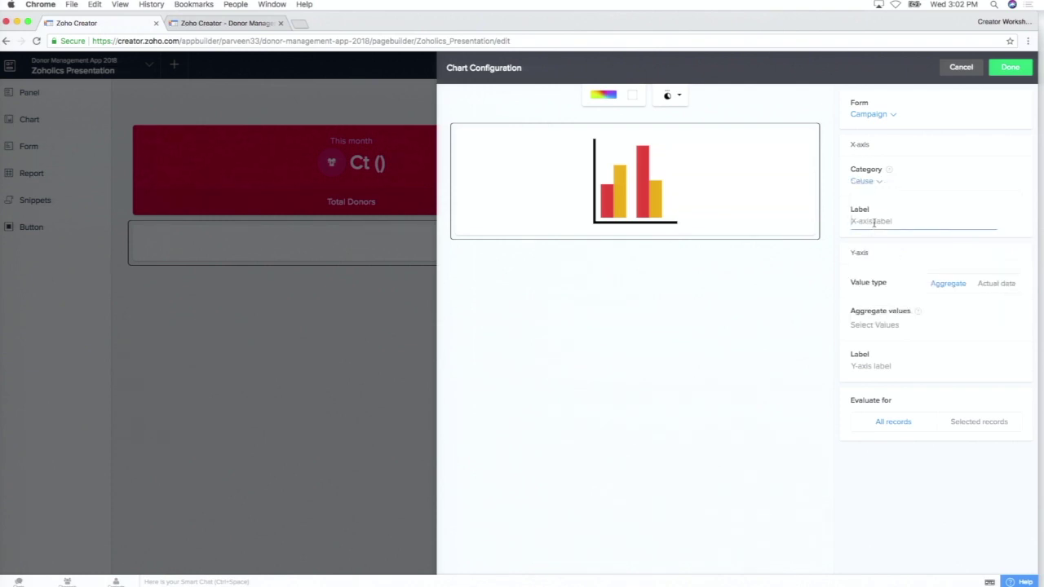
{"action": "type", "text": "Ca"}
Plot the actual data of Donated Amount and Goal Amount on the Y-axis labelled "Donations", and finish the chart configuration.
{"action": "left_click", "coordinate": [1002, 291]}
{"action": "left_click", "coordinate": [930, 286]}
{"action": "left_click", "coordinate": [992, 287]}
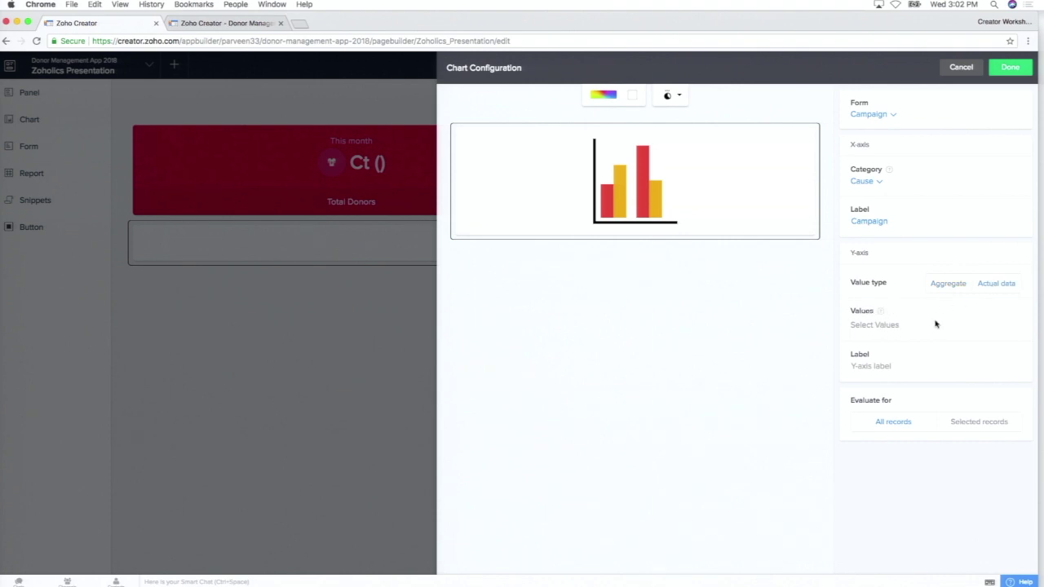
{"action": "left_click", "coordinate": [873, 327]}
{"action": "left_click", "coordinate": [879, 351]}
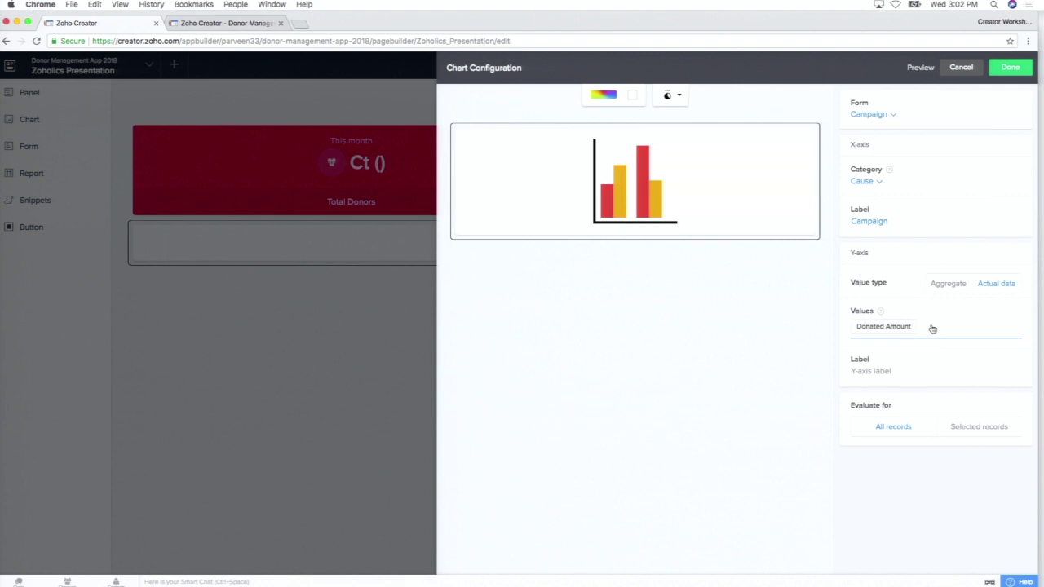
{"action": "type", "text": "g"}
{"action": "left_click", "coordinate": [919, 352]}
{"action": "left_click", "coordinate": [871, 389]}
{"action": "type", "text": "Donations"}
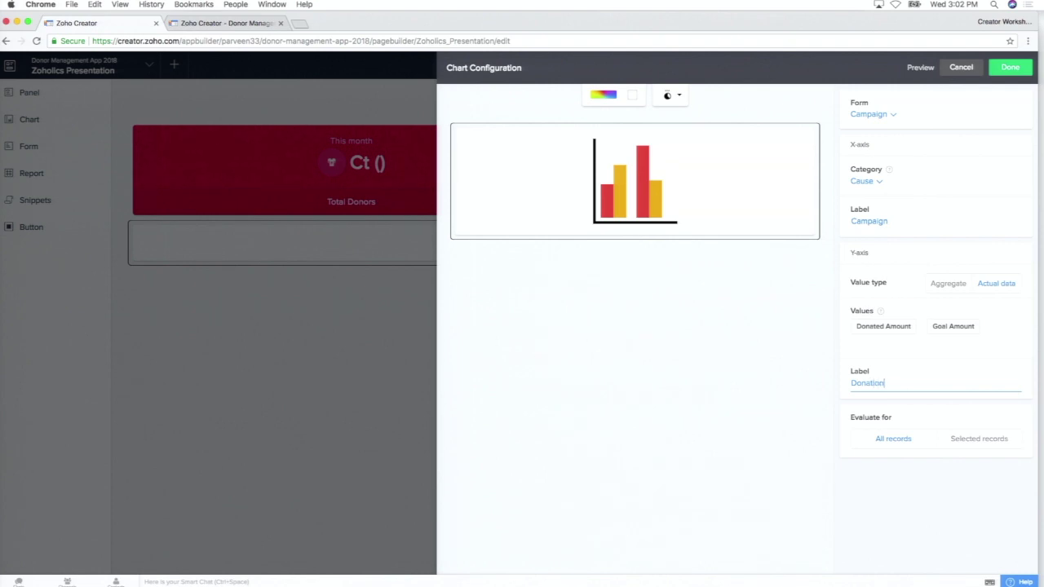
{"action": "left_click", "coordinate": [1010, 67]}
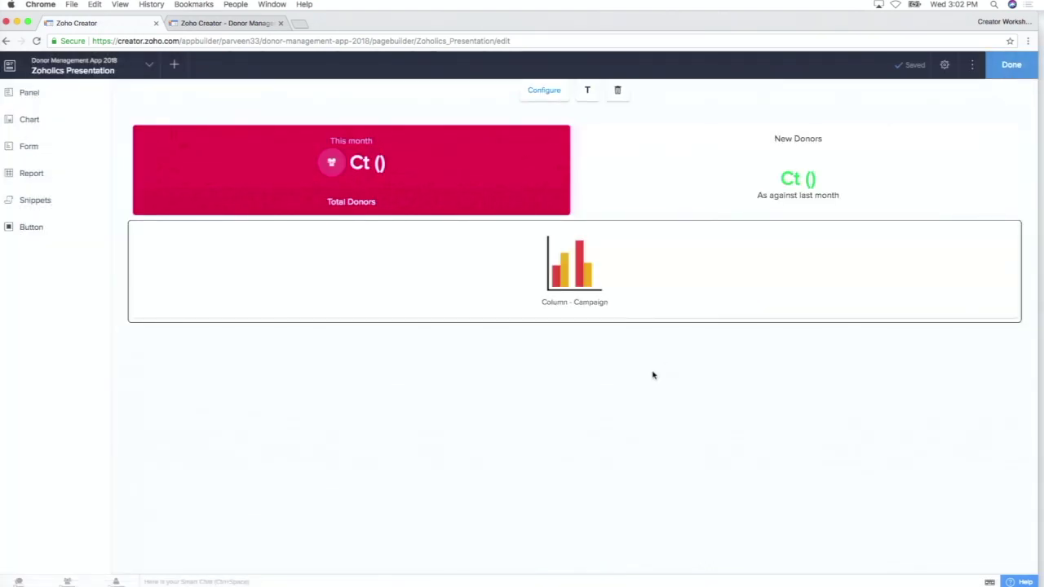
Reload the live application and examine the Child Rights and Adopt a village bars in the campaign chart.
{"action": "left_click", "coordinate": [196, 25]}
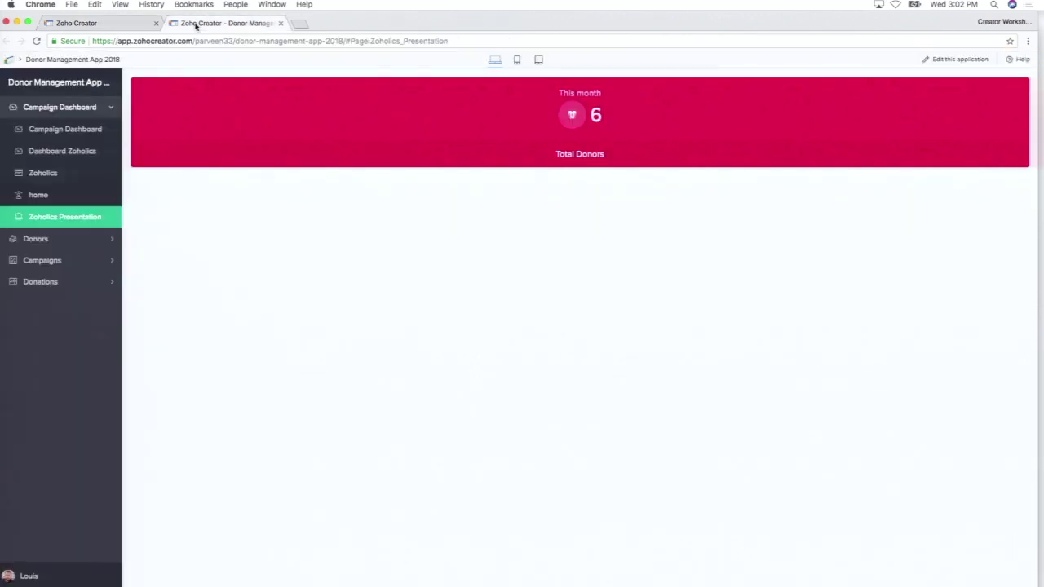
{"action": "left_click", "coordinate": [36, 41]}
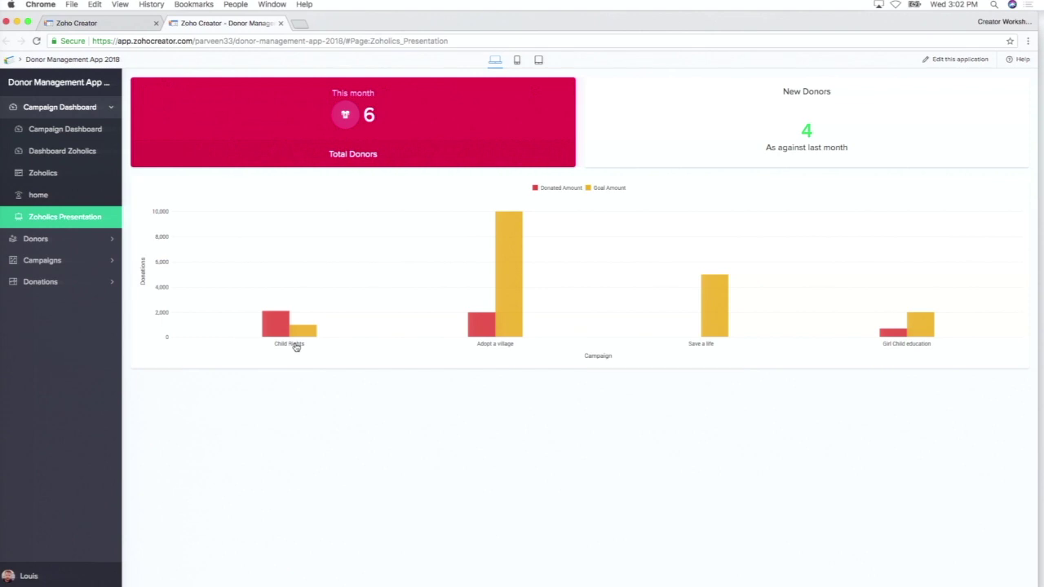
{"action": "mouse_move", "coordinate": [304, 337]}
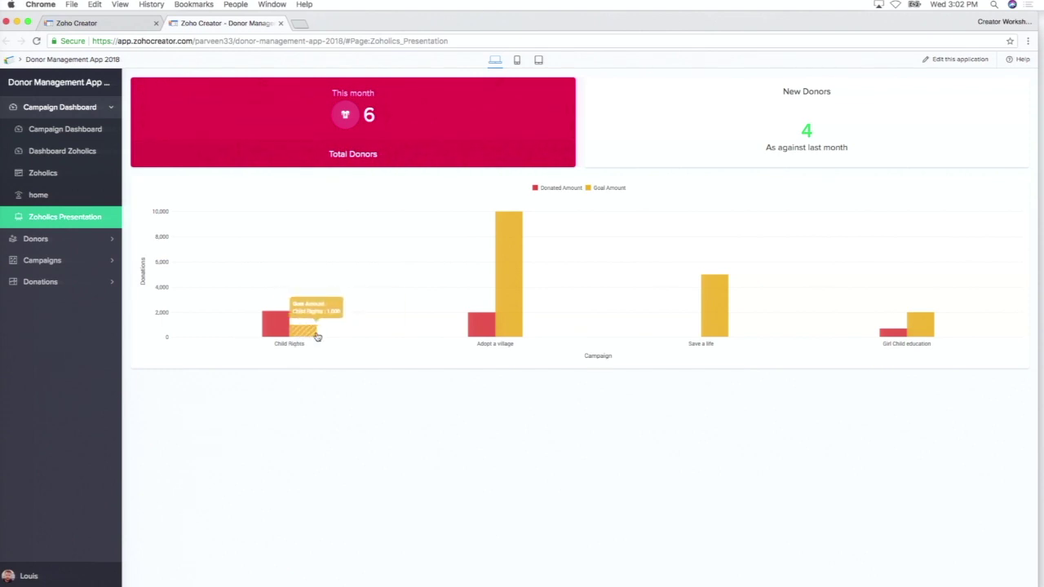
{"action": "mouse_move", "coordinate": [510, 330]}
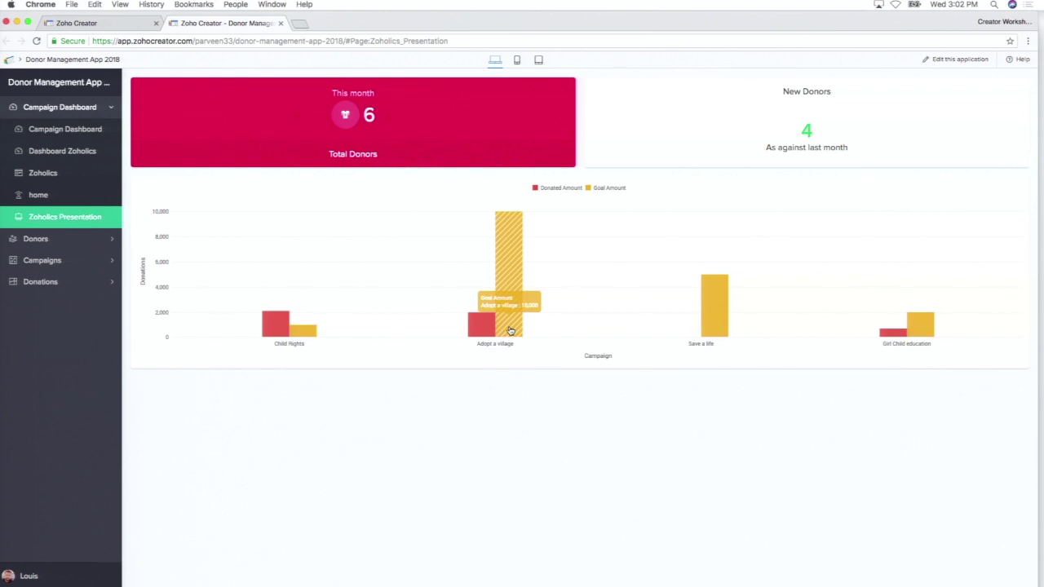
Add a Pie chart below the column chart in the page builder and base it on the Donor form.
{"action": "left_click", "coordinate": [114, 28]}
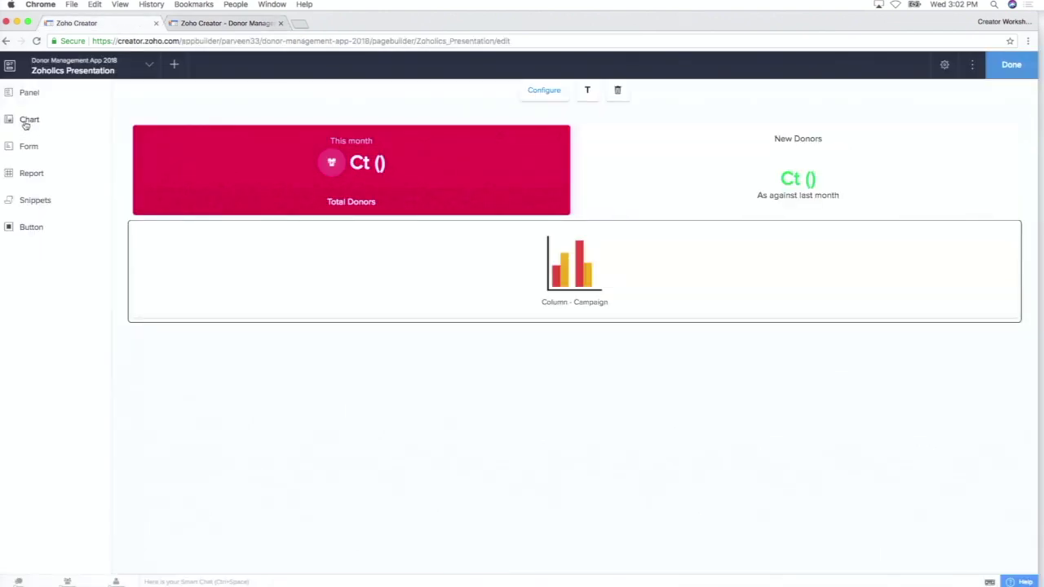
{"action": "left_click", "coordinate": [27, 121]}
{"action": "scroll", "coordinate": [240, 294], "scroll_direction": "down", "scroll_amount": 20}
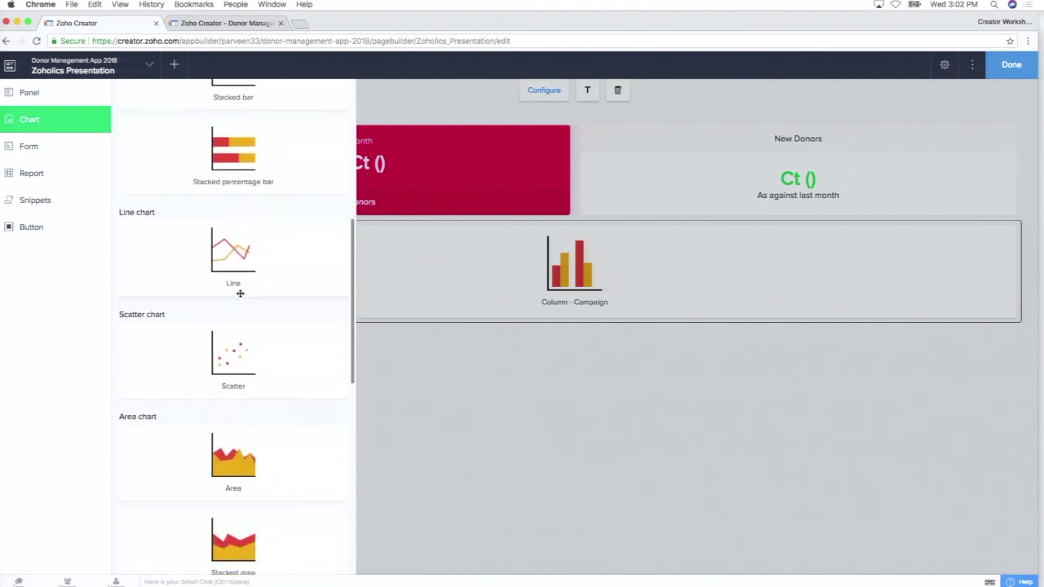
{"action": "scroll", "coordinate": [241, 293], "scroll_direction": "down", "scroll_amount": 2}
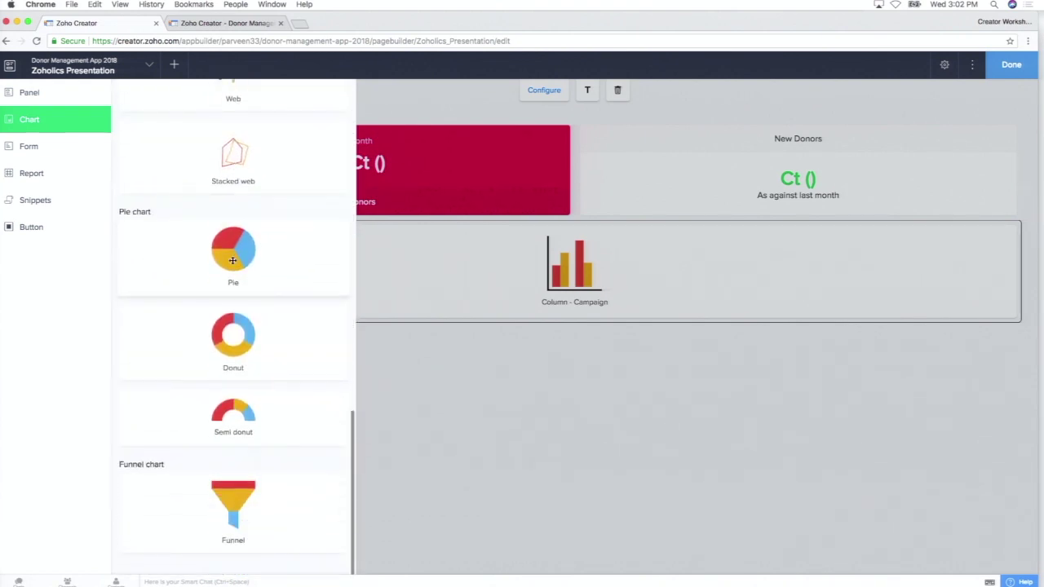
{"action": "left_click_drag", "start_coordinate": [232, 260], "coordinate": [702, 306]}
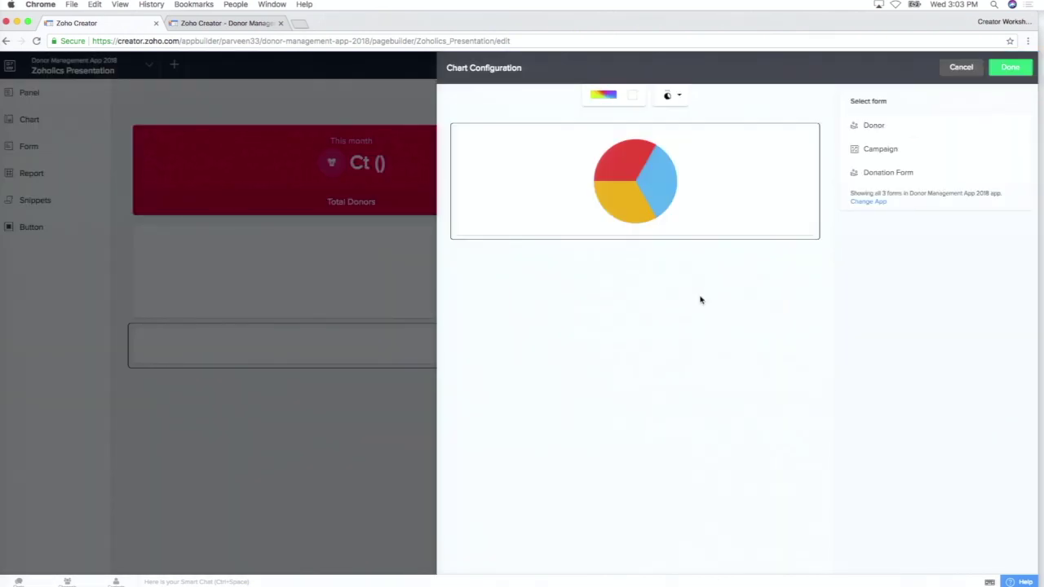
{"action": "left_click", "coordinate": [876, 128]}
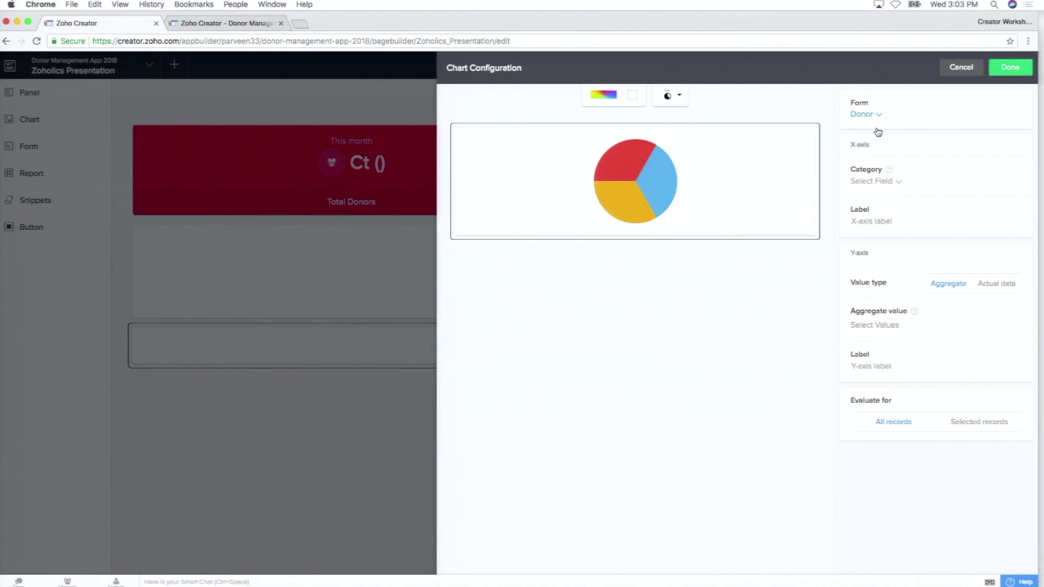
Set the pie chart's X-axis category to the Interests field and label the axis "Interests".
{"action": "left_click", "coordinate": [887, 183]}
{"action": "scroll", "coordinate": [879, 261], "scroll_direction": "down", "scroll_amount": 1}
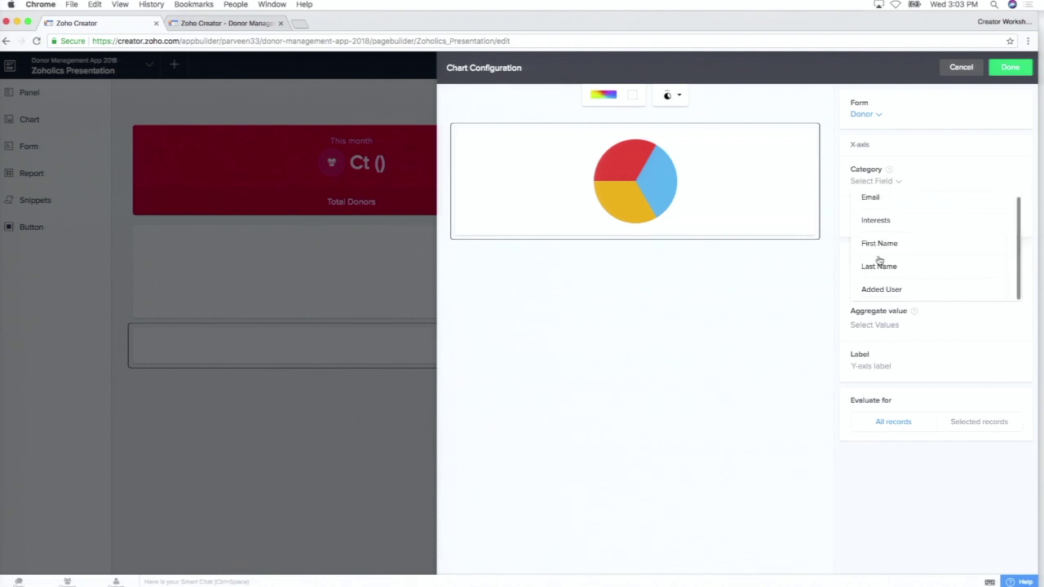
{"action": "scroll", "coordinate": [891, 226], "scroll_direction": "up", "scroll_amount": 1}
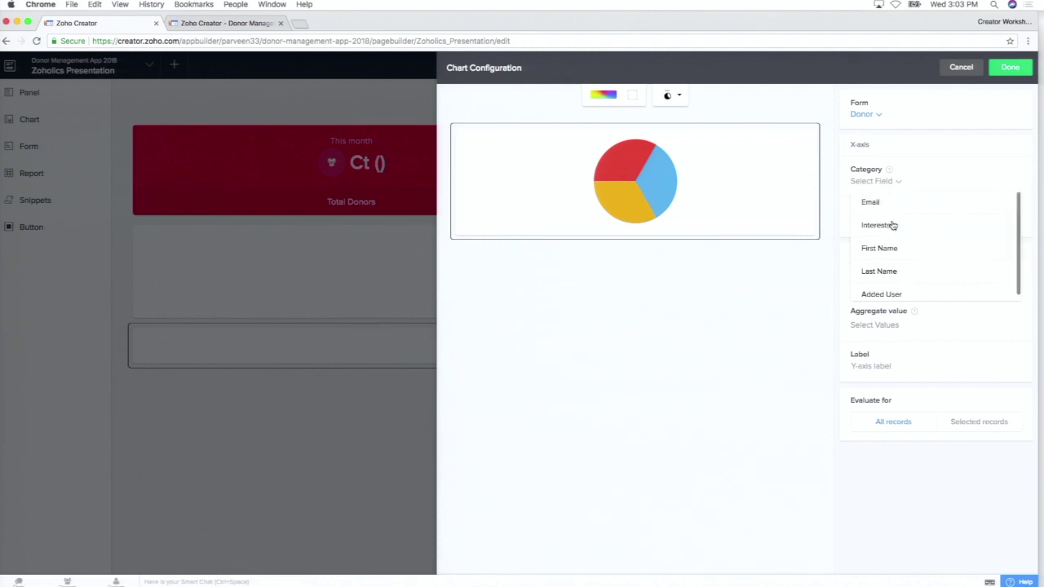
{"action": "left_click", "coordinate": [891, 225]}
{"action": "left_click", "coordinate": [877, 221]}
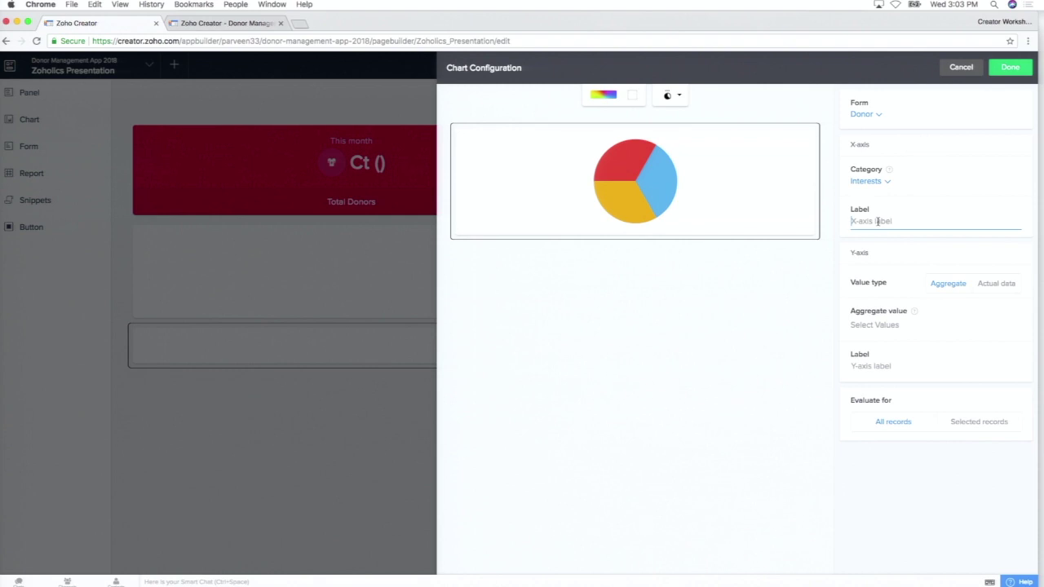
{"action": "type", "text": "Interests"}
Plot the aggregate Count of Email as the pie chart's Y-axis value and finish the chart configuration.
{"action": "left_click", "coordinate": [987, 290]}
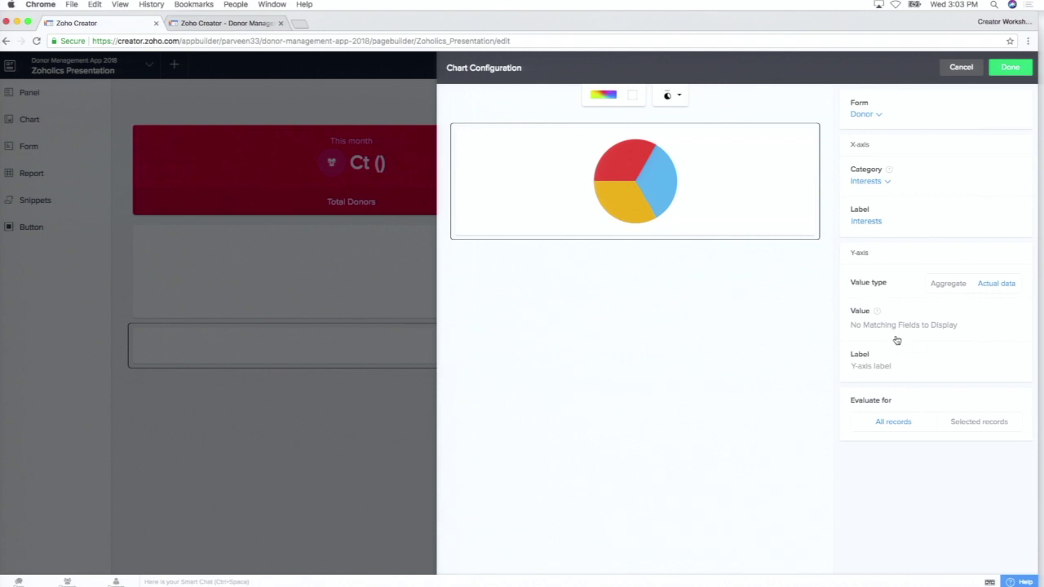
{"action": "left_click", "coordinate": [969, 283]}
{"action": "left_click", "coordinate": [907, 326]}
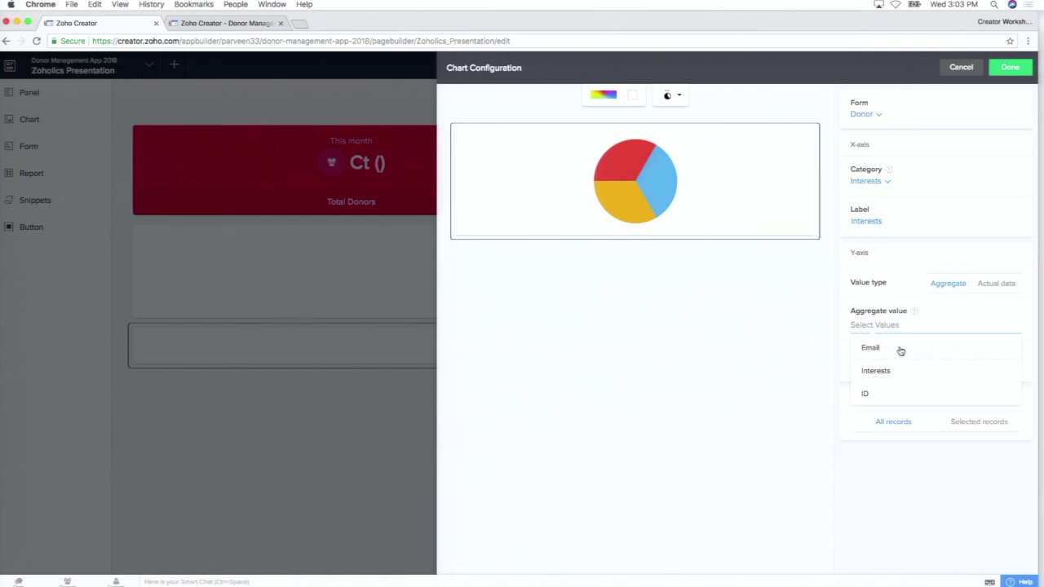
{"action": "left_click", "coordinate": [900, 351]}
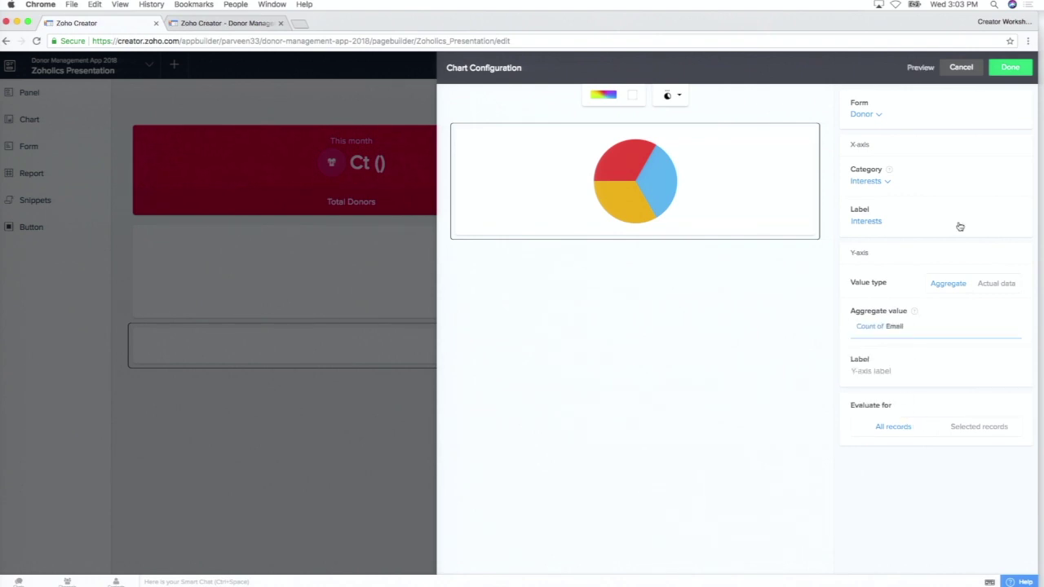
{"action": "left_click", "coordinate": [1010, 67]}
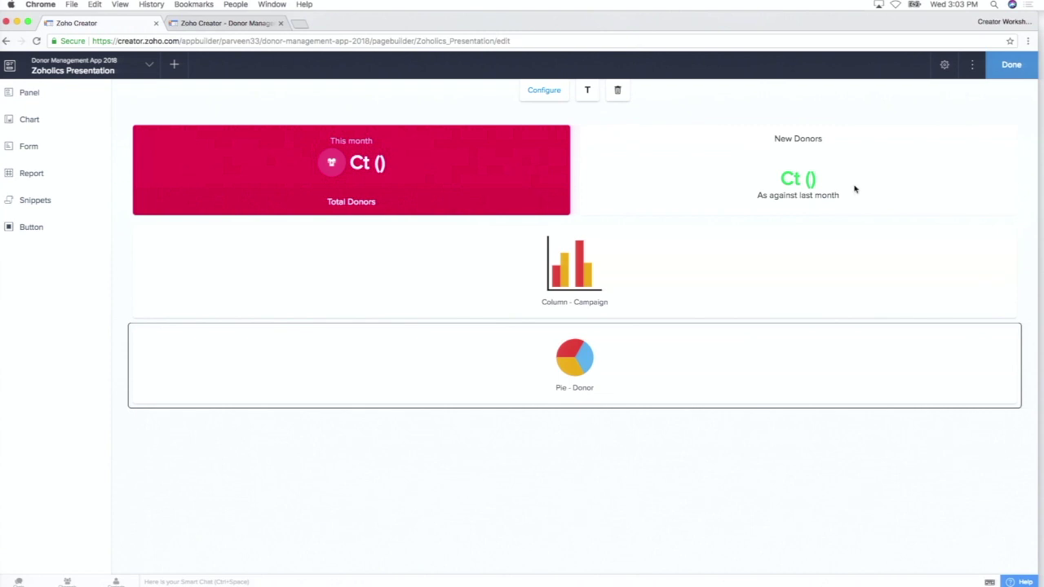
Reload the live application and examine the donor interests pie chart.
{"action": "left_click", "coordinate": [237, 23]}
{"action": "left_click", "coordinate": [36, 41]}
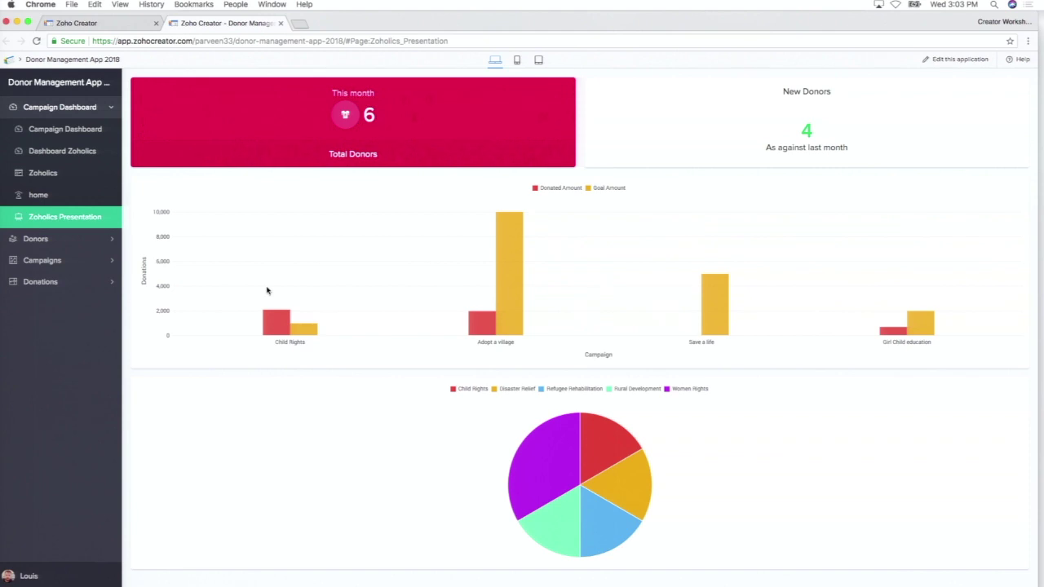
{"action": "mouse_move", "coordinate": [543, 450]}
Embed the Donor form as a button below the charts in the page builder.
{"action": "left_click", "coordinate": [129, 22]}
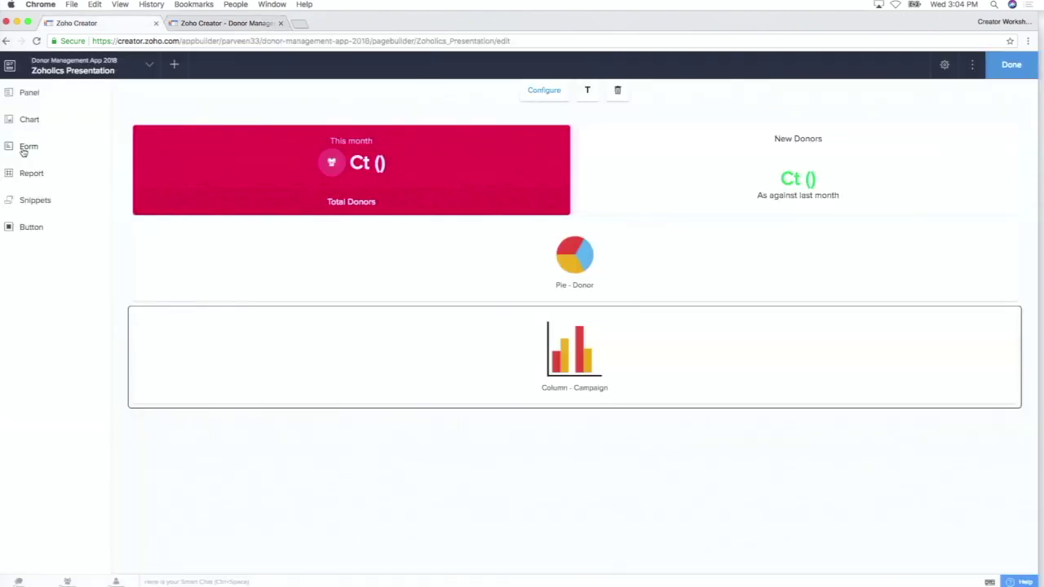
{"action": "left_click", "coordinate": [46, 158]}
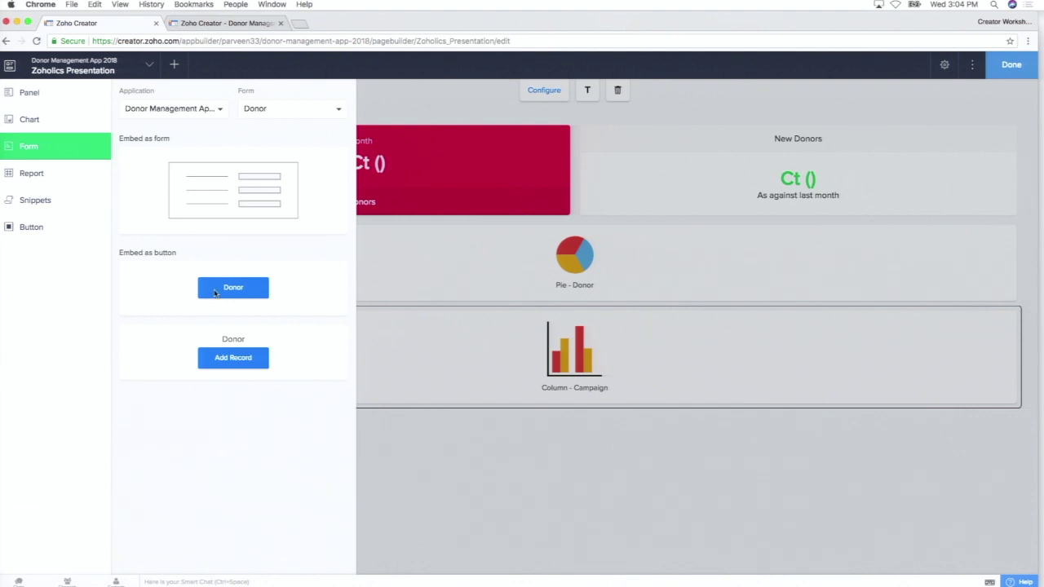
{"action": "left_click_drag", "start_coordinate": [227, 294], "coordinate": [469, 445]}
Configure the Donor button's Open form action to open the Donation Form in the same window, and close the panel configuration.
{"action": "left_click", "coordinate": [986, 98]}
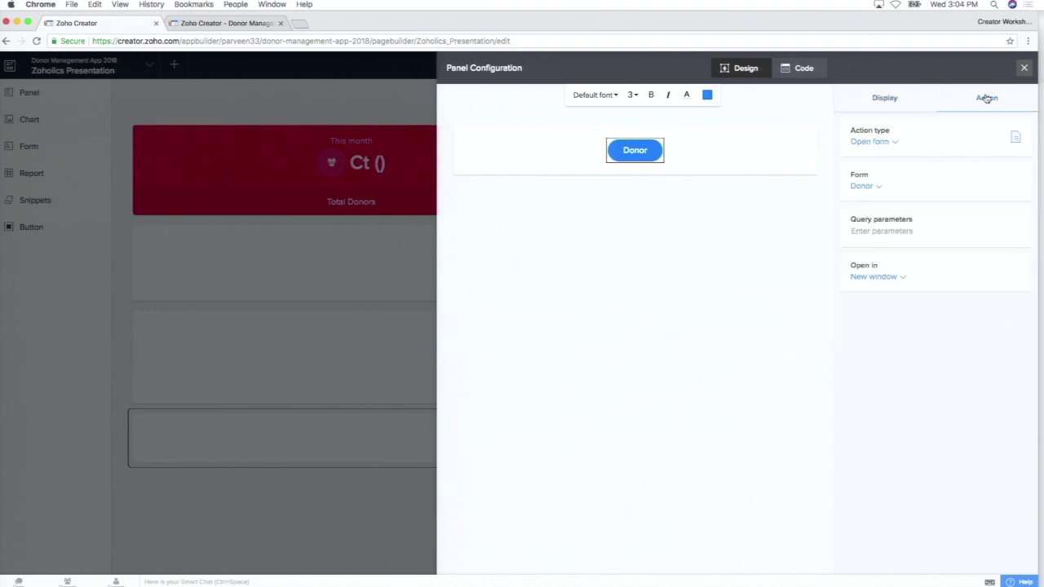
{"action": "left_click", "coordinate": [869, 142]}
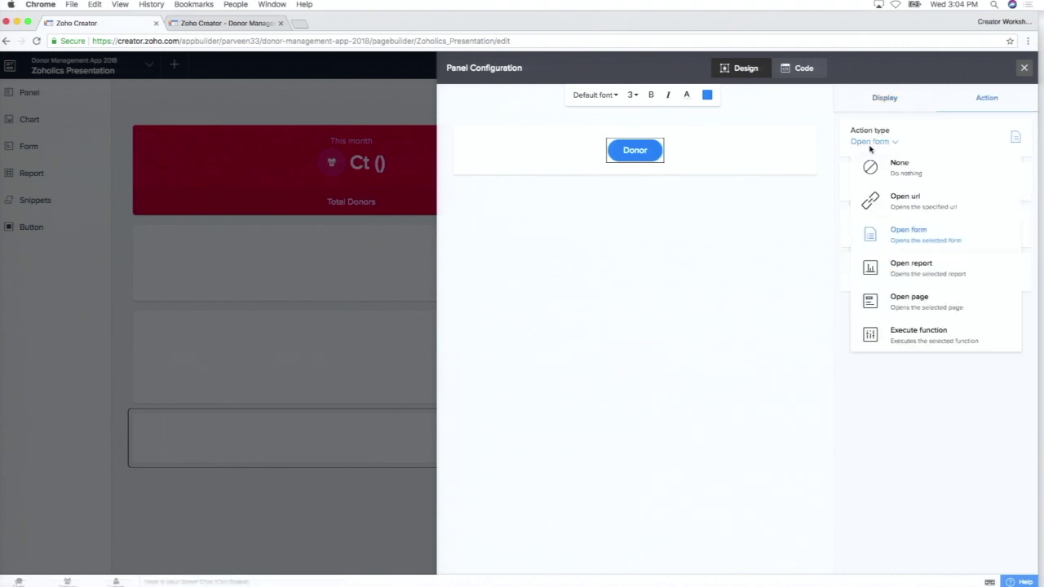
{"action": "left_click", "coordinate": [920, 245]}
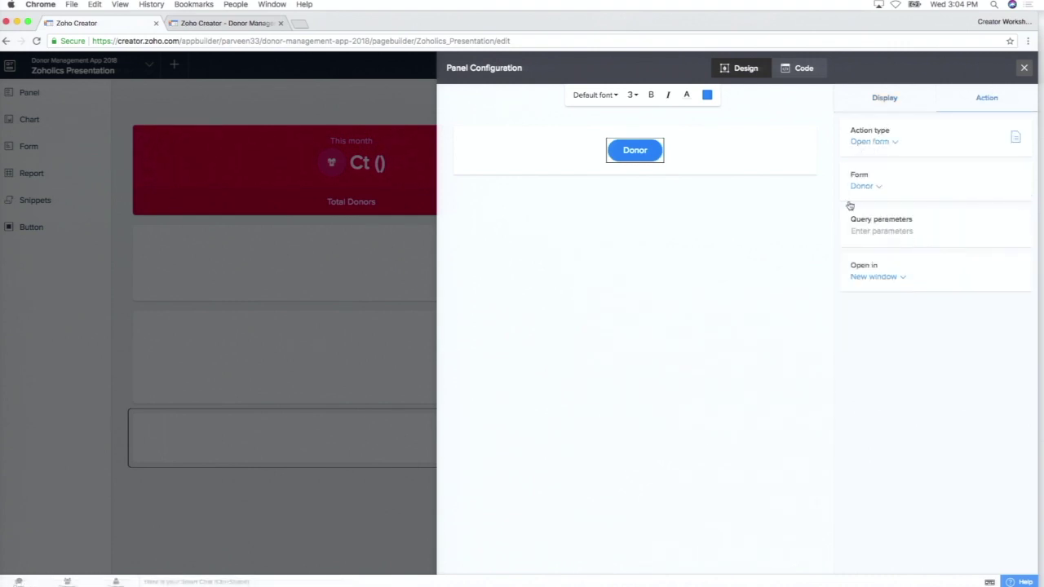
{"action": "left_click", "coordinate": [870, 142]}
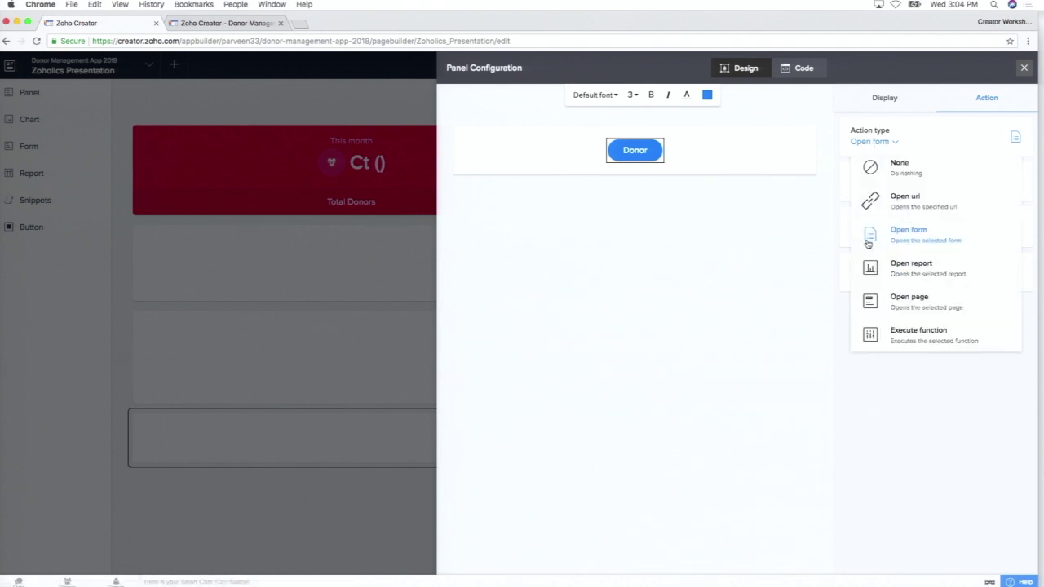
{"action": "left_click", "coordinate": [813, 248]}
{"action": "left_click", "coordinate": [858, 186]}
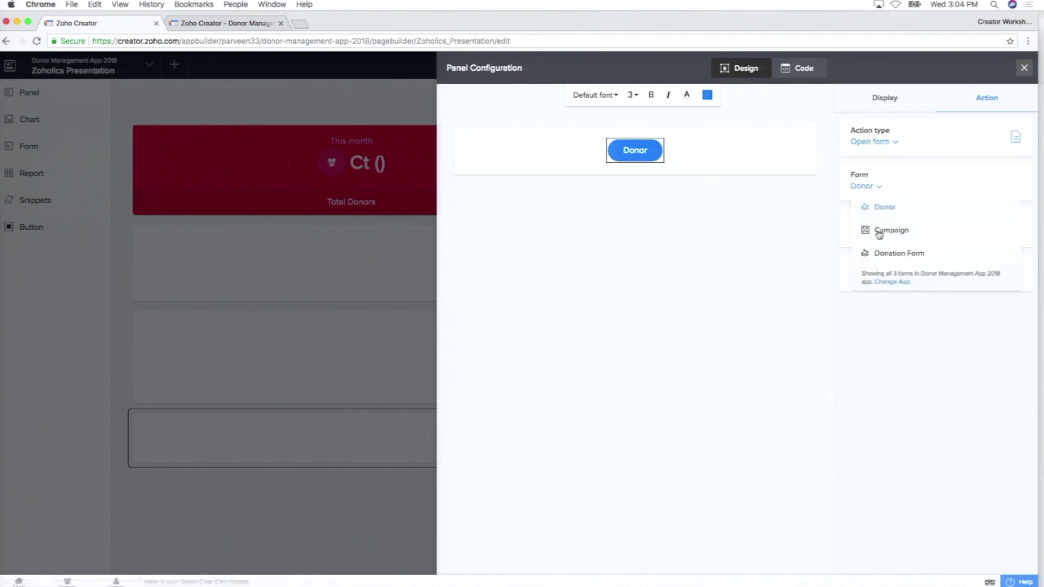
{"action": "left_click", "coordinate": [888, 260]}
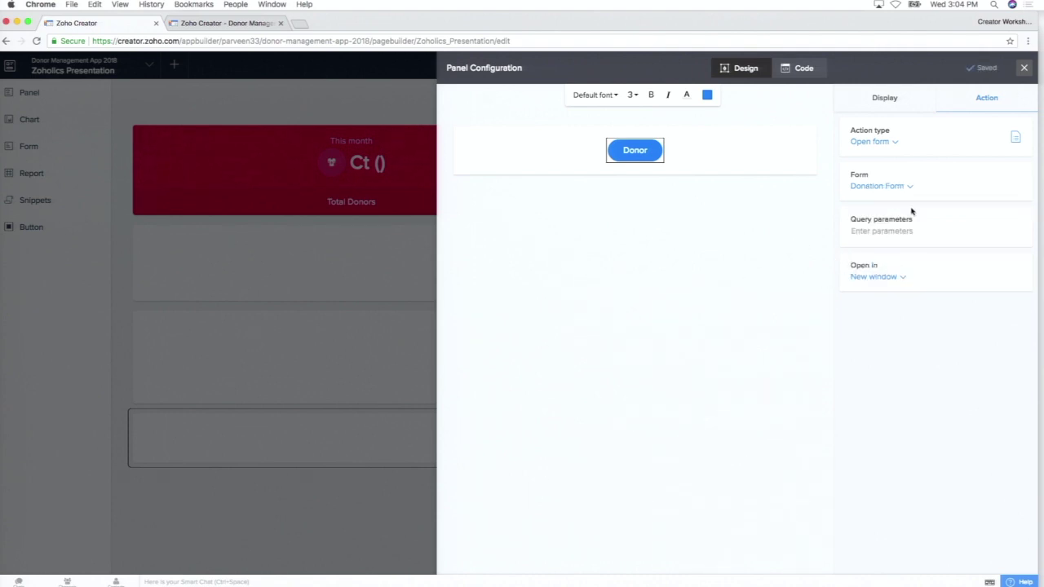
{"action": "left_click", "coordinate": [863, 278]}
{"action": "left_click", "coordinate": [884, 325]}
{"action": "left_click", "coordinate": [1024, 68]}
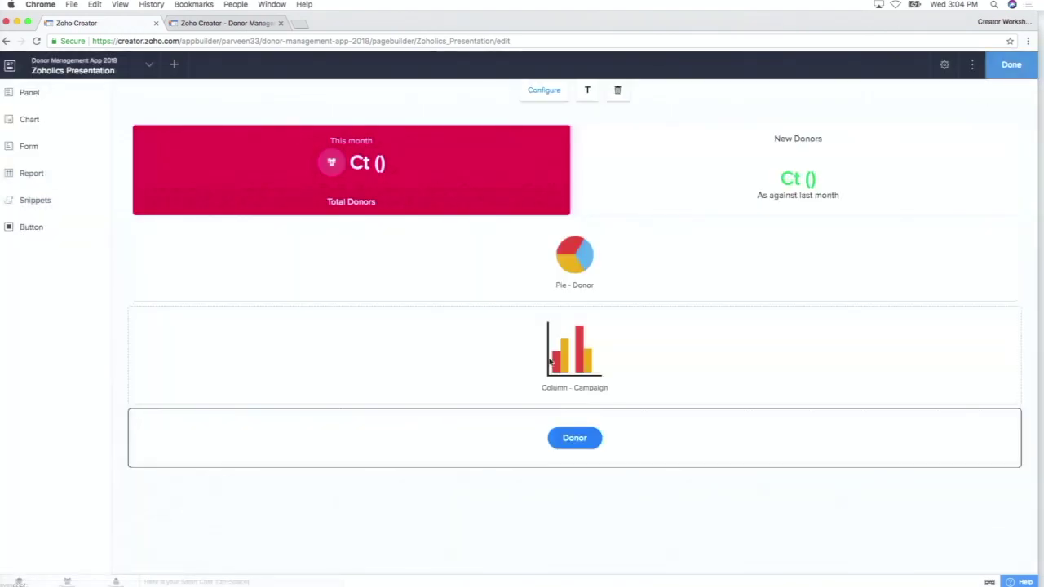
Embed the Donor form below the Donor button with the success message "Form added successfully.".
{"action": "left_click", "coordinate": [33, 146]}
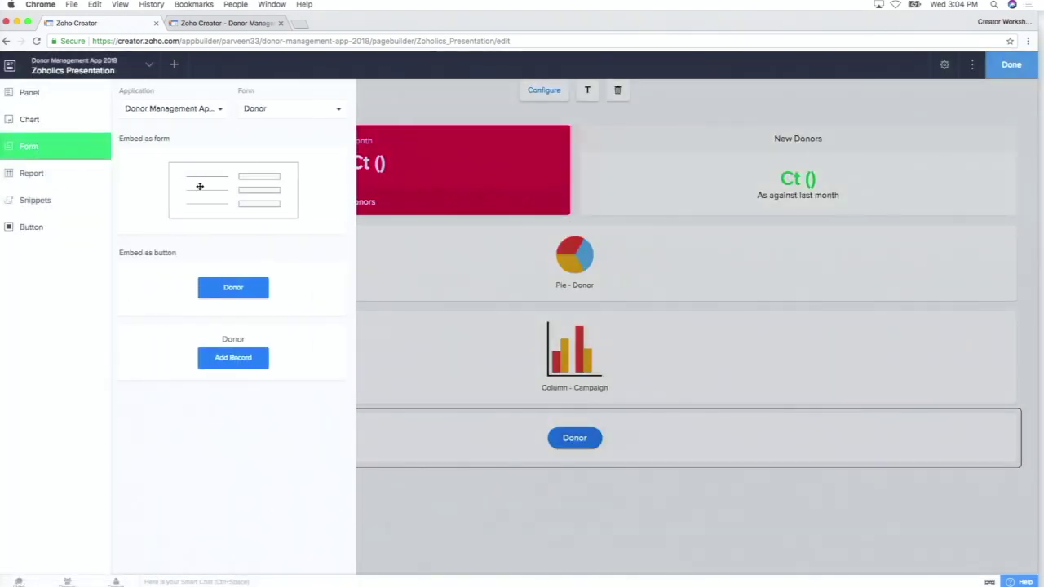
{"action": "left_click_drag", "start_coordinate": [221, 195], "coordinate": [431, 505]}
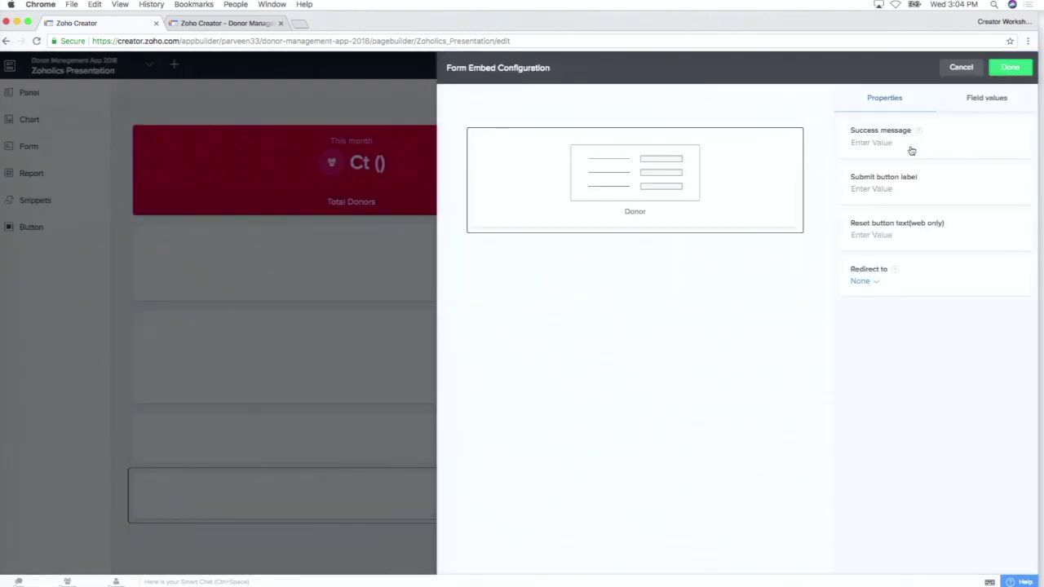
{"action": "left_click", "coordinate": [878, 143]}
{"action": "type", "text": "R"}
Redirect the embedded Donor form to the Campaign form and finish the embed configuration.
{"action": "left_click", "coordinate": [862, 281]}
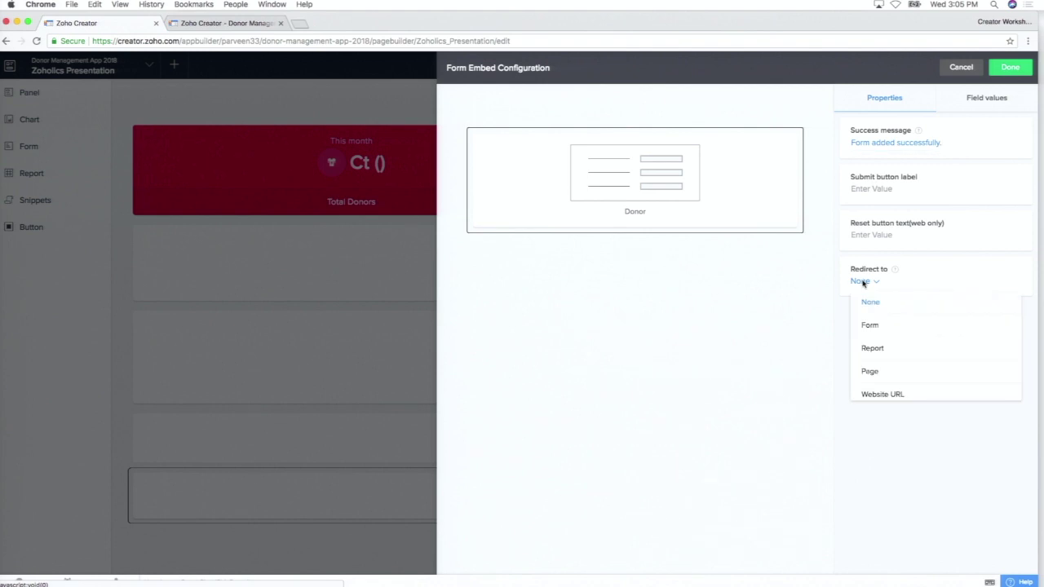
{"action": "left_click", "coordinate": [878, 327]}
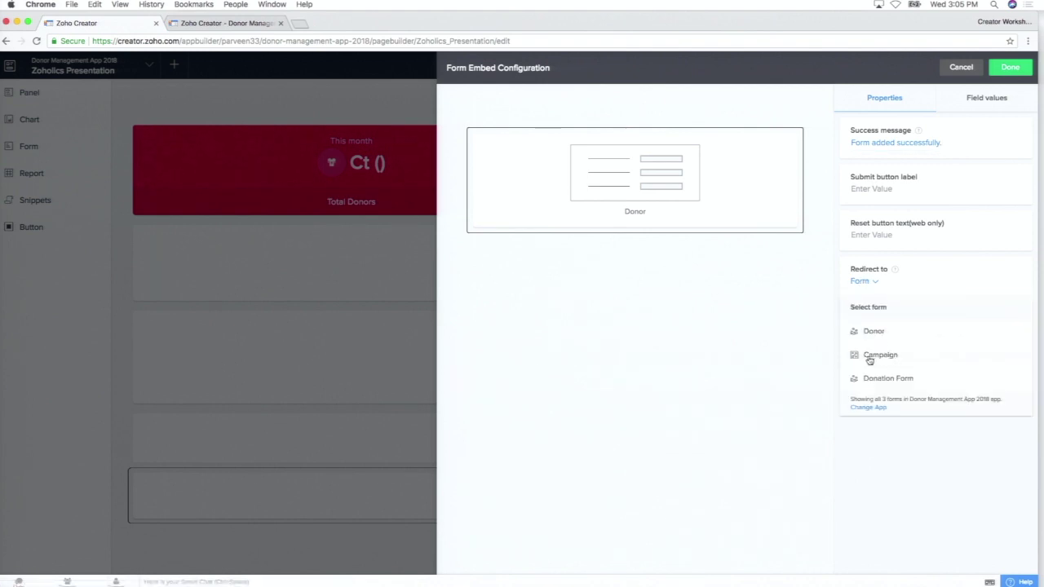
{"action": "left_click", "coordinate": [889, 354]}
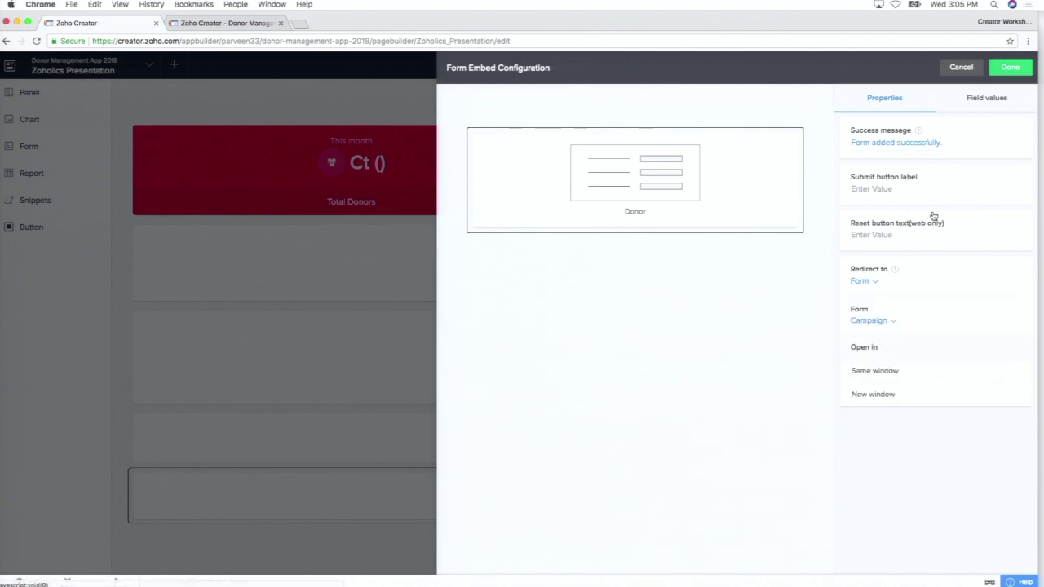
{"action": "left_click", "coordinate": [1010, 67]}
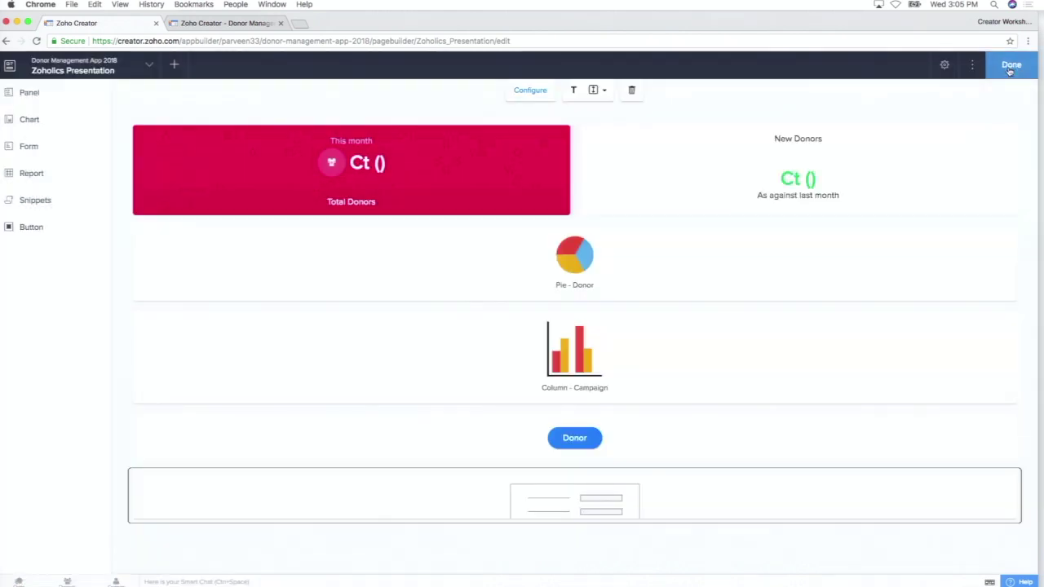
Reload the live application, test the Donor button below the charts, and return to the Zoholics Presentation page.
{"action": "left_click", "coordinate": [229, 23]}
{"action": "left_click", "coordinate": [36, 40]}
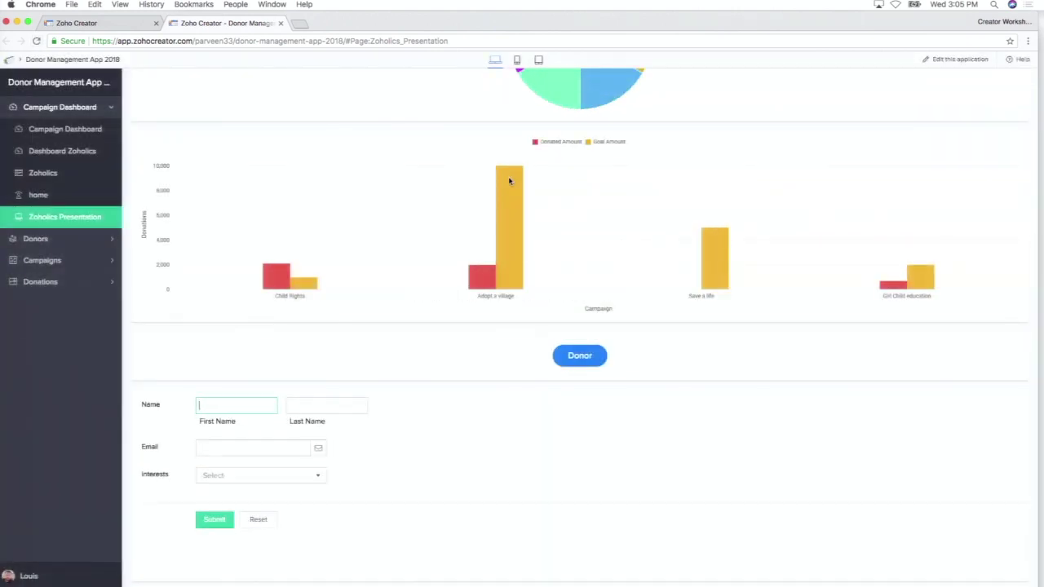
{"action": "left_click", "coordinate": [580, 355]}
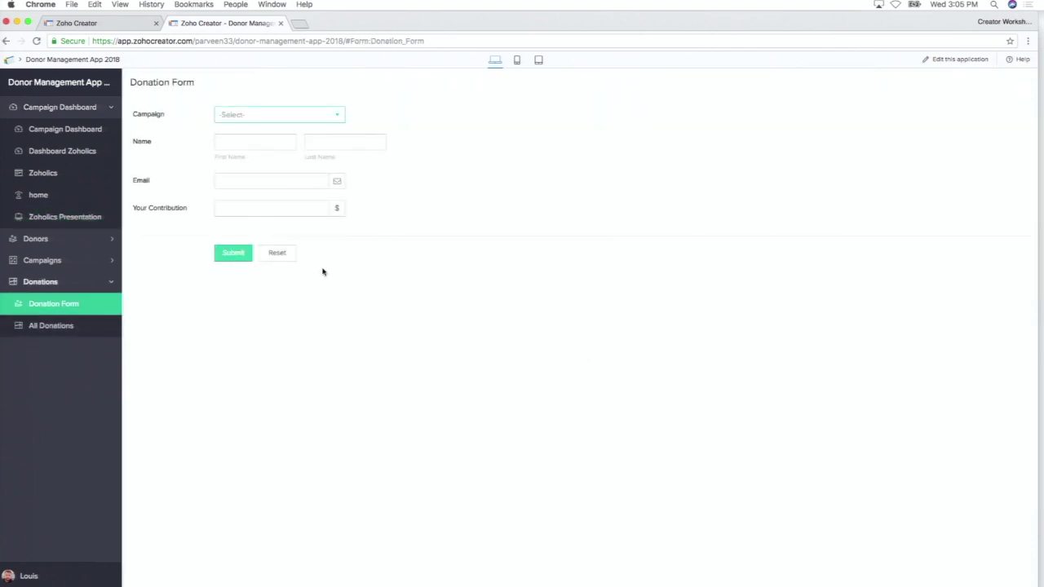
{"action": "left_click", "coordinate": [6, 40]}
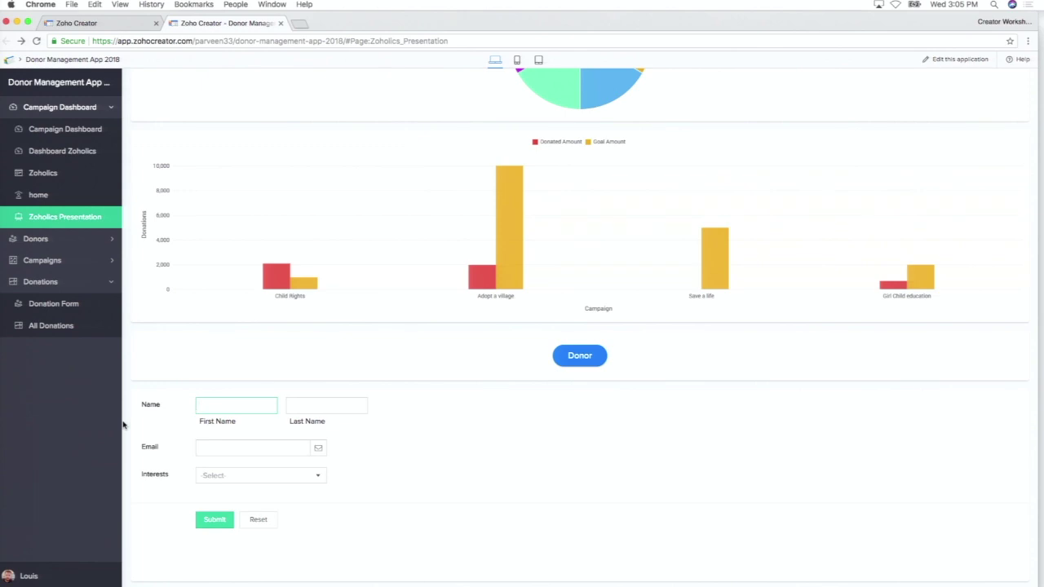
Submit a test record in the embedded Donor form with the first name "dummy" and the interest Women Rights.
{"action": "type", "text": "dummy"}
{"action": "left_click", "coordinate": [218, 479]}
{"action": "left_click", "coordinate": [228, 510]}
{"action": "left_click", "coordinate": [219, 525]}
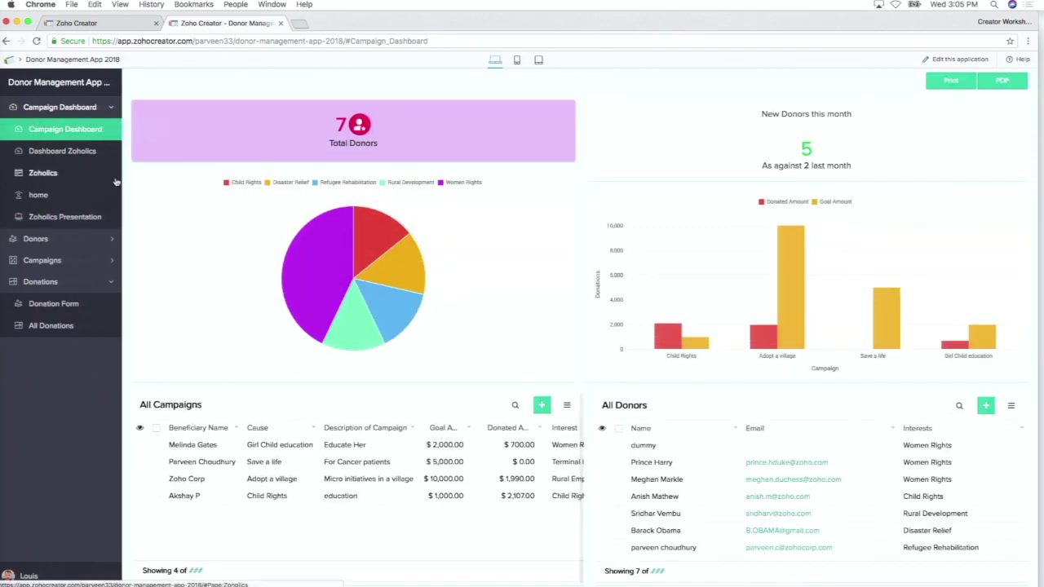
Revisit the Zoholics Presentation page and open the All Donors report to check the submitted test record.
{"action": "left_click", "coordinate": [65, 217]}
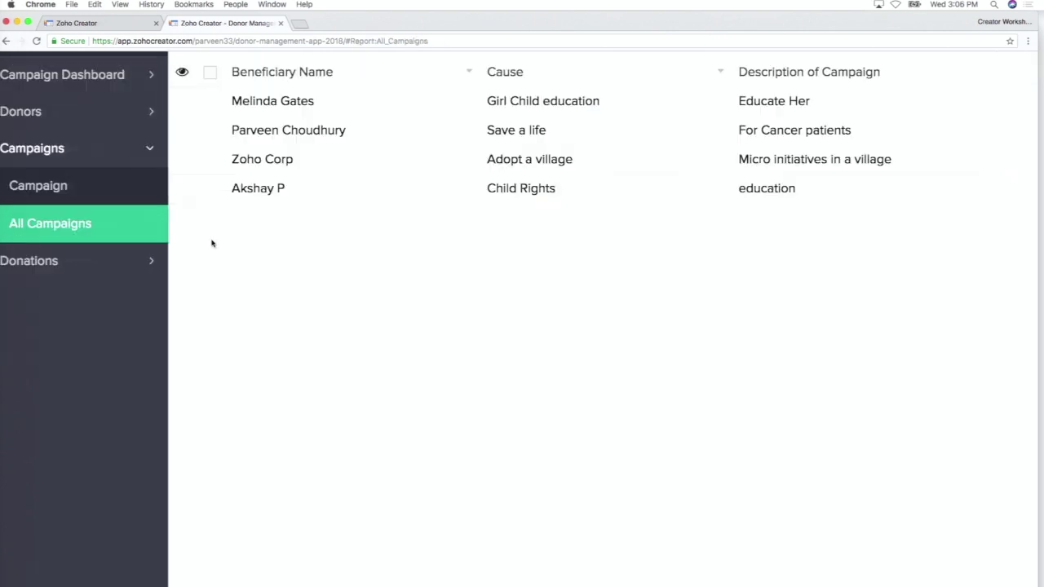
{"action": "left_click", "coordinate": [74, 112]}
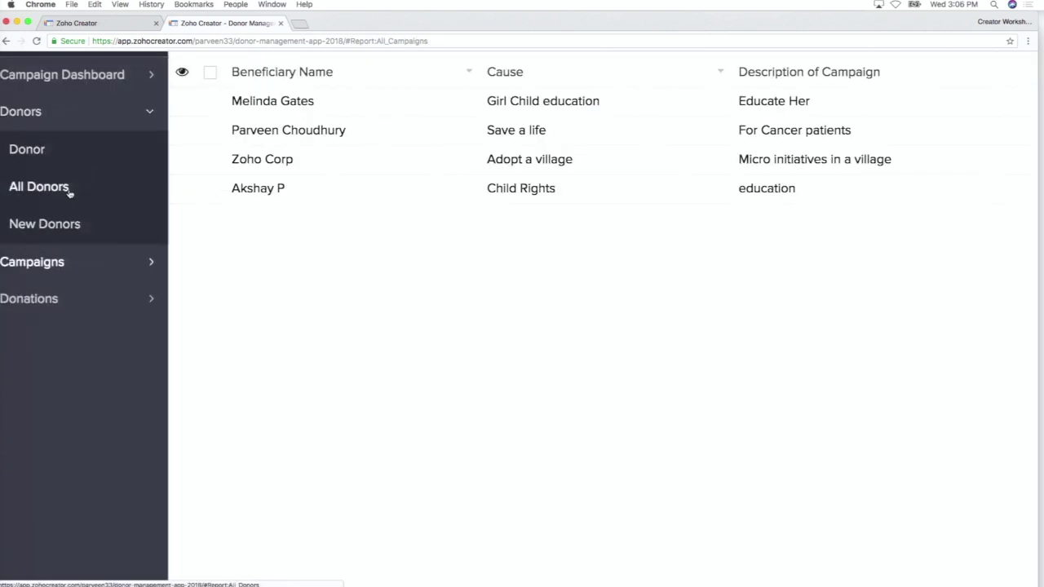
{"action": "left_click", "coordinate": [70, 194]}
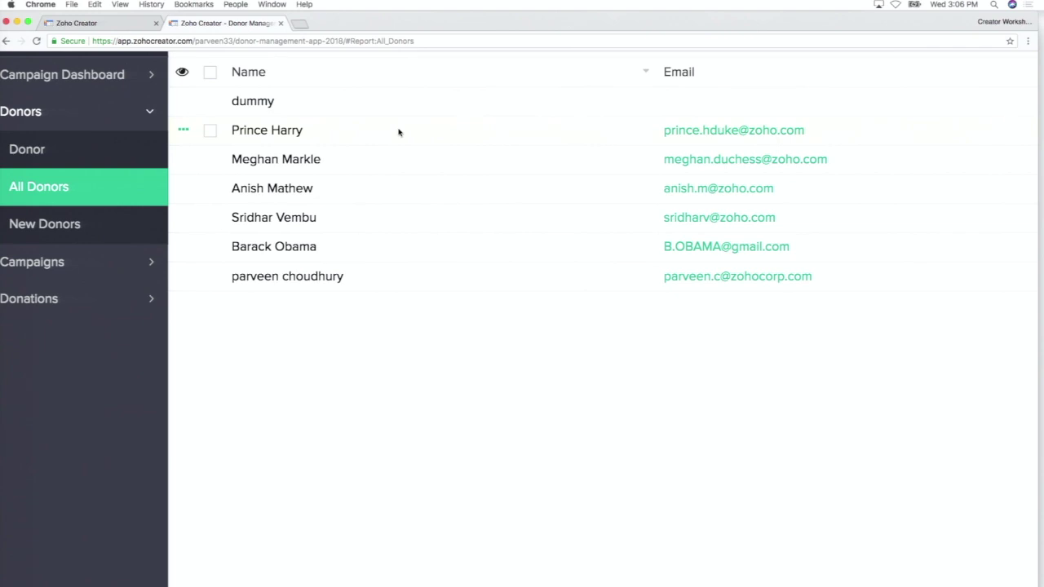
Return to the page builder and embed the All Donors report between the pie chart and the column chart.
{"action": "left_click", "coordinate": [81, 23]}
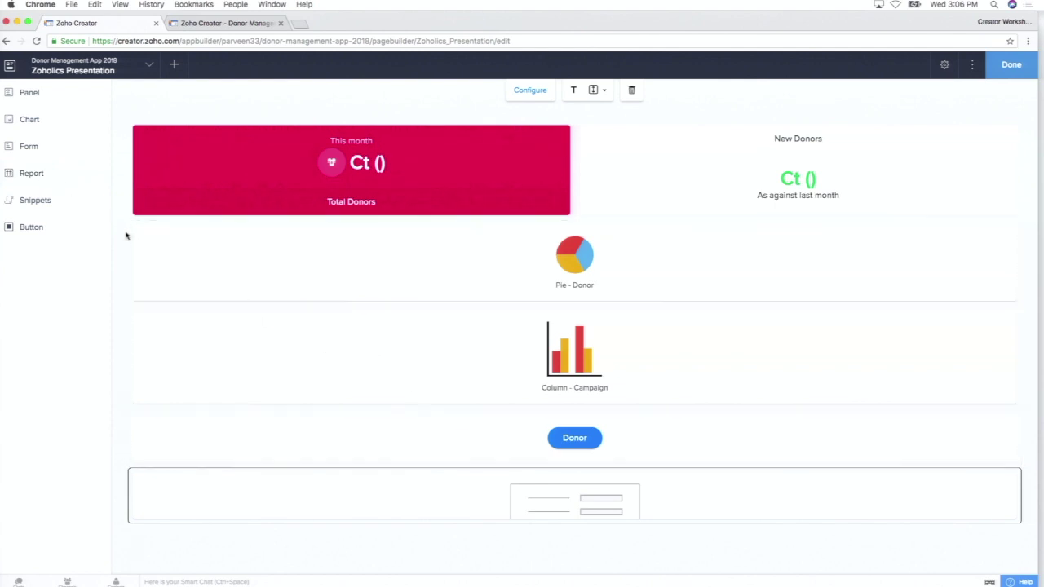
{"action": "left_click_drag", "start_coordinate": [37, 175], "coordinate": [39, 178]}
{"action": "left_click", "coordinate": [39, 178]}
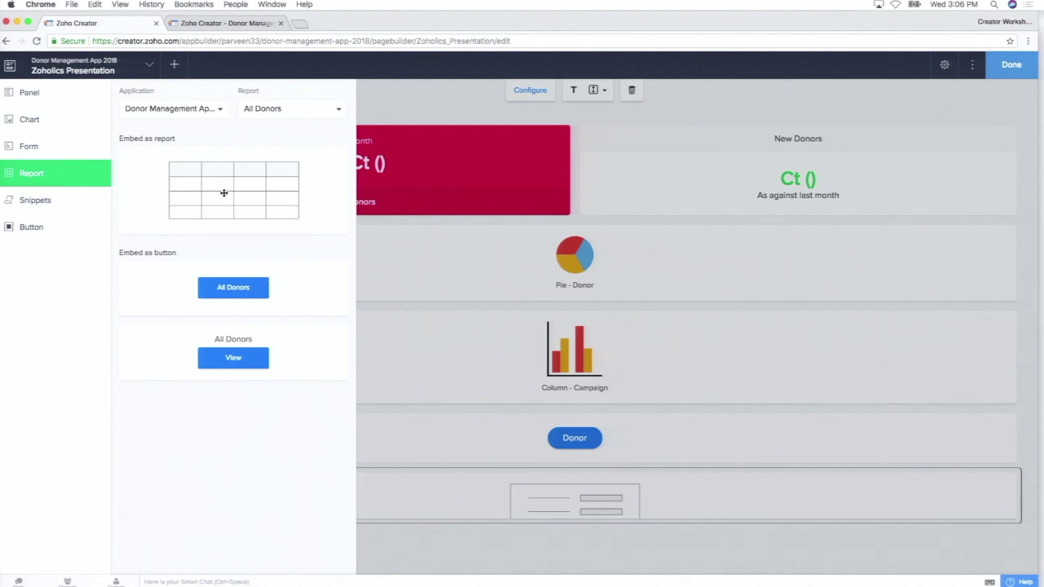
{"action": "left_click_drag", "start_coordinate": [271, 186], "coordinate": [436, 335]}
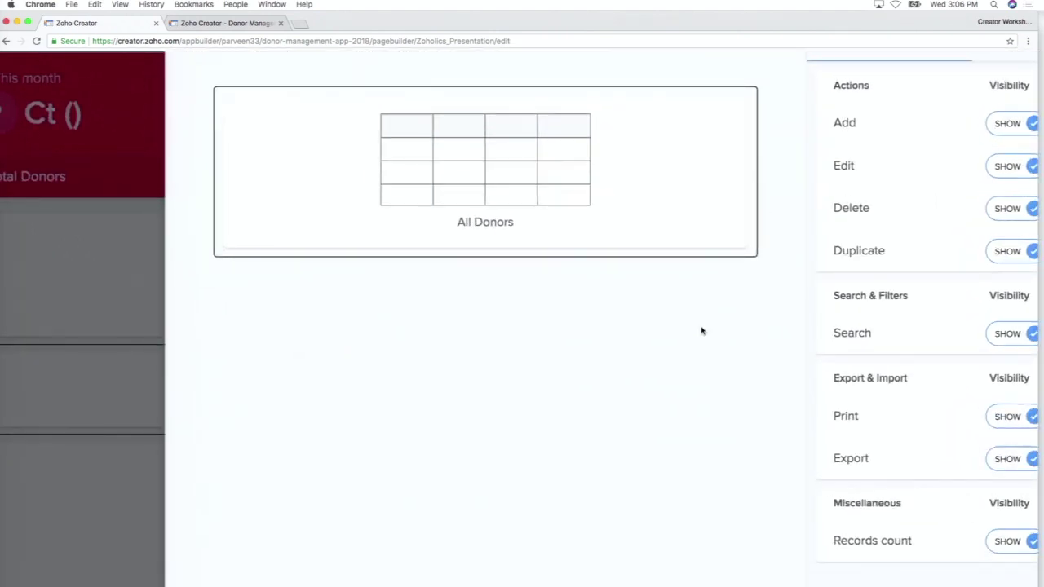
Hide the Add action in the properties of the embedded All Donors report.
{"action": "scroll", "coordinate": [509, 371], "scroll_direction": "right", "scroll_amount": 3}
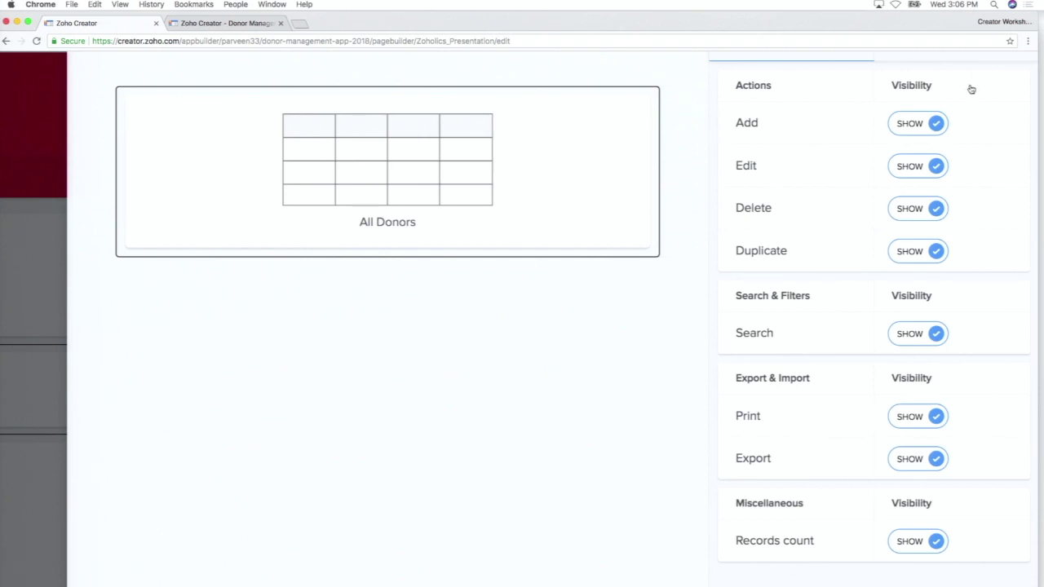
{"action": "left_click", "coordinate": [898, 126]}
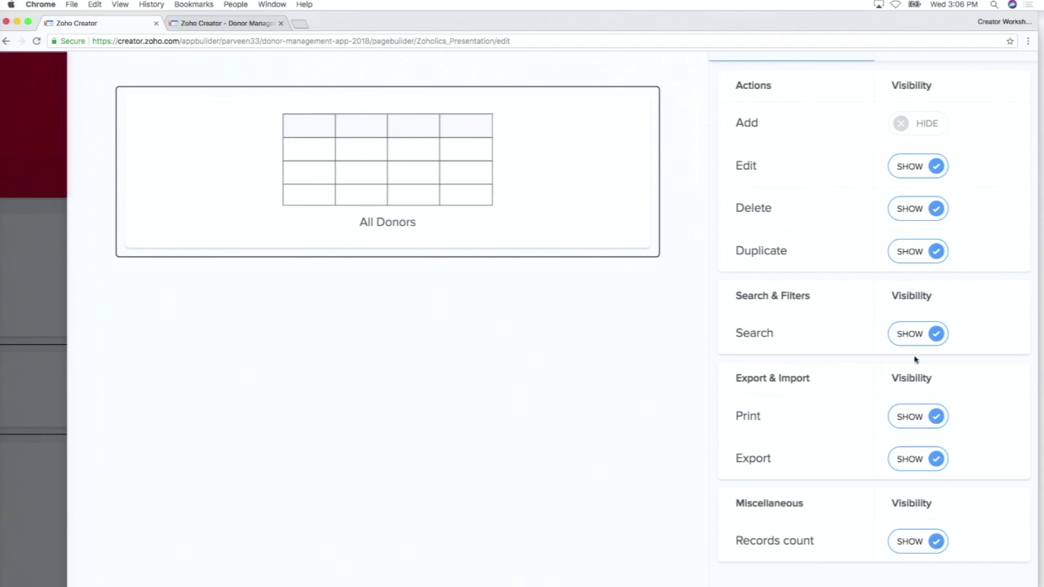
{"action": "scroll", "coordinate": [913, 359], "scroll_direction": "down", "scroll_amount": 2}
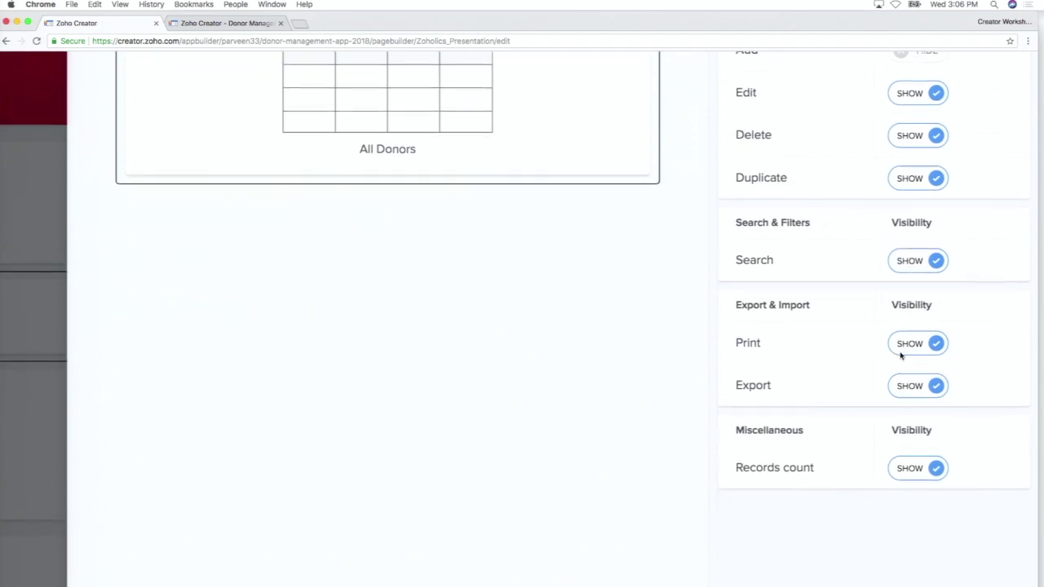
{"action": "key", "text": "super+minus"}
{"action": "key", "text": "super+minus"}
{"action": "key", "text": "super+minus"}
{"action": "key", "text": "super+minus"}
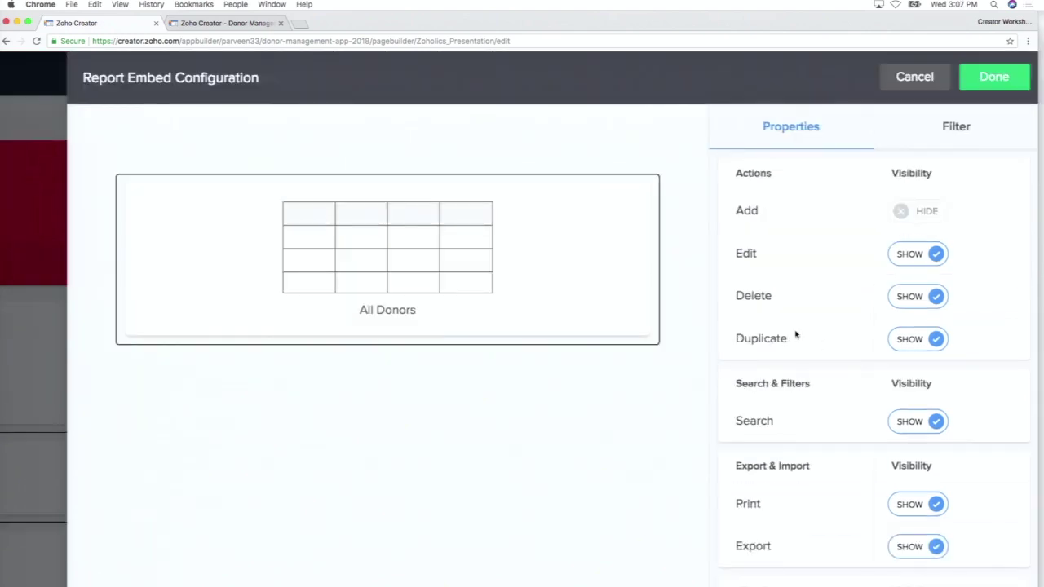
Add a filter on Added Time with the operator tomorrow to the embedded All Donors report.
{"action": "left_click", "coordinate": [988, 101]}
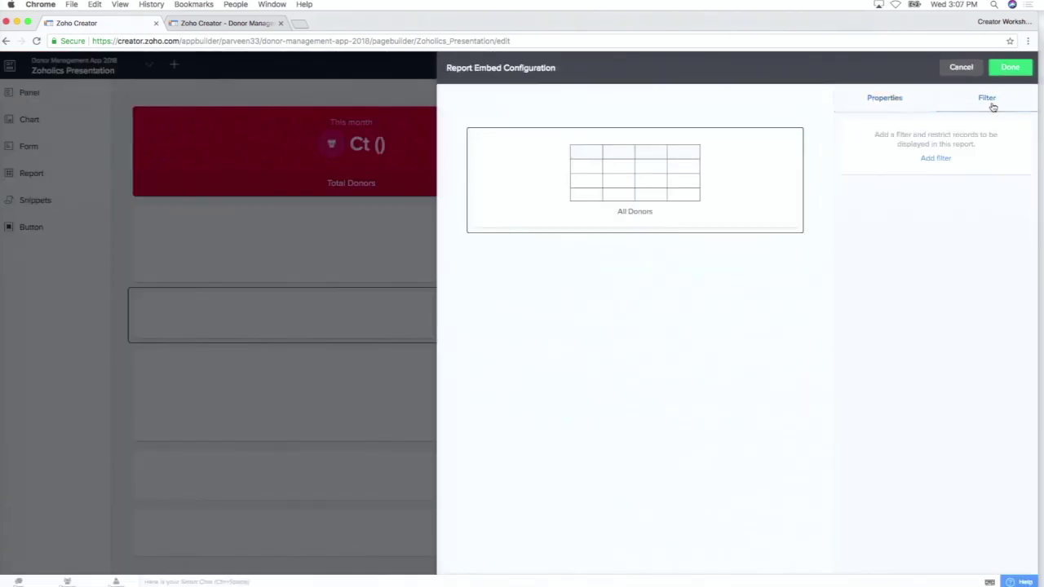
{"action": "left_click", "coordinate": [935, 159]}
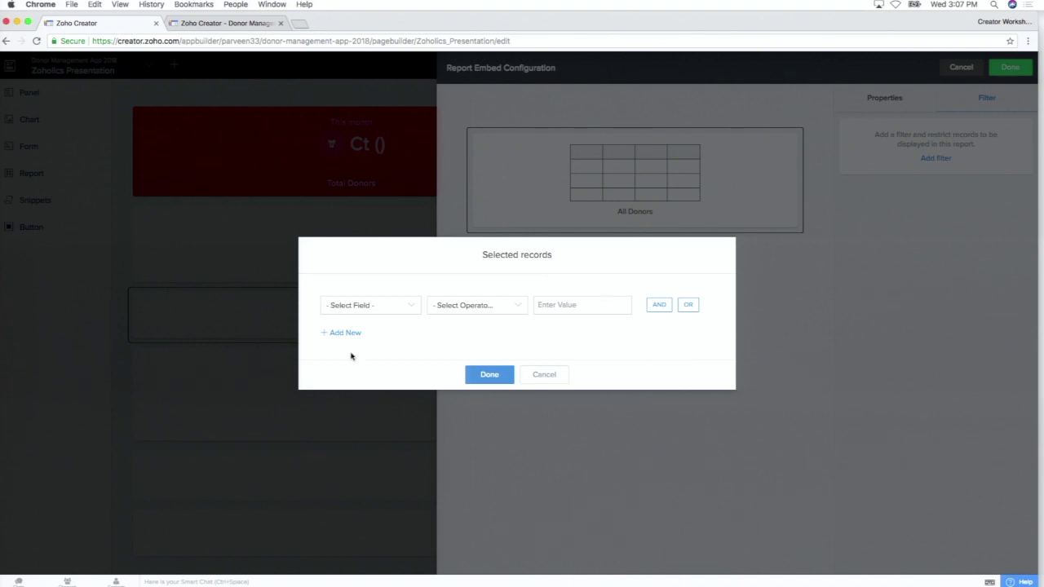
{"action": "left_click", "coordinate": [355, 306]}
{"action": "scroll", "coordinate": [355, 385], "scroll_direction": "down", "scroll_amount": 5}
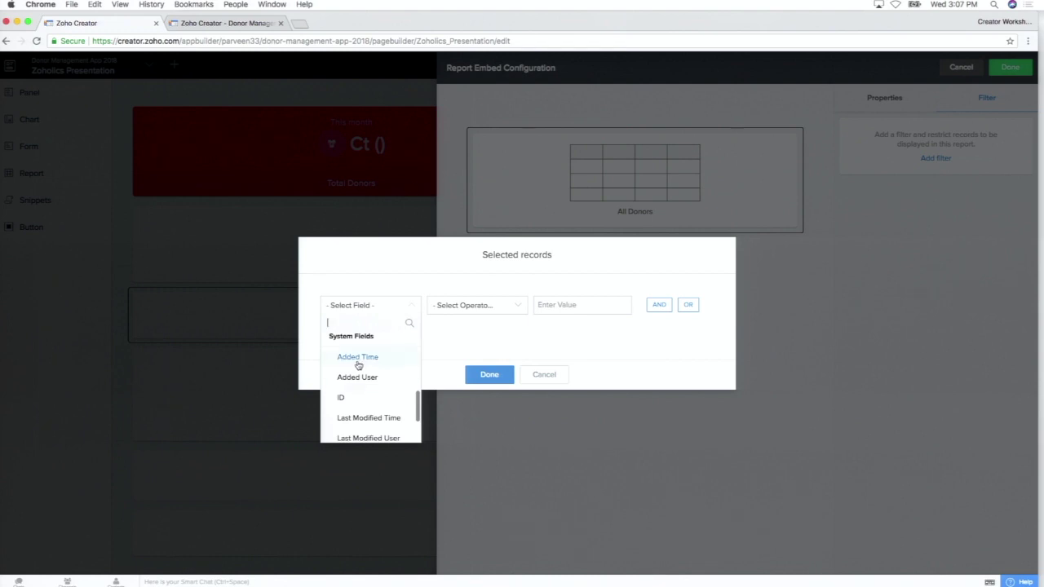
{"action": "left_click", "coordinate": [357, 357]}
{"action": "scroll", "coordinate": [462, 406], "scroll_direction": "down", "scroll_amount": 5}
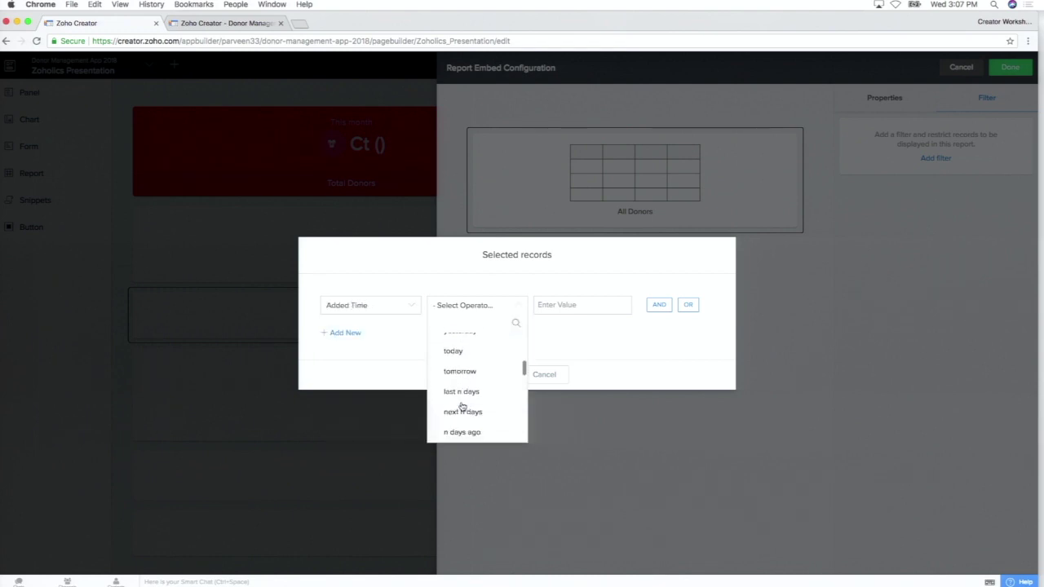
{"action": "left_click", "coordinate": [457, 374]}
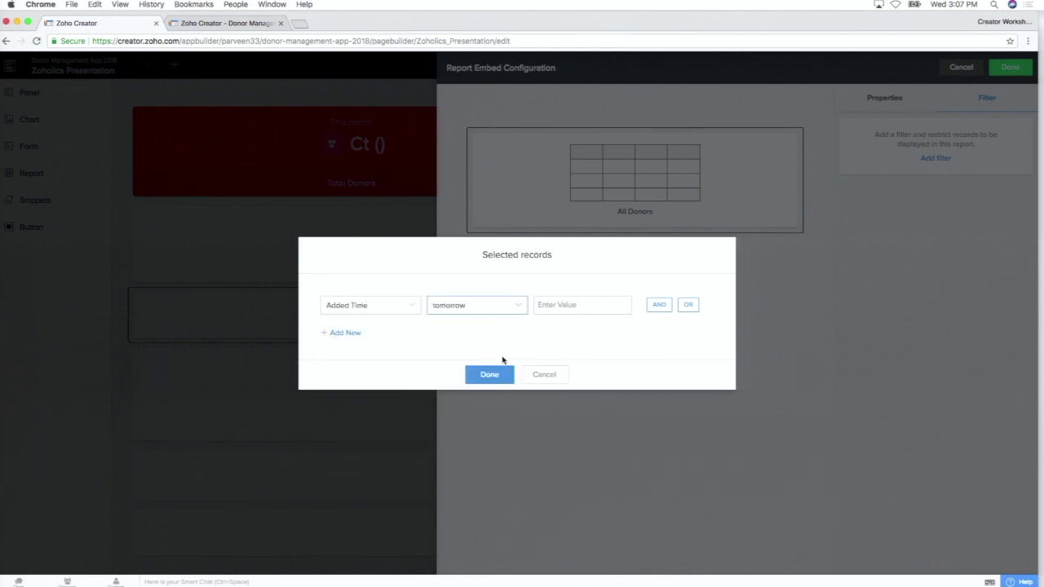
Change the Added Time filter's operator to today and finish the All Donors embed configuration.
{"action": "left_click", "coordinate": [467, 313]}
{"action": "left_click", "coordinate": [464, 412]}
{"action": "scroll", "coordinate": [485, 361], "scroll_direction": "up", "scroll_amount": 5}
{"action": "left_click", "coordinate": [493, 394]}
{"action": "scroll", "coordinate": [497, 398], "scroll_direction": "down", "scroll_amount": 5}
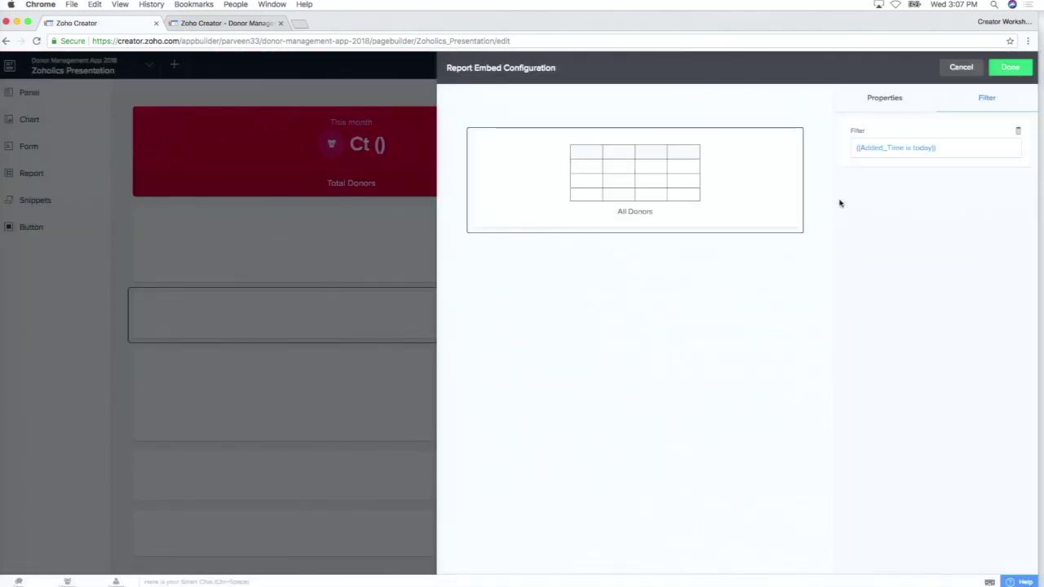
{"action": "left_click", "coordinate": [1008, 68]}
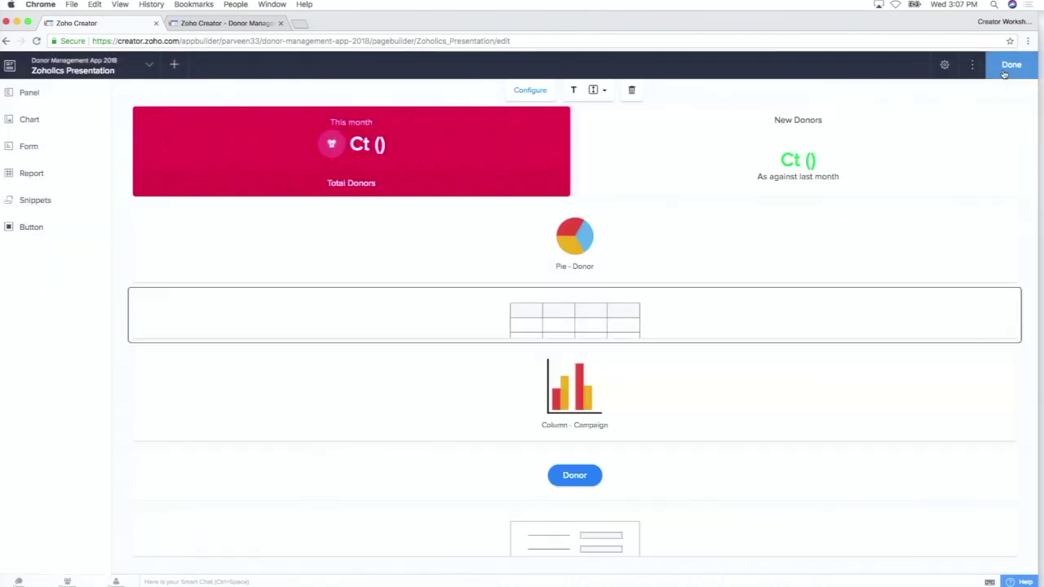
Reload the live application and check the embedded All Donors report on the Zoholics Presentation page.
{"action": "left_click", "coordinate": [205, 23]}
{"action": "left_click", "coordinate": [36, 41]}
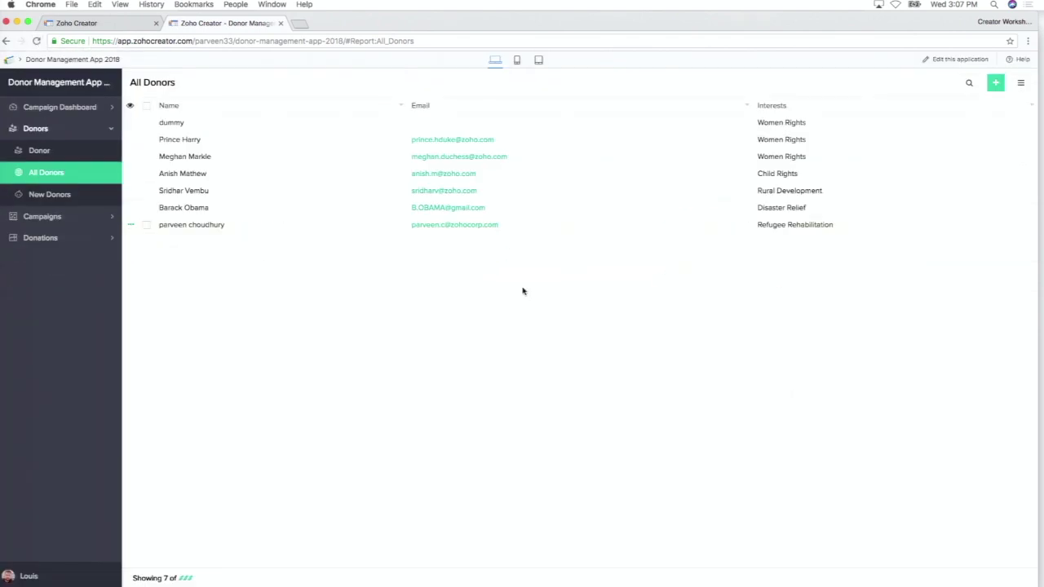
{"action": "left_click", "coordinate": [59, 109]}
{"action": "left_click", "coordinate": [61, 218]}
{"action": "scroll", "coordinate": [487, 354], "scroll_direction": "down", "scroll_amount": 6}
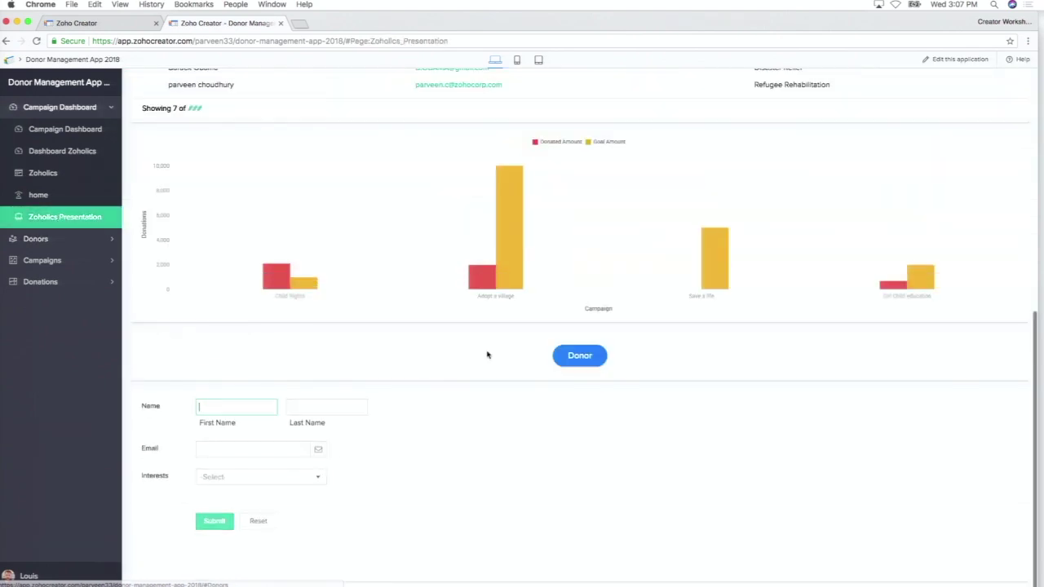
{"action": "scroll", "coordinate": [485, 333], "scroll_direction": "up", "scroll_amount": 6}
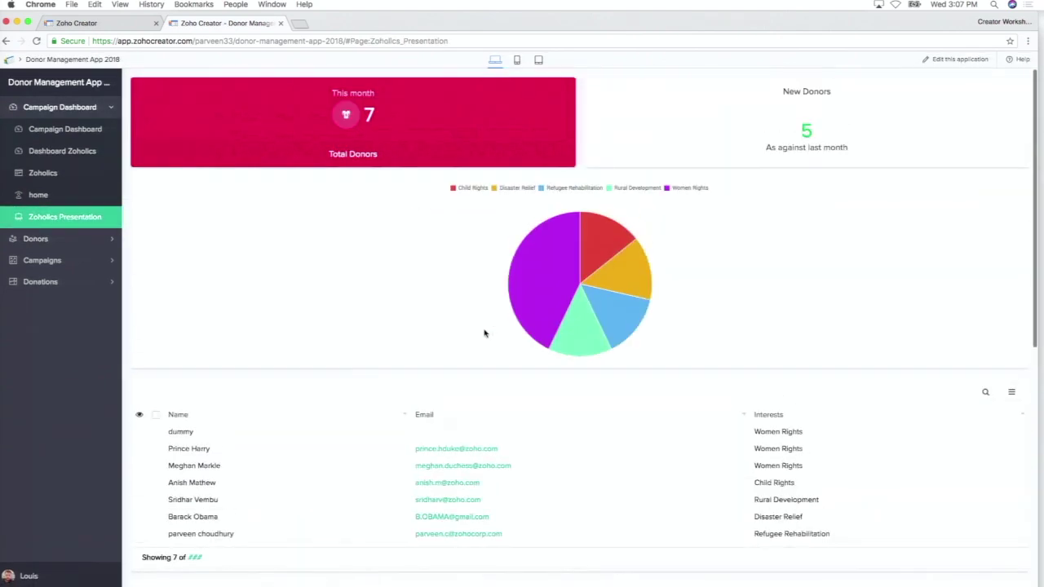
{"action": "scroll", "coordinate": [484, 332], "scroll_direction": "down", "scroll_amount": 2}
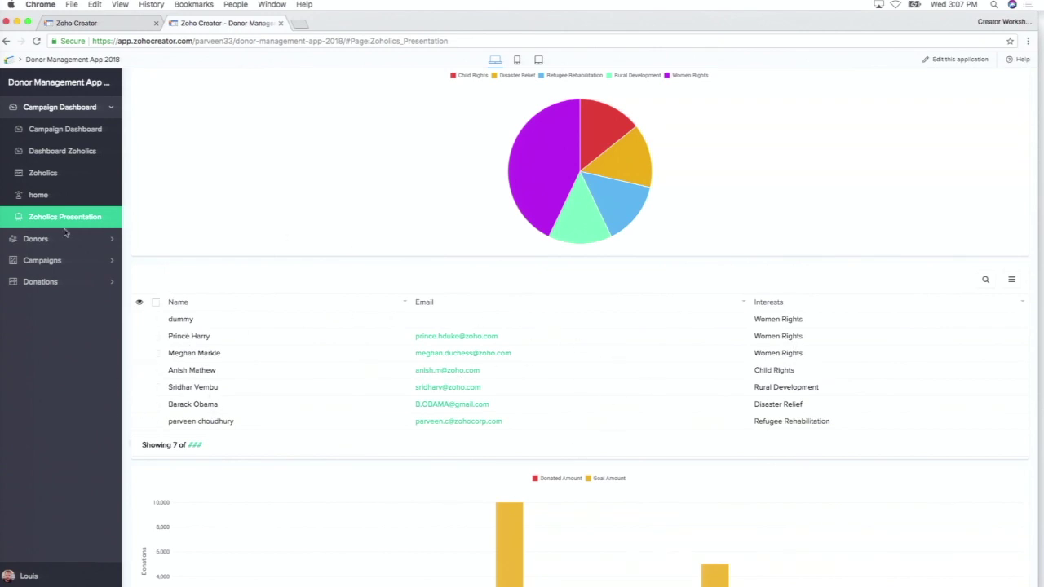
Return to the page builder and embed the All Campaigns report between the All Donors report and the column chart.
{"action": "left_click", "coordinate": [74, 25]}
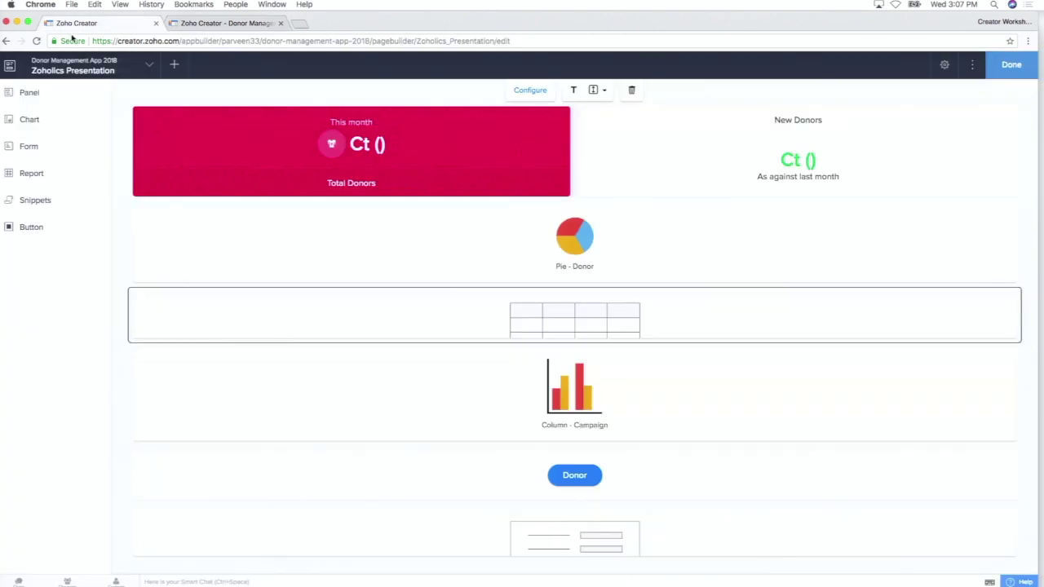
{"action": "left_click", "coordinate": [45, 177]}
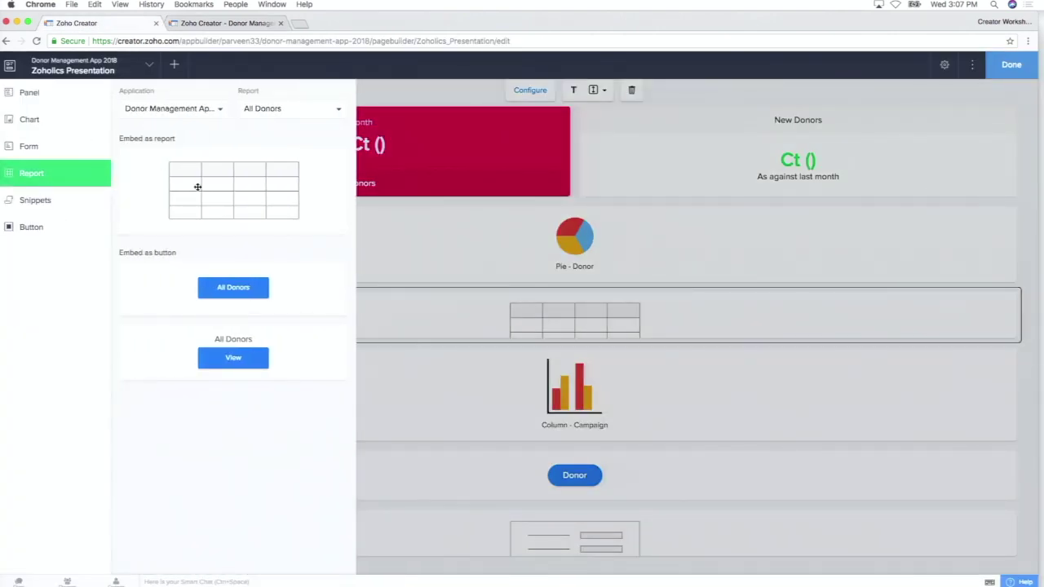
{"action": "left_click", "coordinate": [279, 117]}
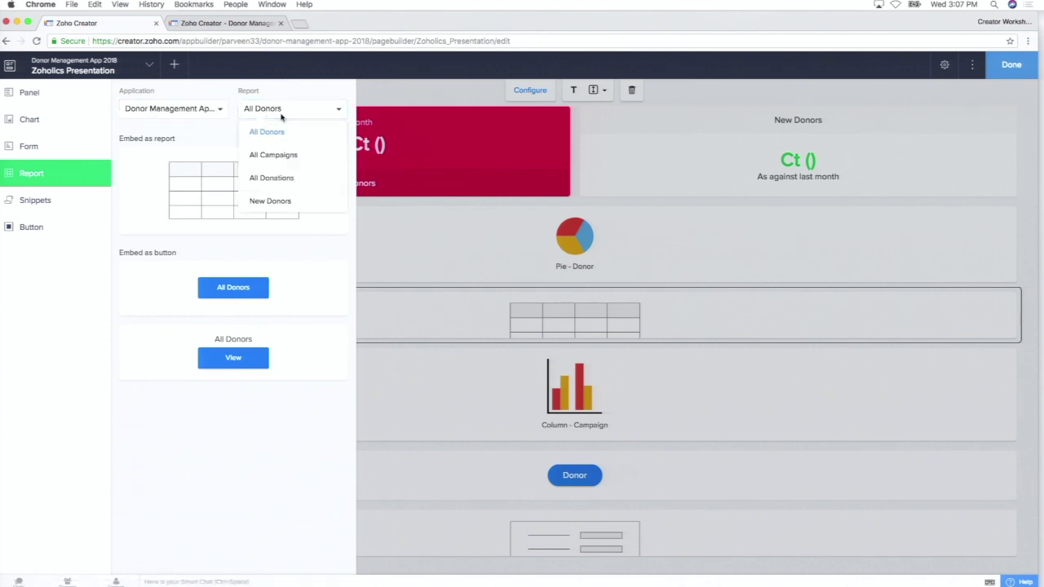
{"action": "left_click", "coordinate": [289, 157]}
{"action": "left_click_drag", "start_coordinate": [250, 199], "coordinate": [734, 341]}
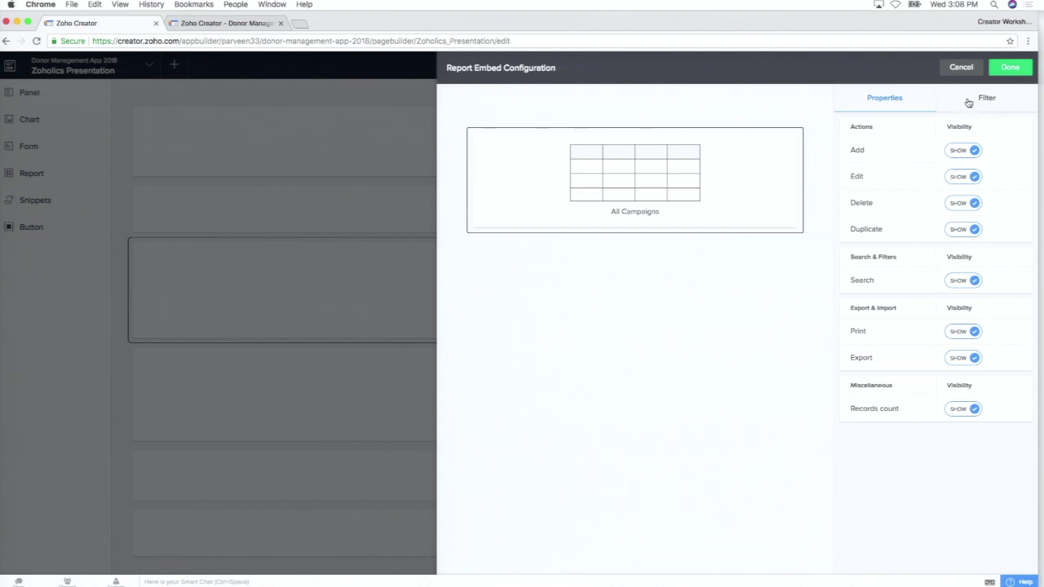
Hide all actions, search, print, export and records count for the embedded All Campaigns report, then finish the embed configuration and page editing.
{"action": "left_click", "coordinate": [960, 176]}
{"action": "left_click", "coordinate": [959, 150]}
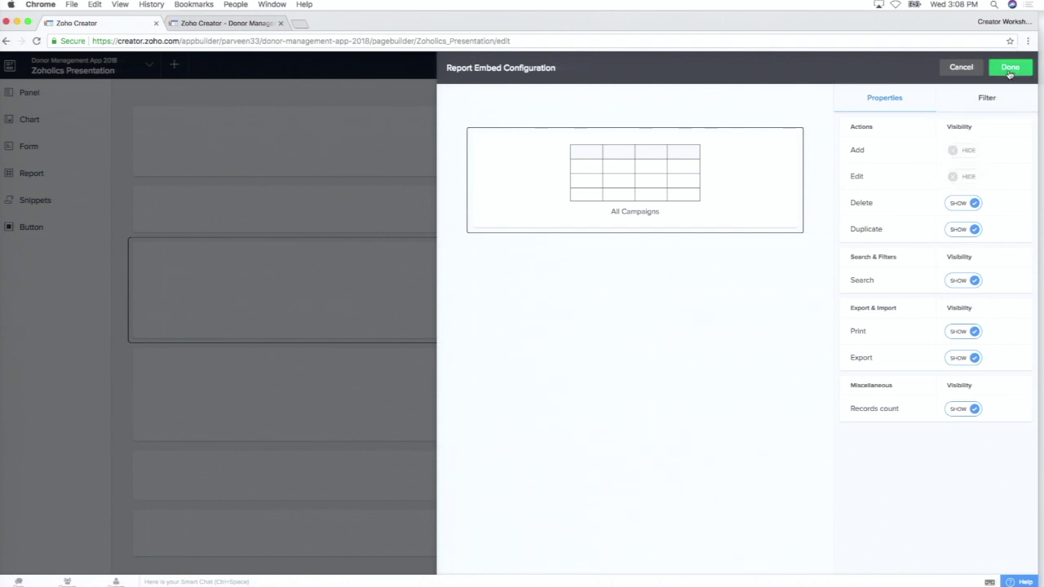
{"action": "left_click", "coordinate": [957, 207]}
{"action": "left_click", "coordinate": [956, 230]}
{"action": "left_click", "coordinate": [953, 280]}
{"action": "left_click", "coordinate": [955, 332]}
{"action": "left_click", "coordinate": [956, 357]}
{"action": "left_click", "coordinate": [956, 409]}
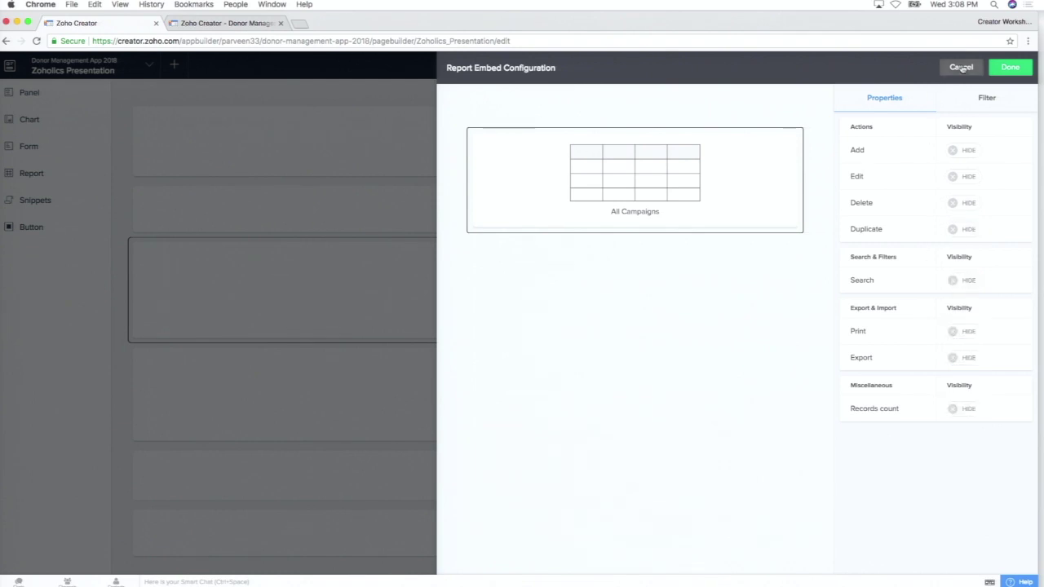
{"action": "left_click", "coordinate": [1011, 67]}
{"action": "left_click", "coordinate": [1011, 67]}
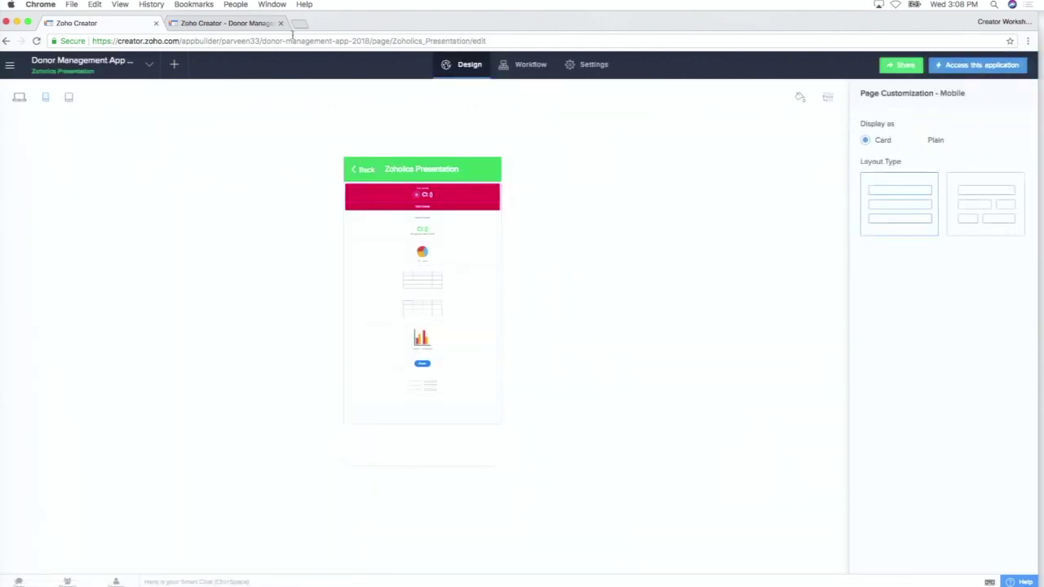
Reload the live application and review the two embedded reports on the Zoholics Presentation page.
{"action": "left_click", "coordinate": [224, 24]}
{"action": "left_click", "coordinate": [36, 42]}
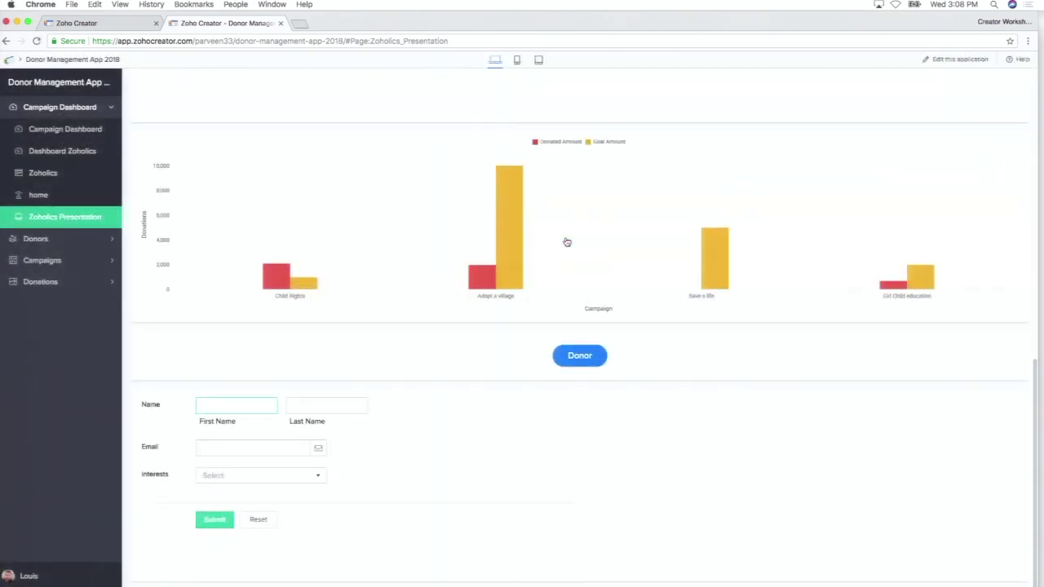
{"action": "scroll", "coordinate": [566, 242], "scroll_direction": "up", "scroll_amount": 5}
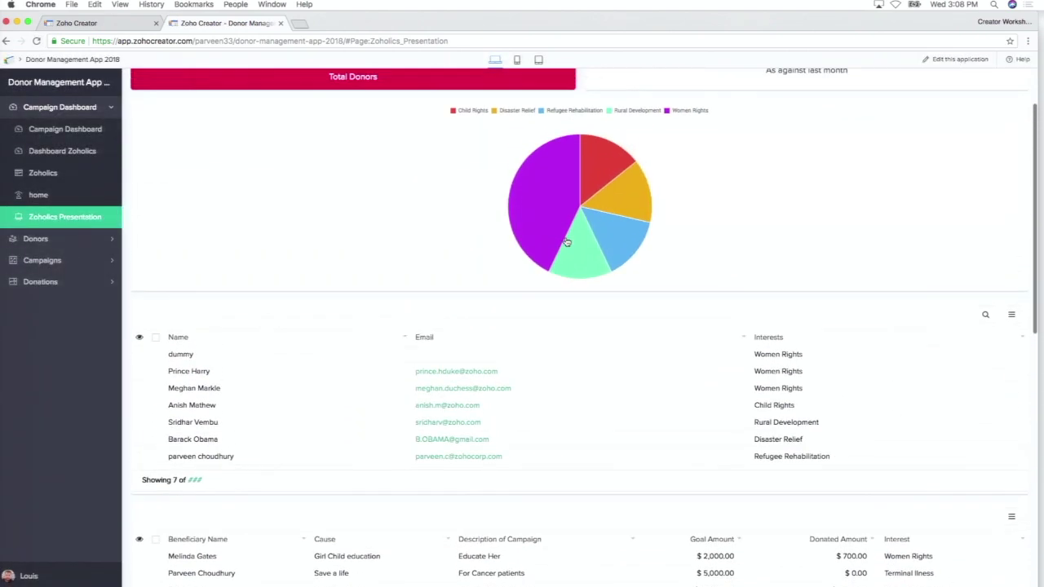
{"action": "scroll", "coordinate": [339, 365], "scroll_direction": "down", "scroll_amount": 2}
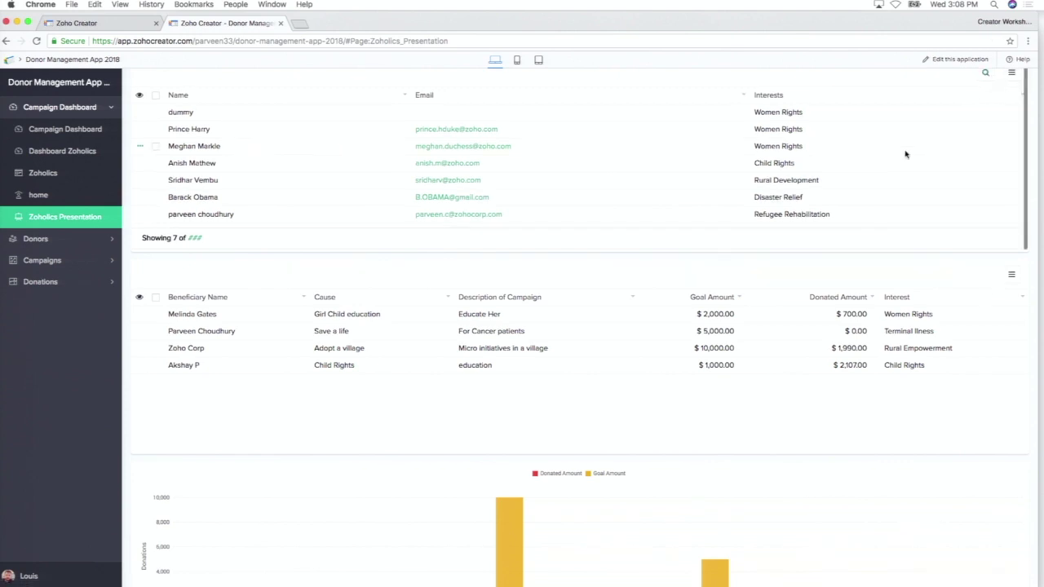
Compare the search and menu options available above the embedded All Donors report with those above the campaigns report.
{"action": "scroll", "coordinate": [908, 150], "scroll_direction": "up", "scroll_amount": 2}
{"action": "scroll", "coordinate": [908, 150], "scroll_direction": "up", "scroll_amount": 5}
{"action": "scroll", "coordinate": [907, 155], "scroll_direction": "up", "scroll_amount": 10}
{"action": "scroll", "coordinate": [907, 155], "scroll_direction": "right", "scroll_amount": 2}
{"action": "scroll", "coordinate": [908, 155], "scroll_direction": "down", "scroll_amount": 5}
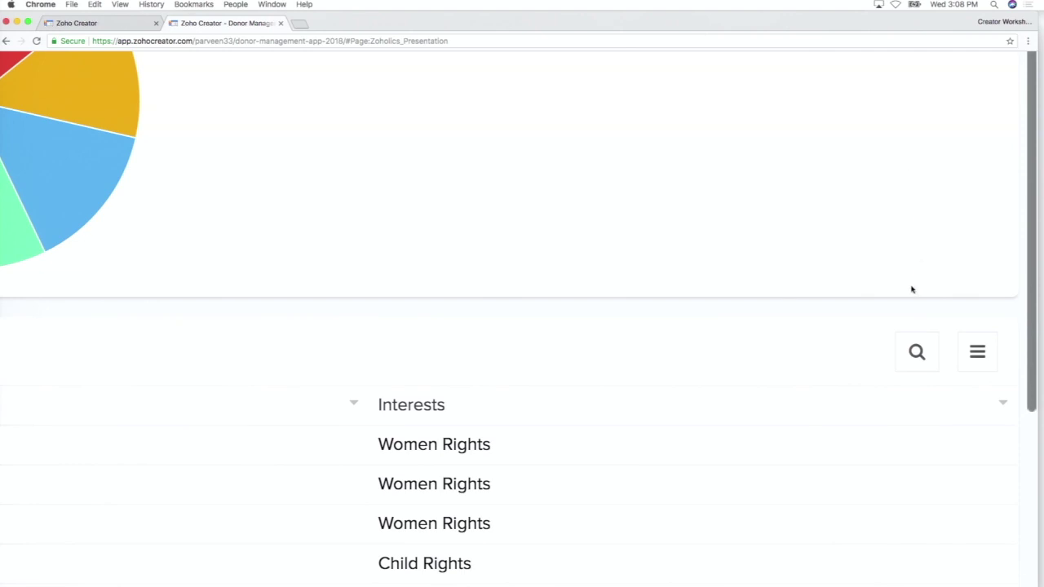
{"action": "scroll", "coordinate": [684, 386], "scroll_direction": "down", "scroll_amount": 1}
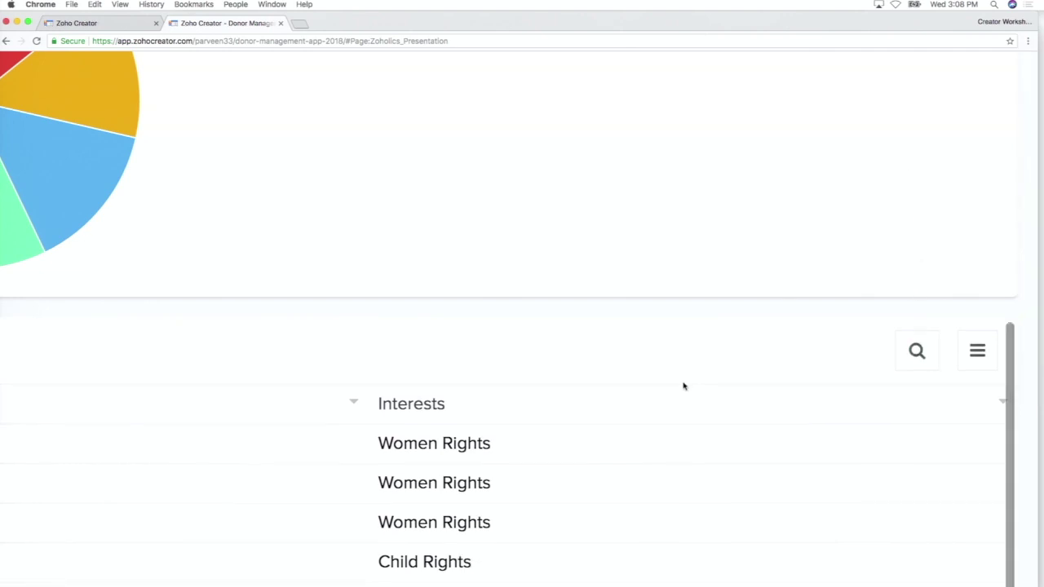
{"action": "scroll", "coordinate": [684, 386], "scroll_direction": "down", "scroll_amount": 5}
{"action": "scroll", "coordinate": [684, 386], "scroll_direction": "left", "scroll_amount": 4}
{"action": "scroll", "coordinate": [684, 385], "scroll_direction": "up", "scroll_amount": 1}
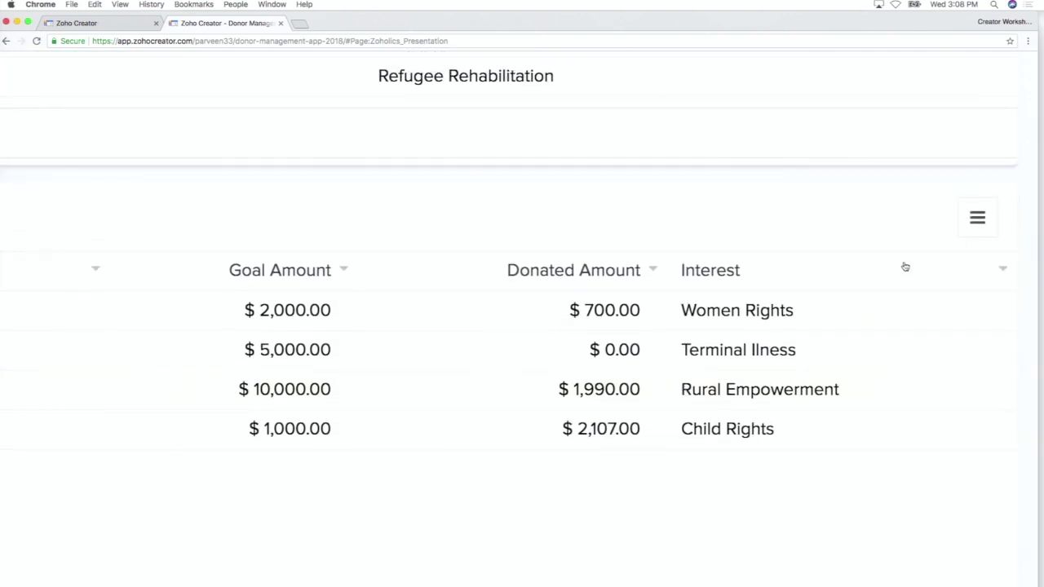
{"action": "scroll", "coordinate": [822, 225], "scroll_direction": "down", "scroll_amount": 5}
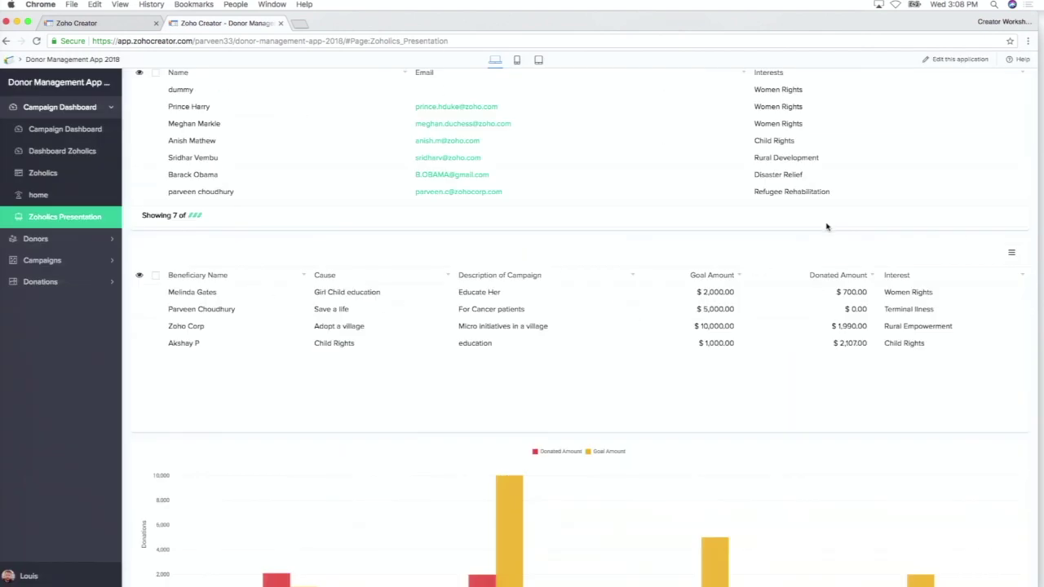
{"action": "scroll", "coordinate": [225, 124], "scroll_direction": "up", "scroll_amount": 1}
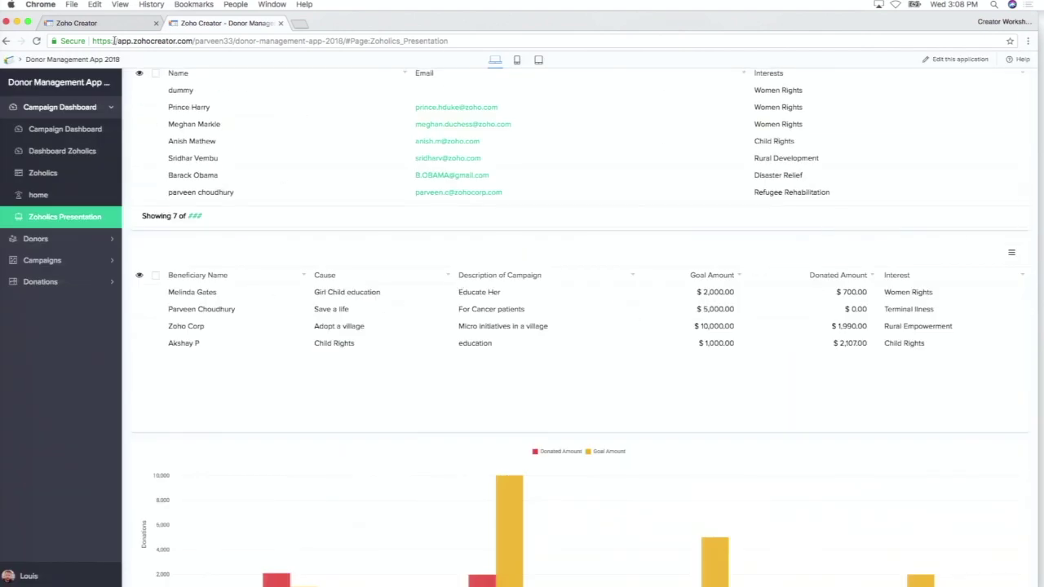
Return to the app builder, open the Zoholics Presentation page for editing, and review the available snippet and chart types.
{"action": "left_click", "coordinate": [97, 23]}
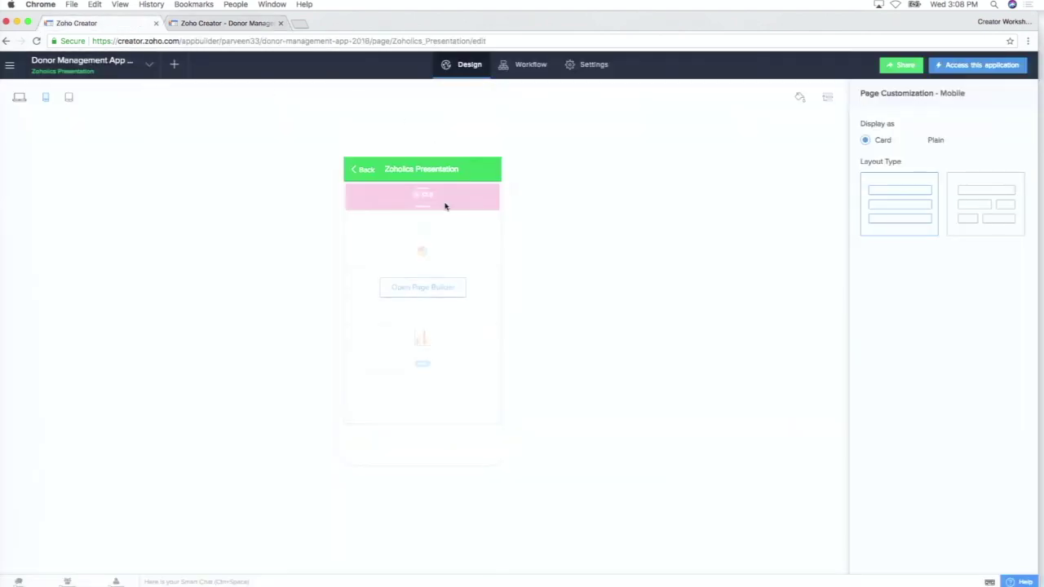
{"action": "left_click", "coordinate": [429, 289]}
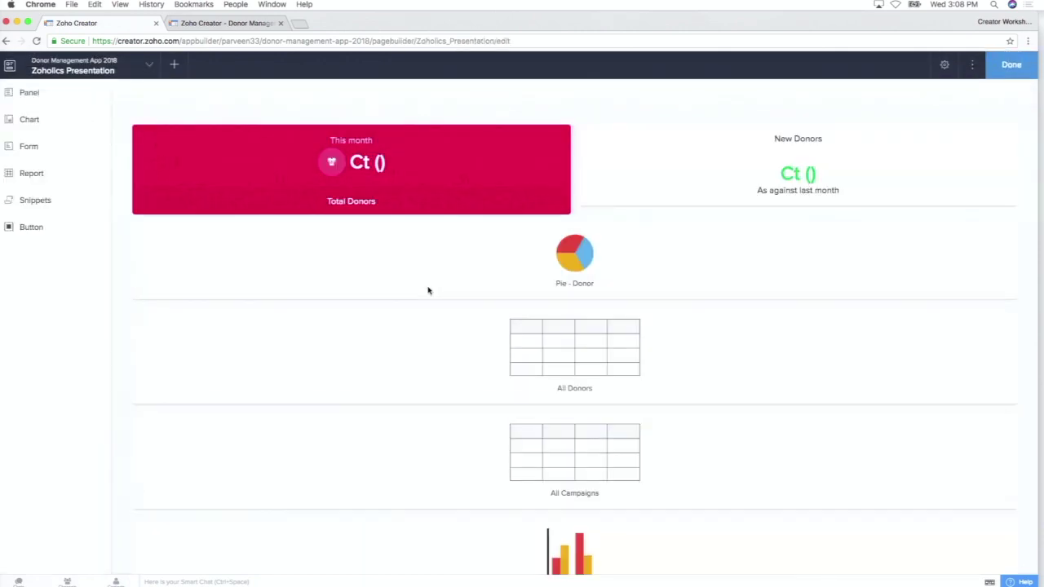
{"action": "left_click", "coordinate": [56, 209]}
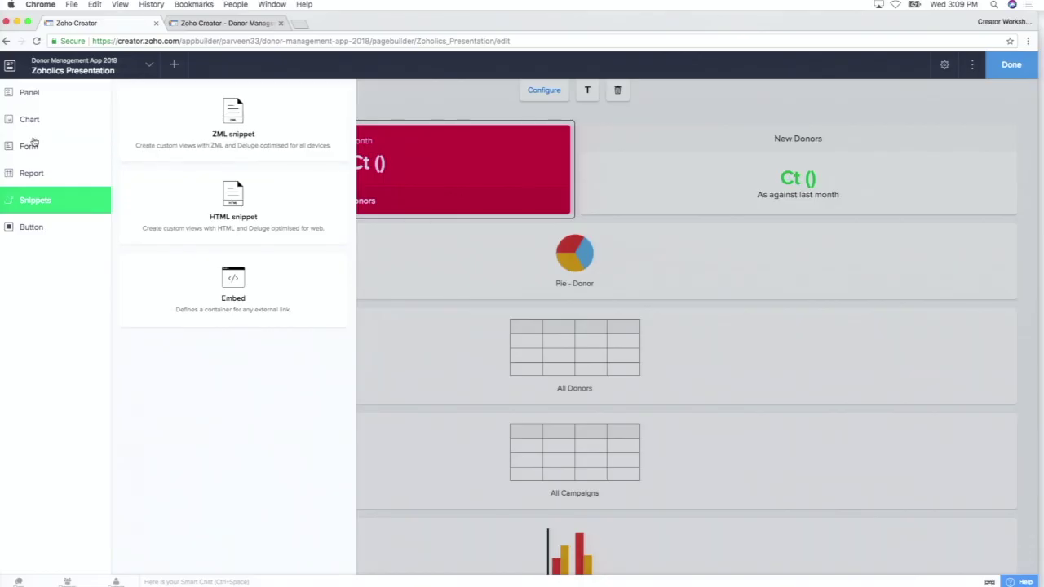
{"action": "left_click", "coordinate": [36, 145]}
{"action": "left_click", "coordinate": [35, 121]}
{"action": "scroll", "coordinate": [272, 520], "scroll_direction": "down", "scroll_amount": 15}
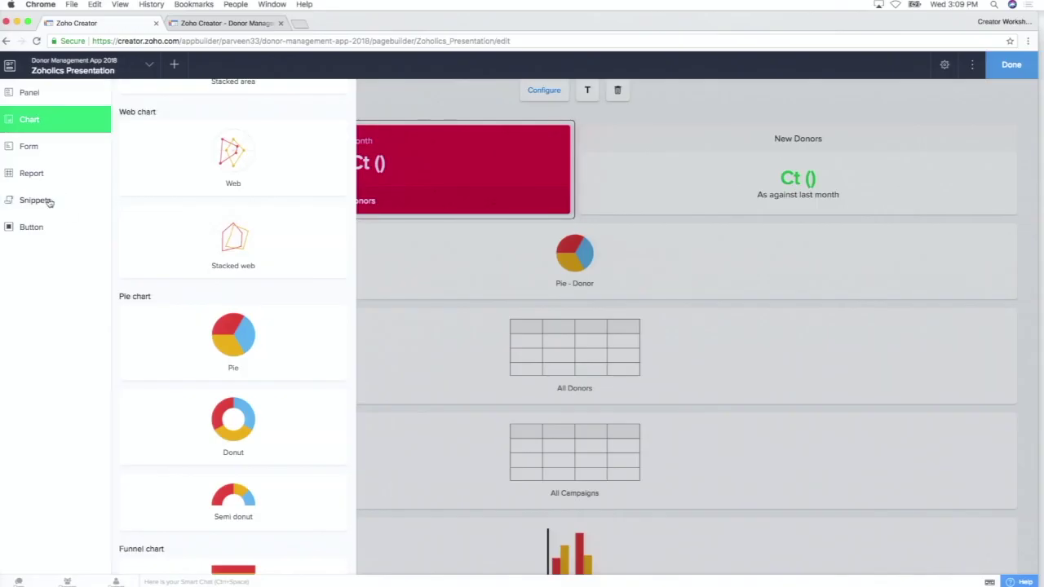
{"action": "left_click", "coordinate": [46, 201]}
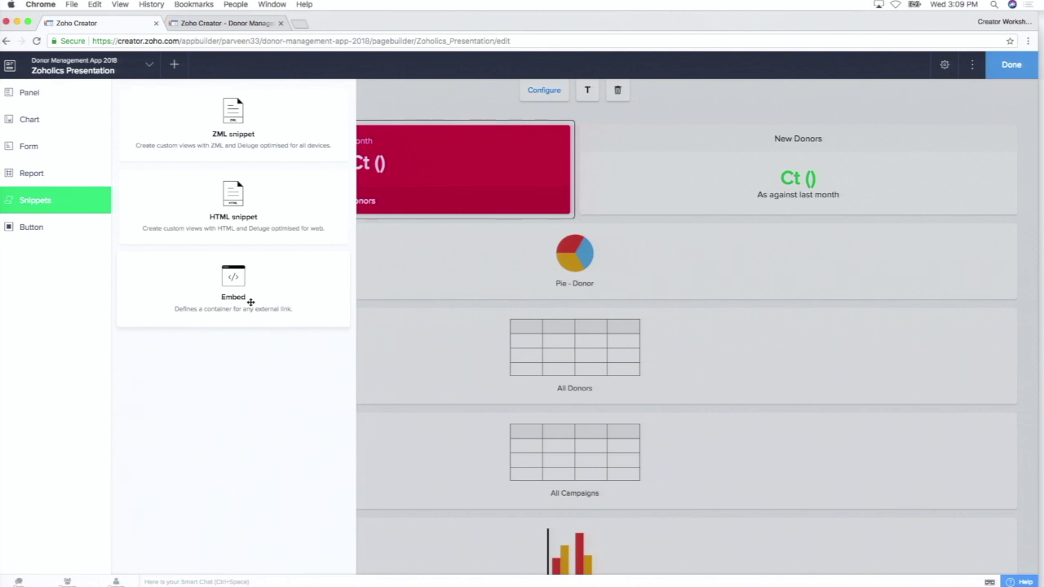
{"action": "left_click_drag", "start_coordinate": [238, 297], "coordinate": [33, 227]}
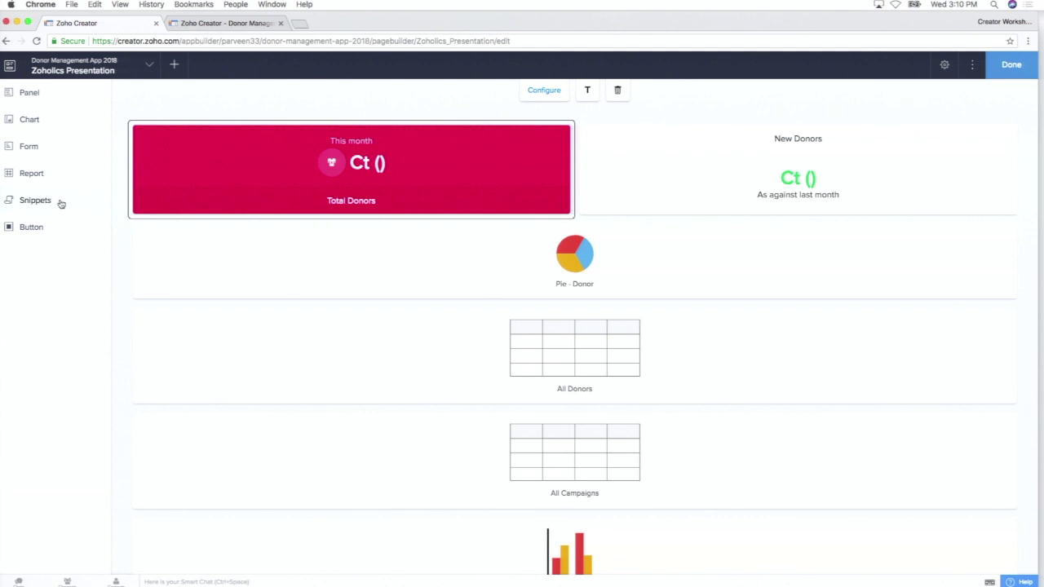
Open the code editor of a new HTML snippet to examine it, and close it without saving.
{"action": "left_click", "coordinate": [60, 202]}
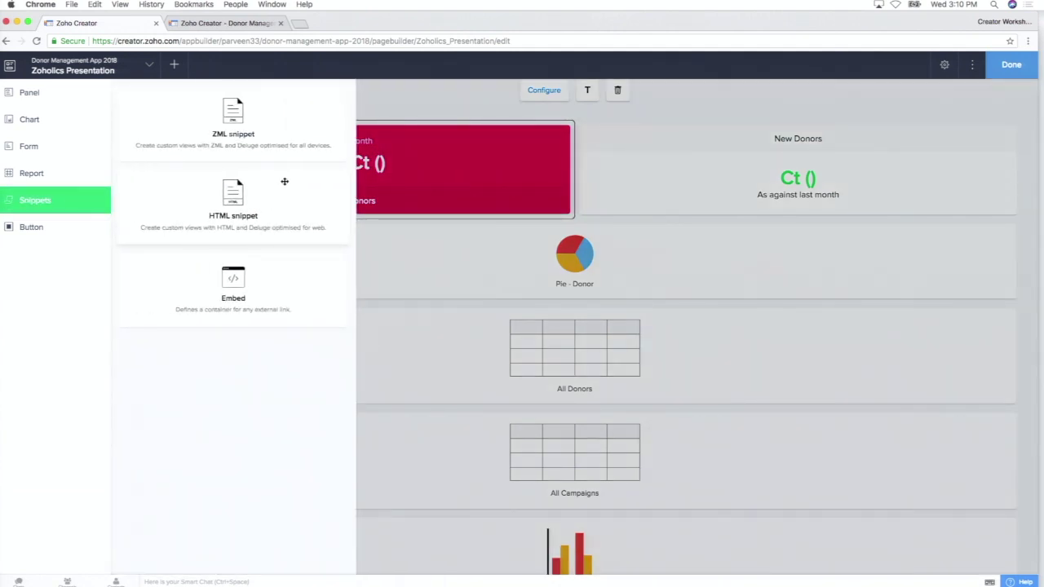
{"action": "left_click", "coordinate": [241, 196]}
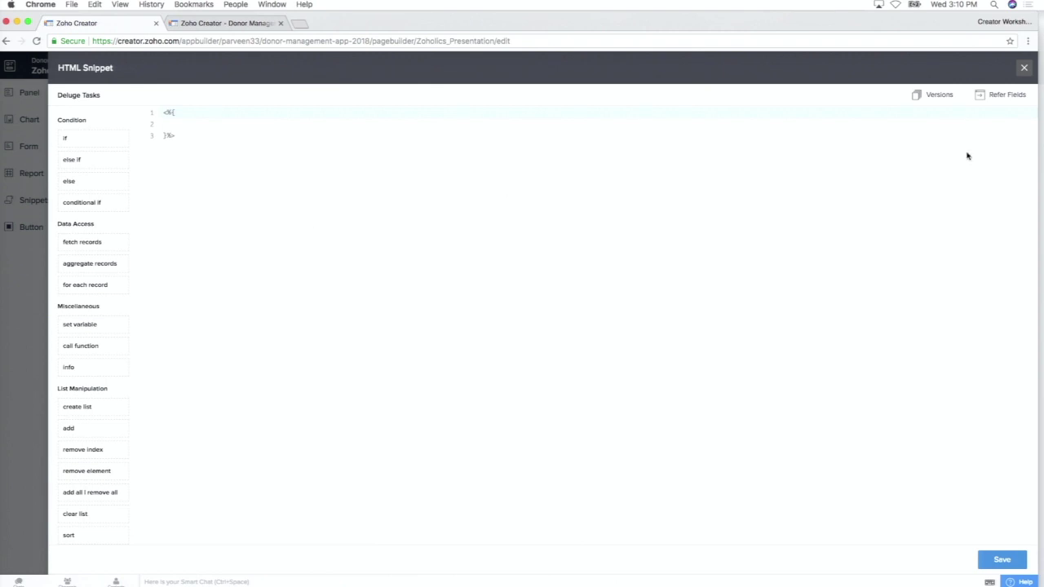
{"action": "left_click", "coordinate": [1024, 69]}
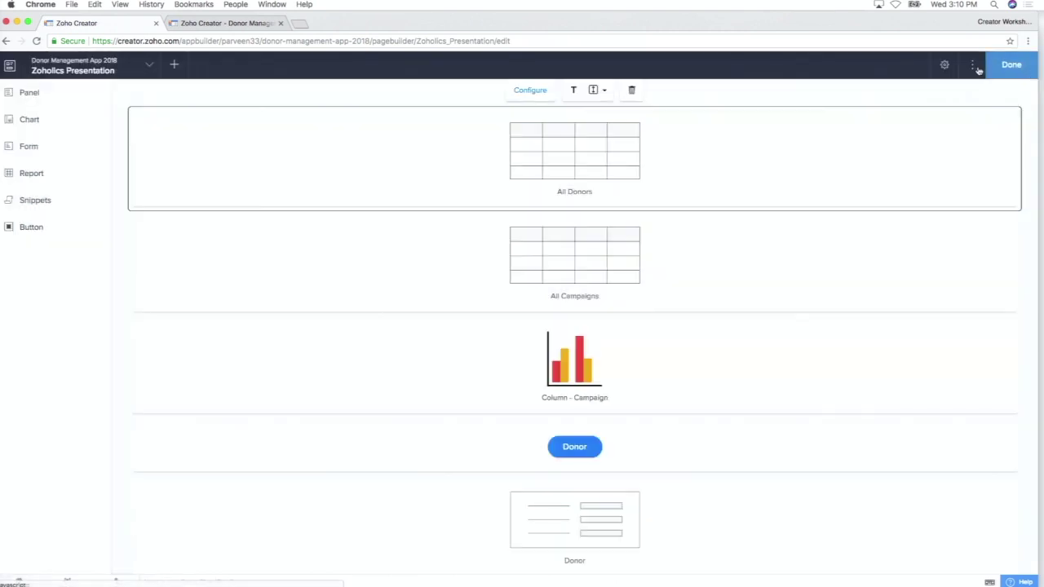
Look through the page components for buttons, forms and reports, including their embed options.
{"action": "left_click", "coordinate": [45, 228]}
{"action": "left_click", "coordinate": [33, 147]}
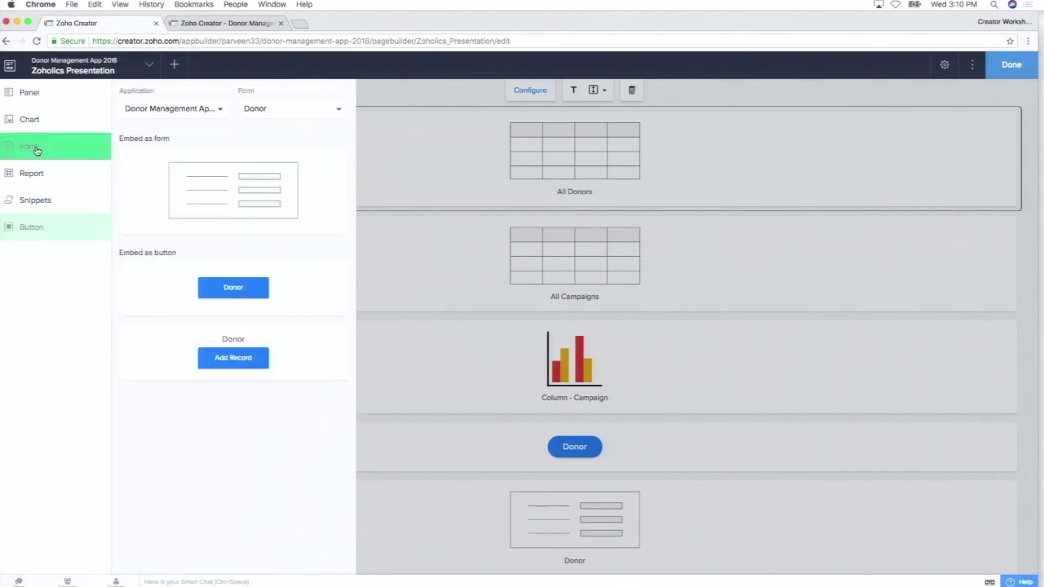
{"action": "left_click", "coordinate": [81, 181]}
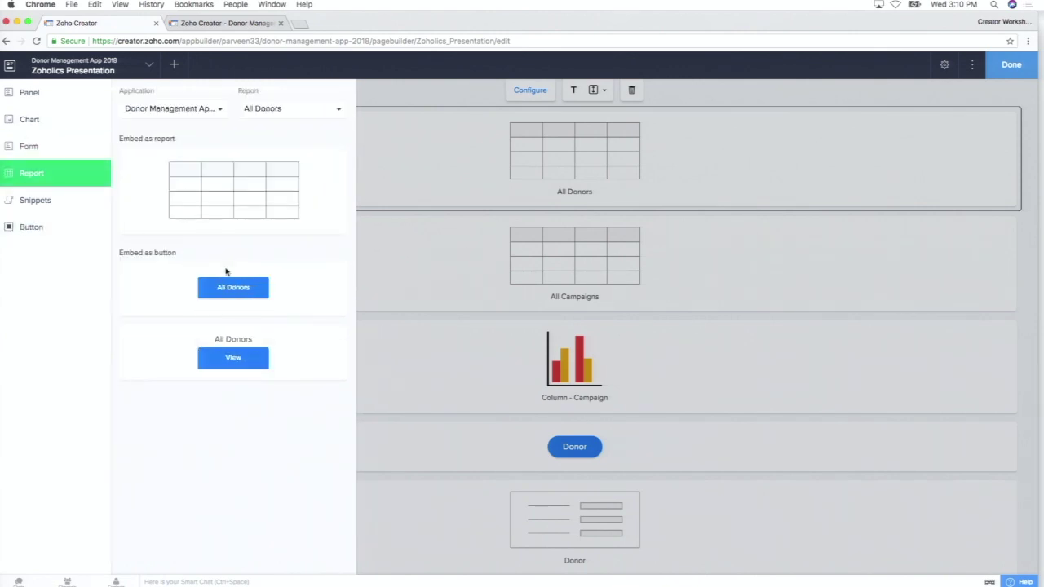
Add a rectangular View breakdown button captioned Campaign performance beside the Donor button and review its available actions.
{"action": "left_click", "coordinate": [46, 229]}
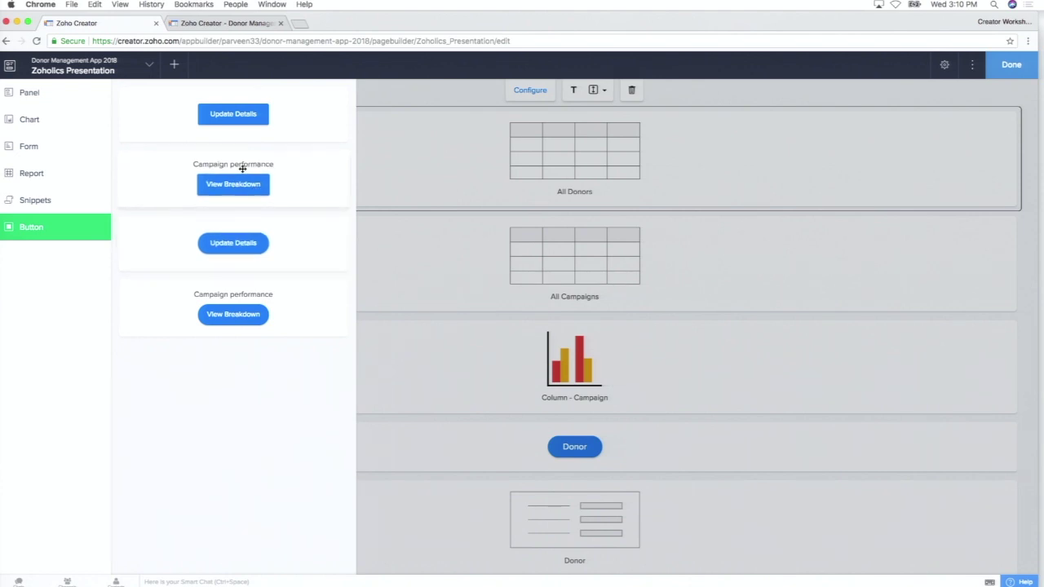
{"action": "left_click_drag", "start_coordinate": [242, 167], "coordinate": [454, 448]}
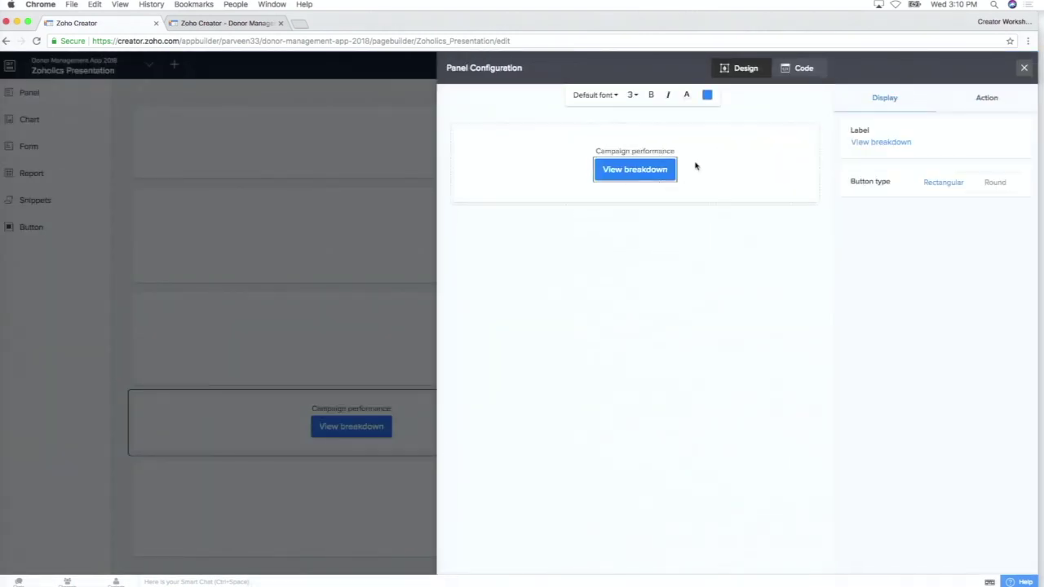
{"action": "left_click", "coordinate": [989, 104]}
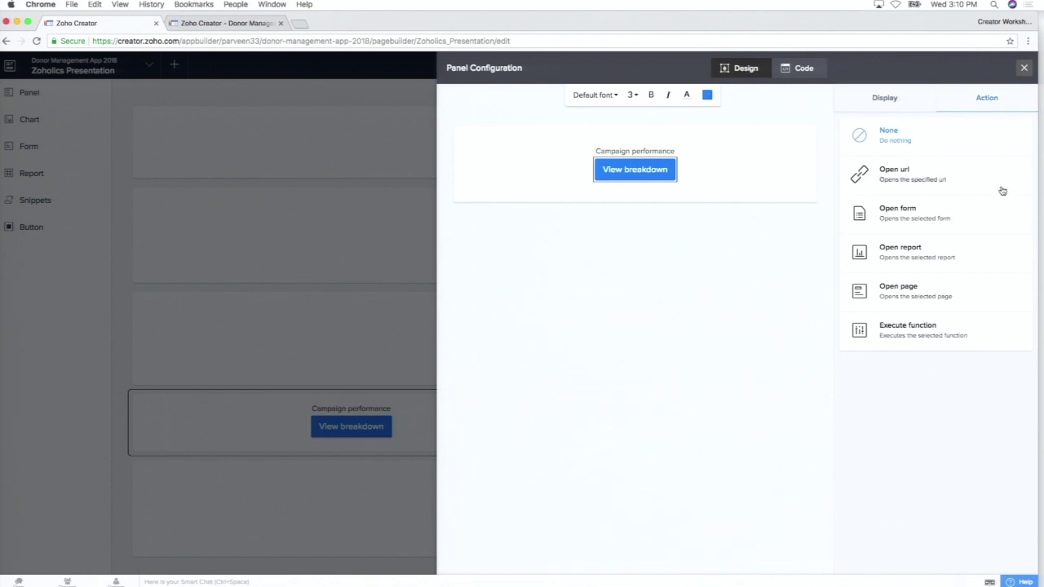
{"action": "left_click", "coordinate": [885, 99]}
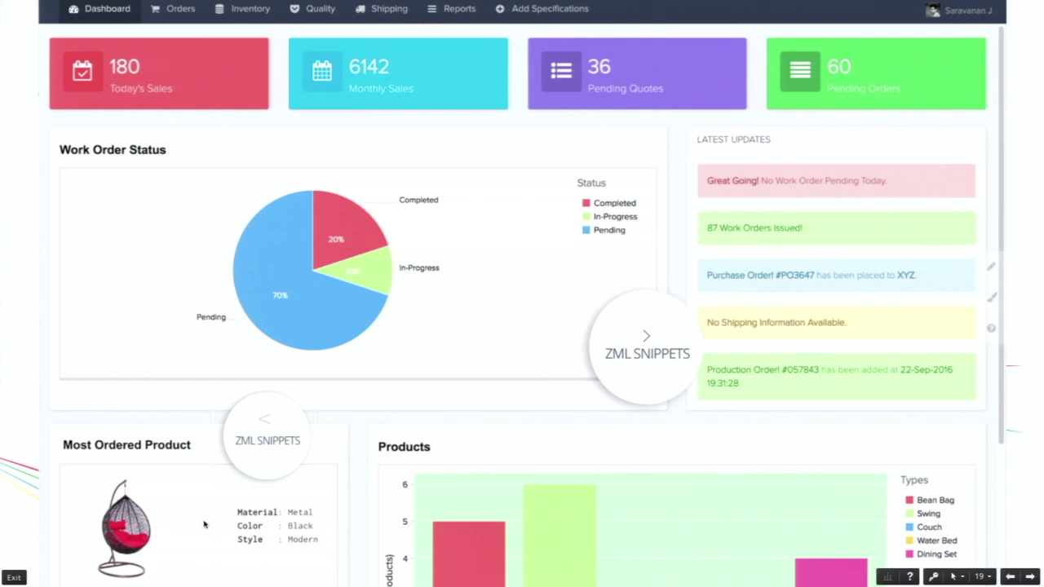
{"action": "key", "text": "Right"}
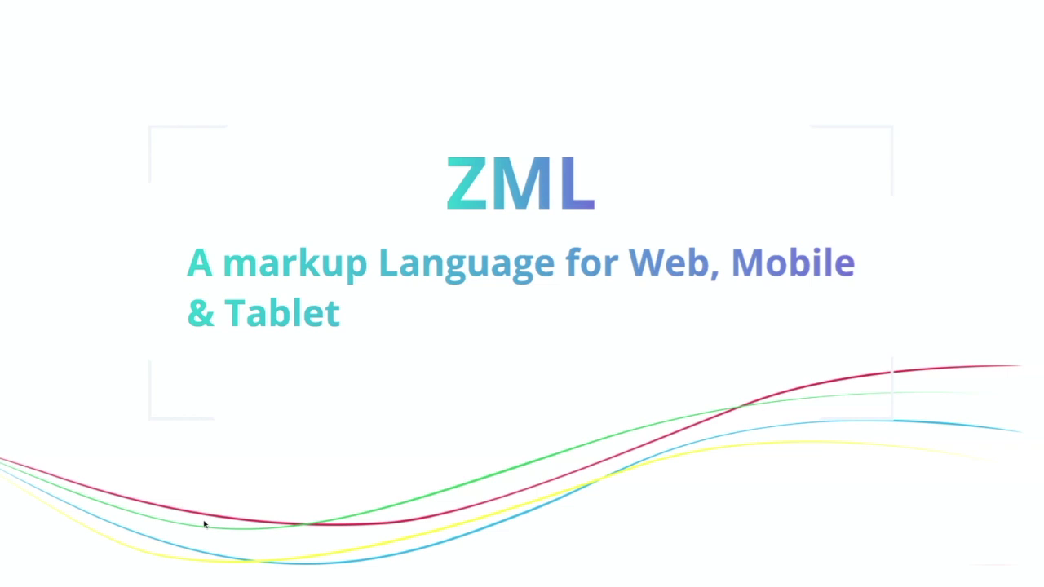
{"action": "key", "text": "Right"}
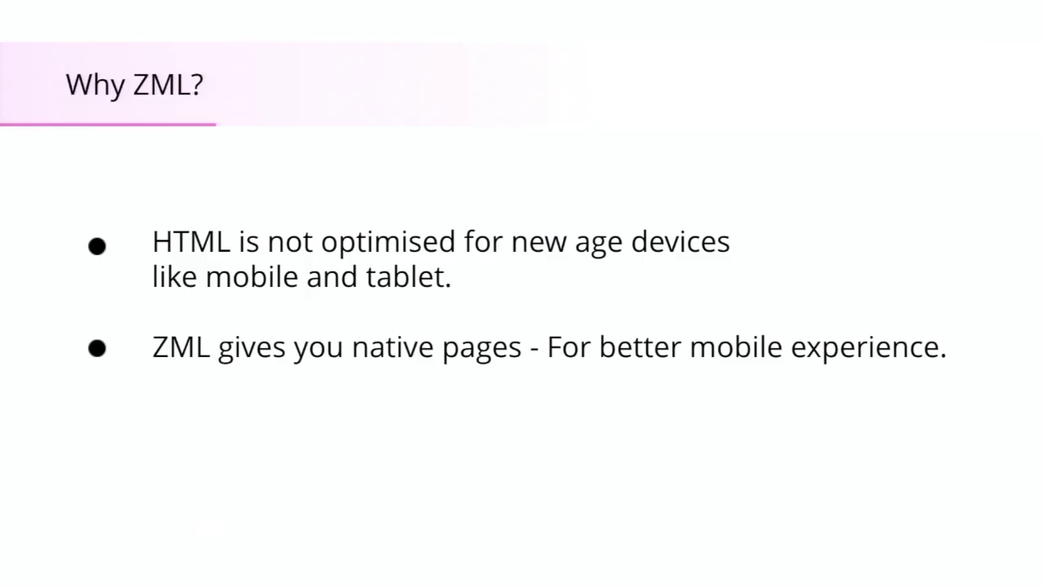